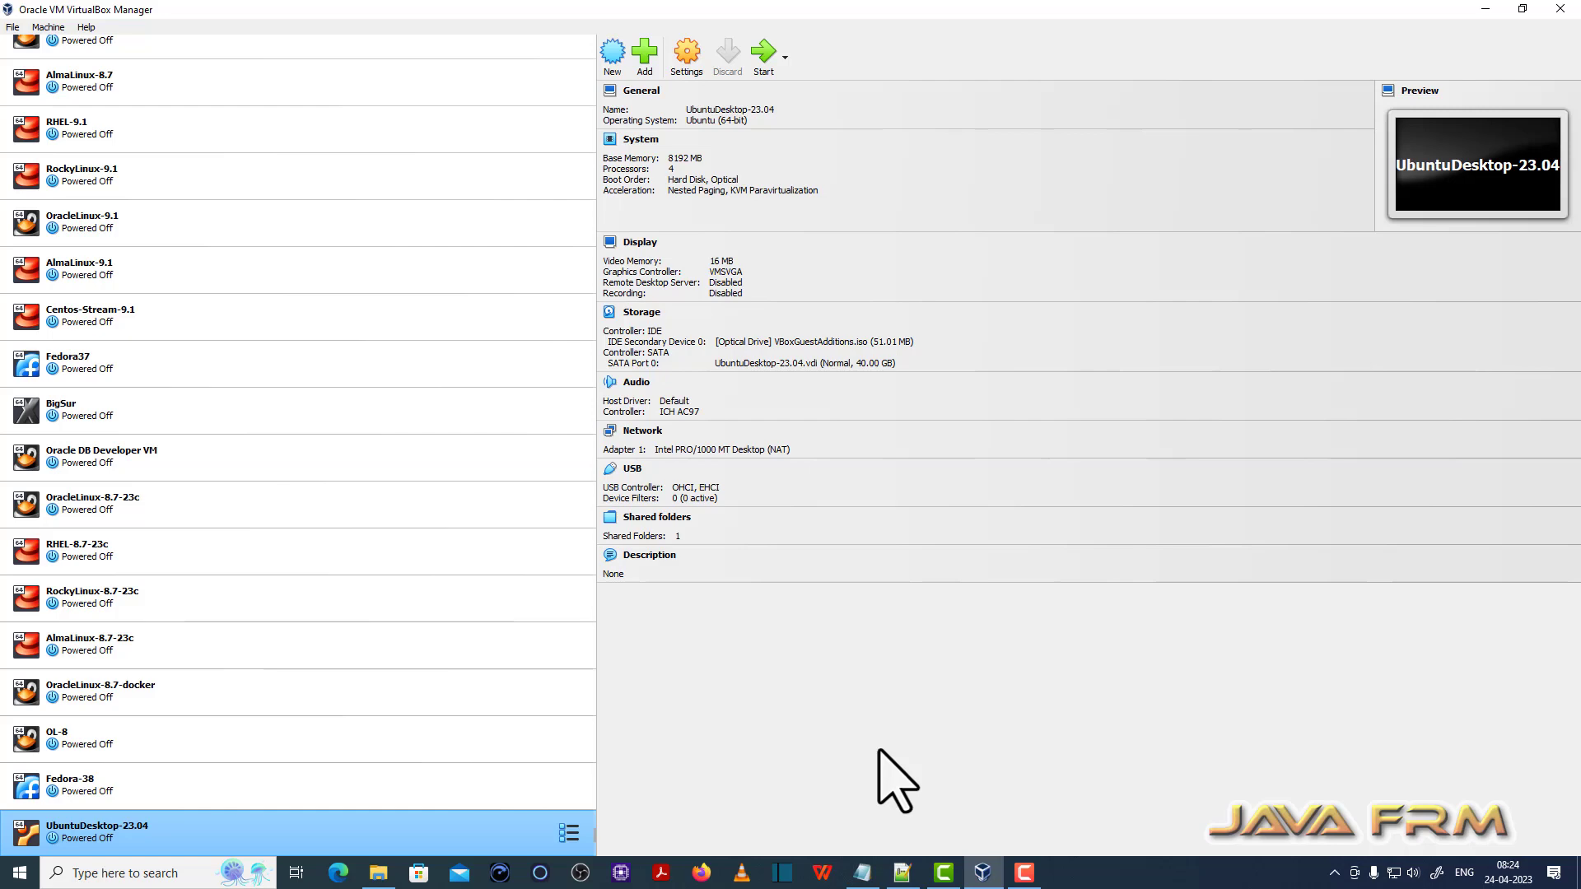
Step: Name the new VM UbuntuStudio-23.04 and set its machine folder to E:\VirtualBox-VMs
click(613, 52)
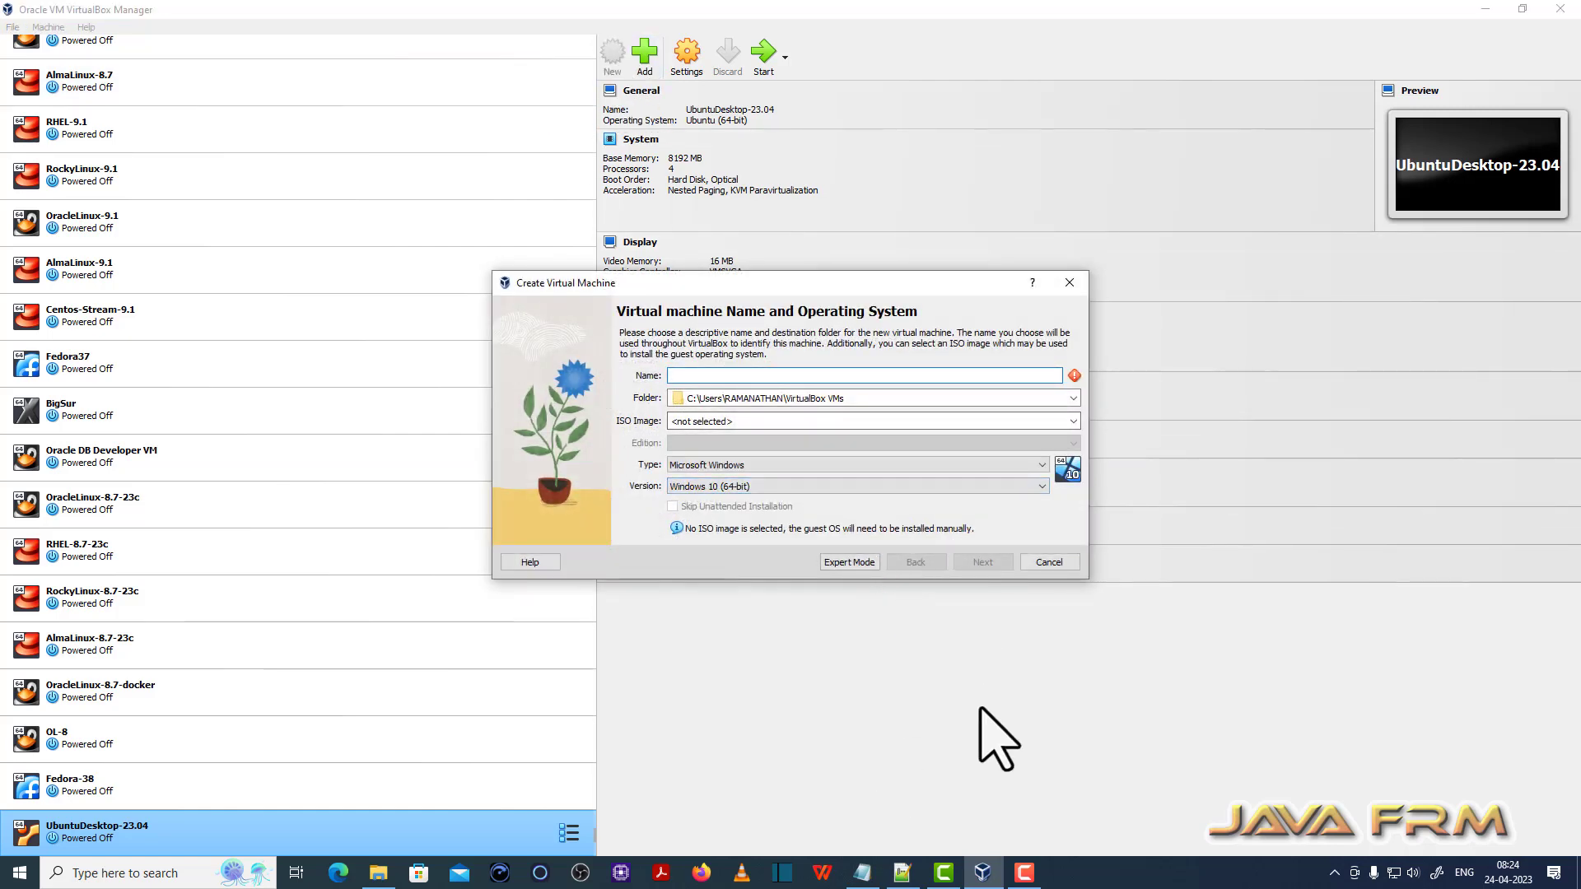
text(Ubun)
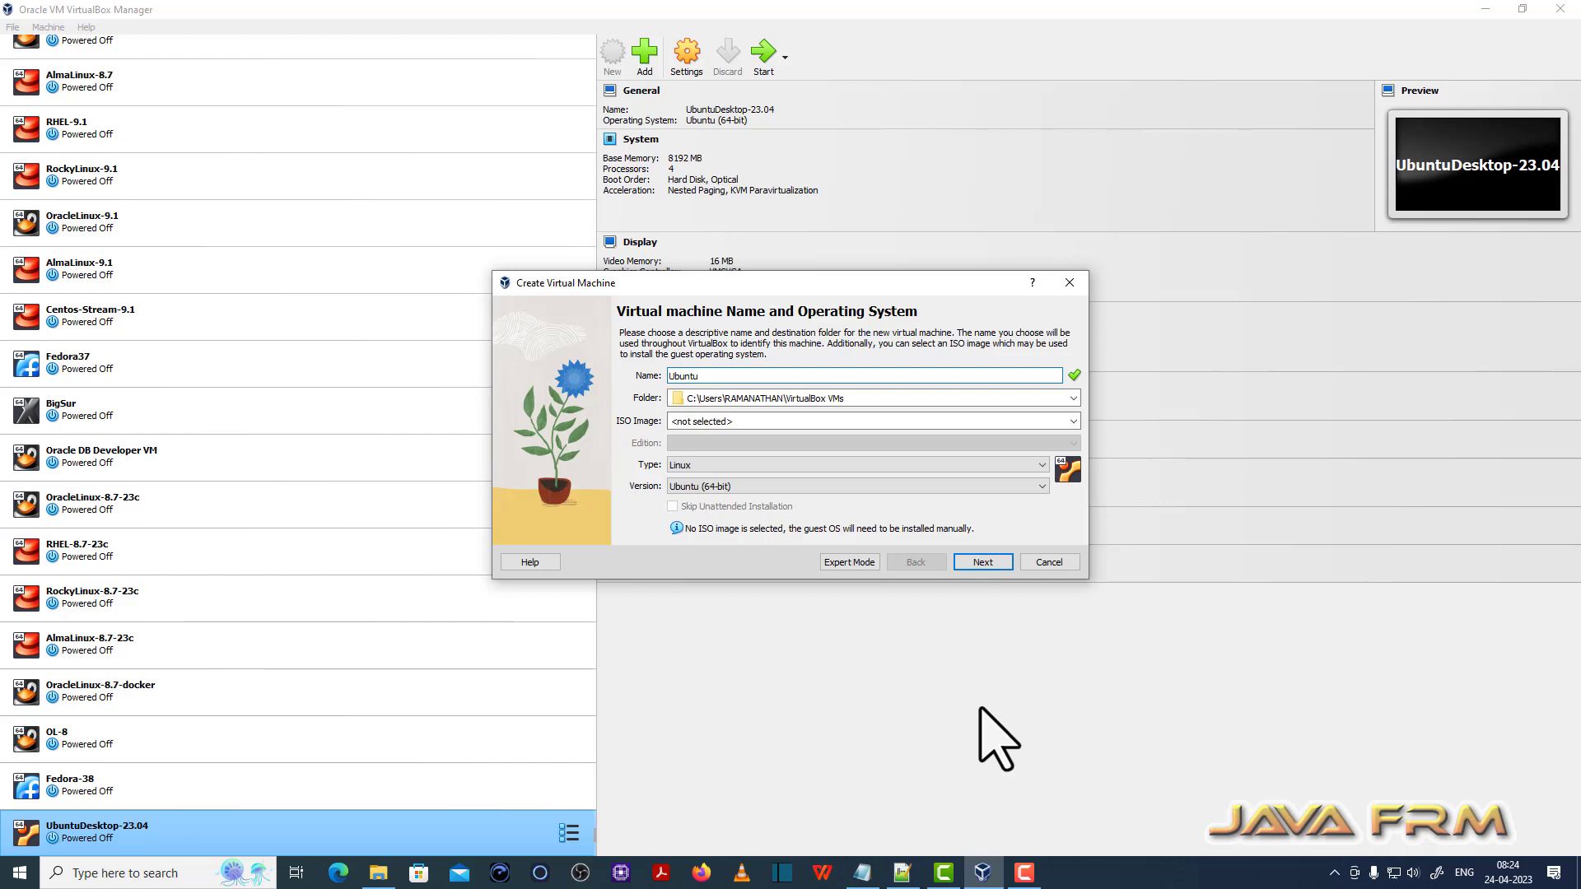
text(tuStudio-23.04)
click(377, 872)
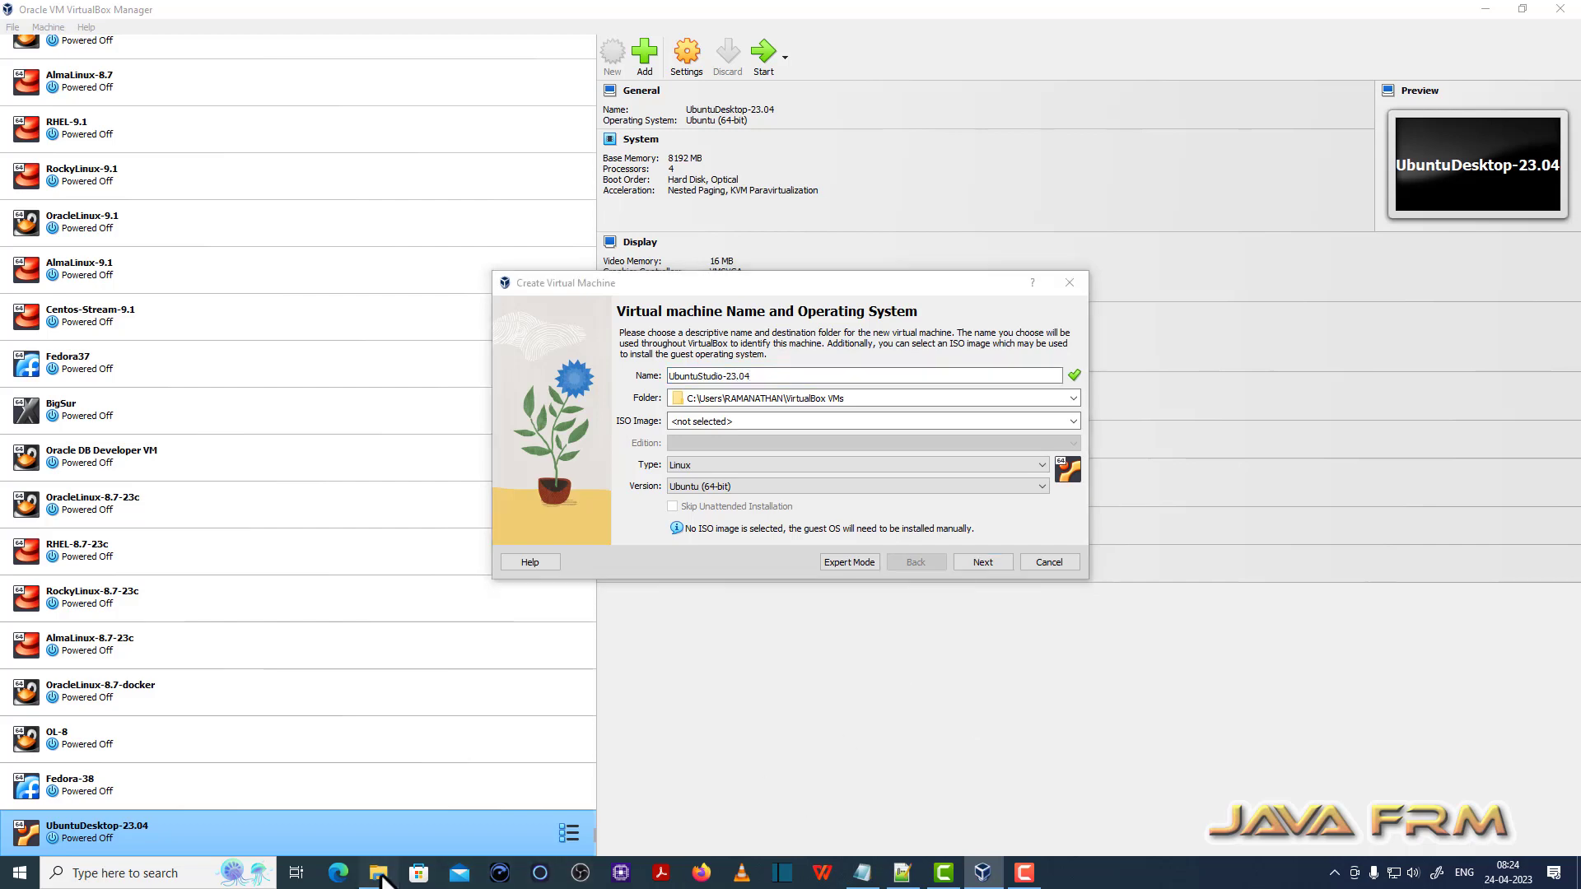
click(759, 117)
key(ctrl+c)
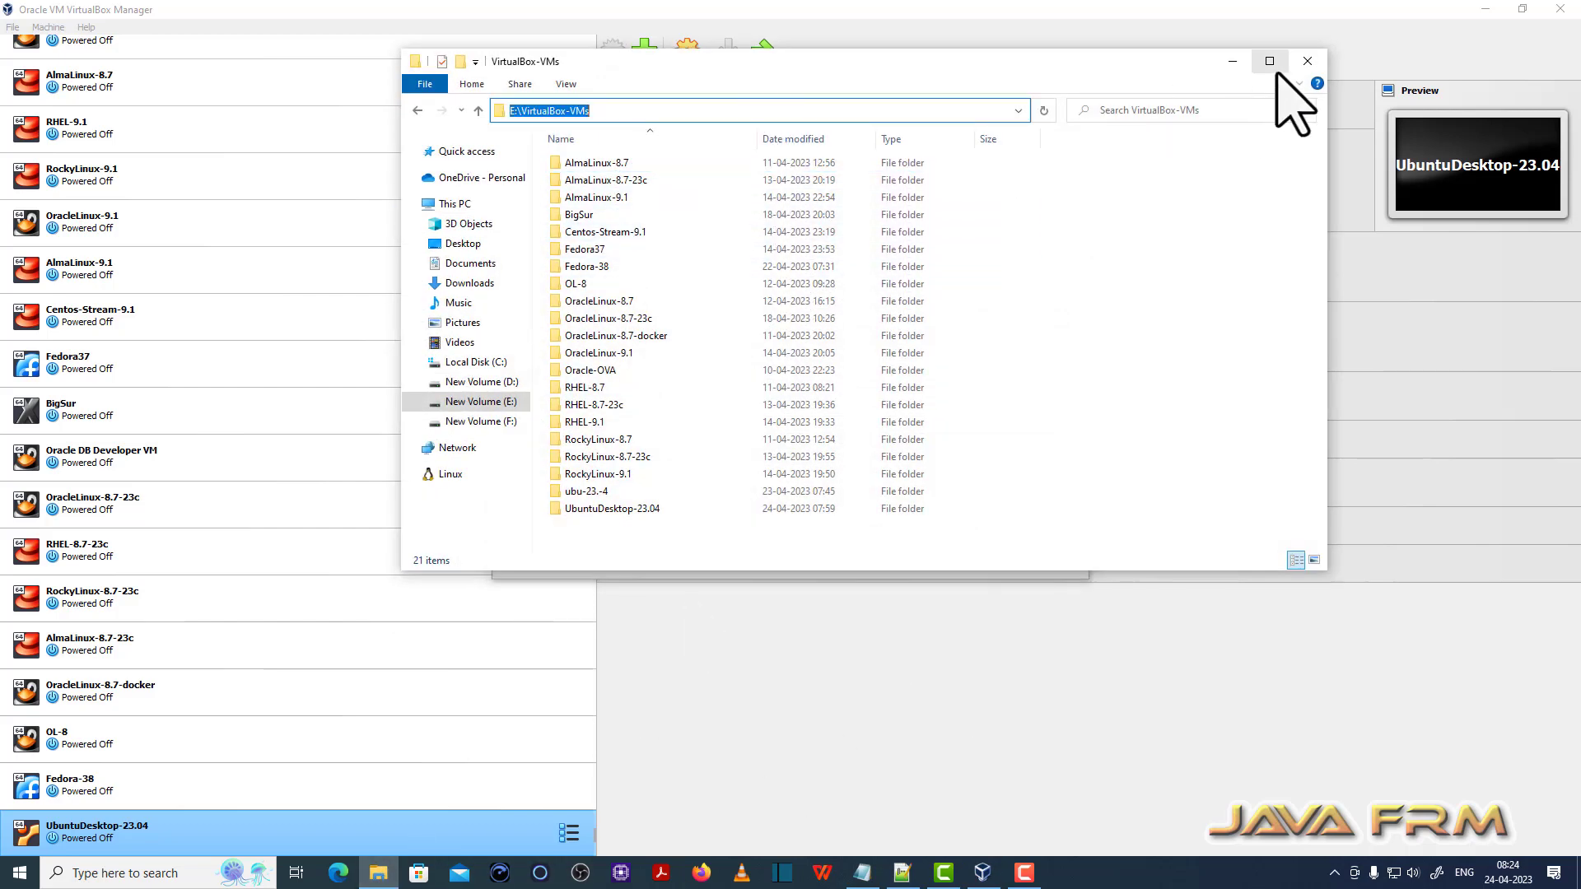
click(1232, 61)
click(848, 399)
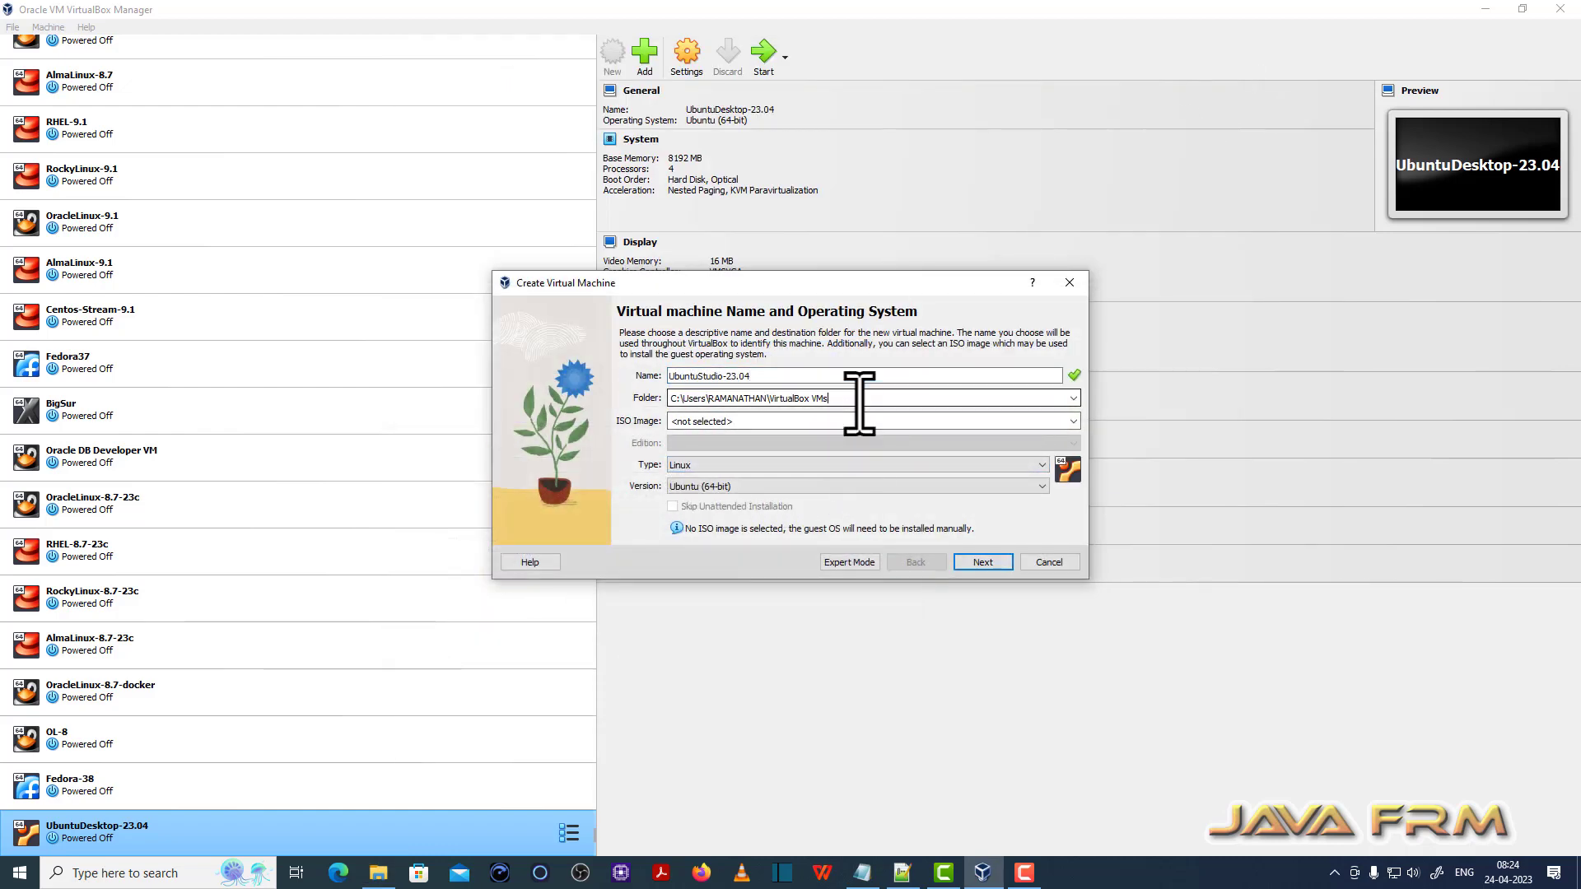
key(ctrl+a)
key(ctrl+v)
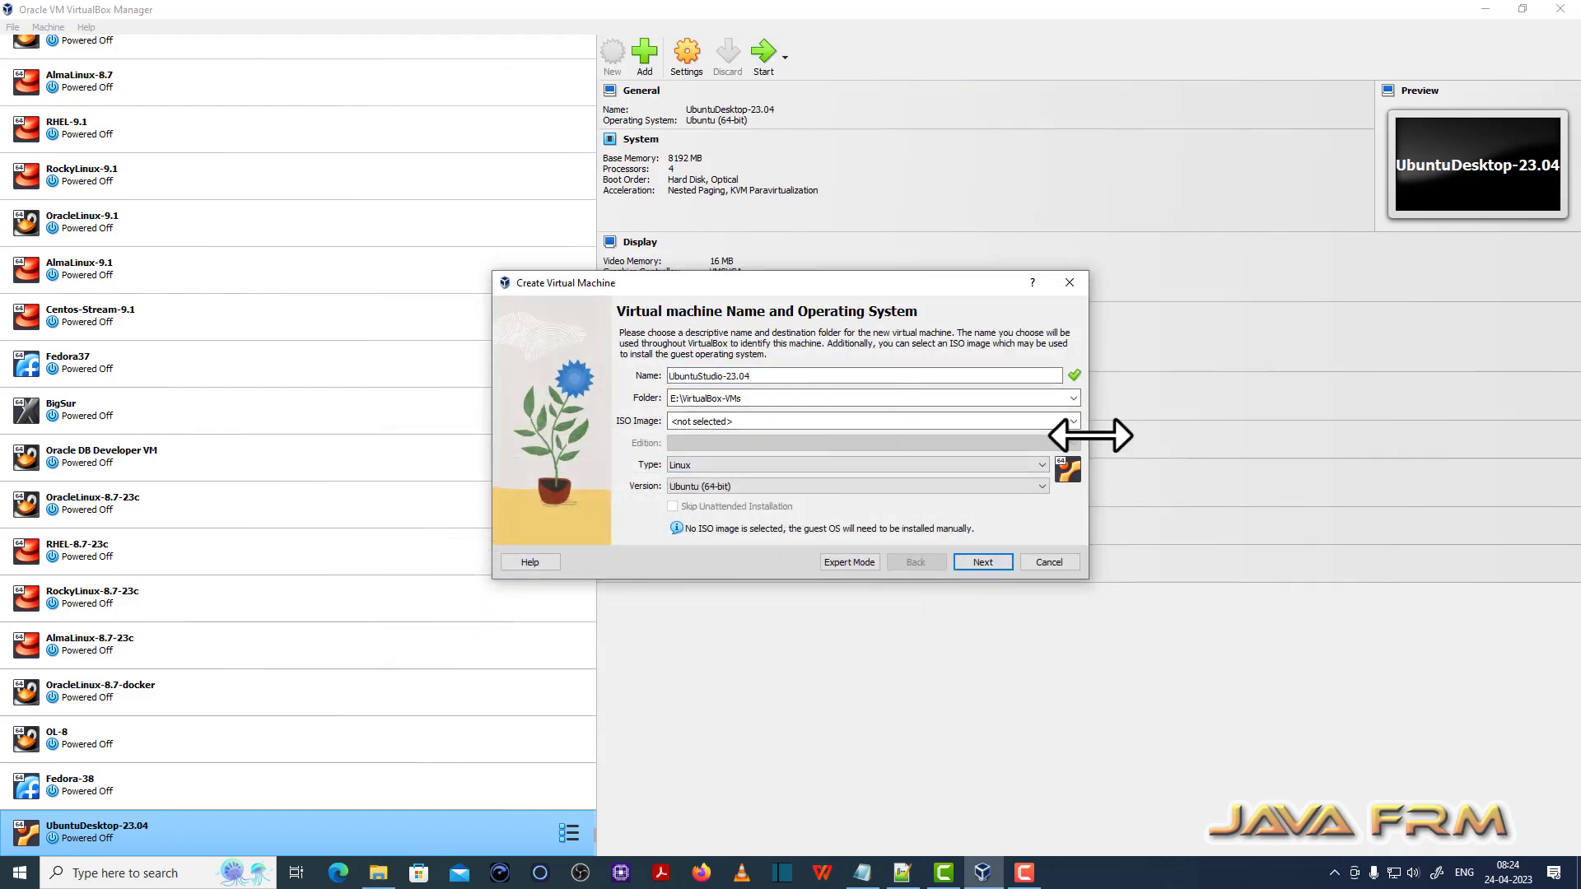
Step: Choose the ubuntustudio-23.04-dvd-amd64.iso image and skip unattended installation
click(1073, 421)
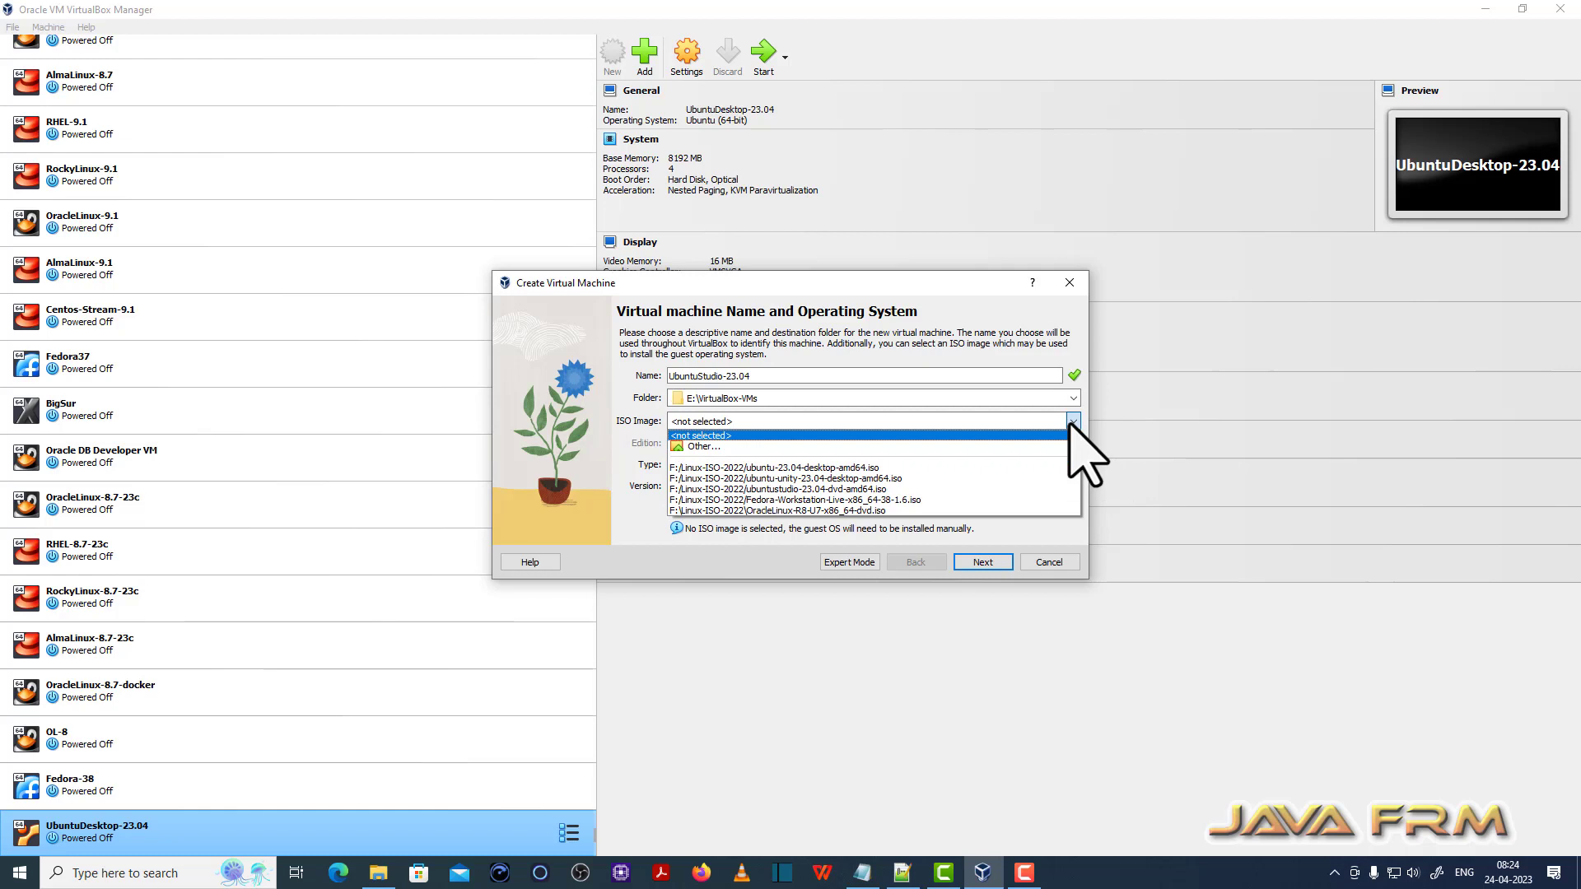
click(881, 489)
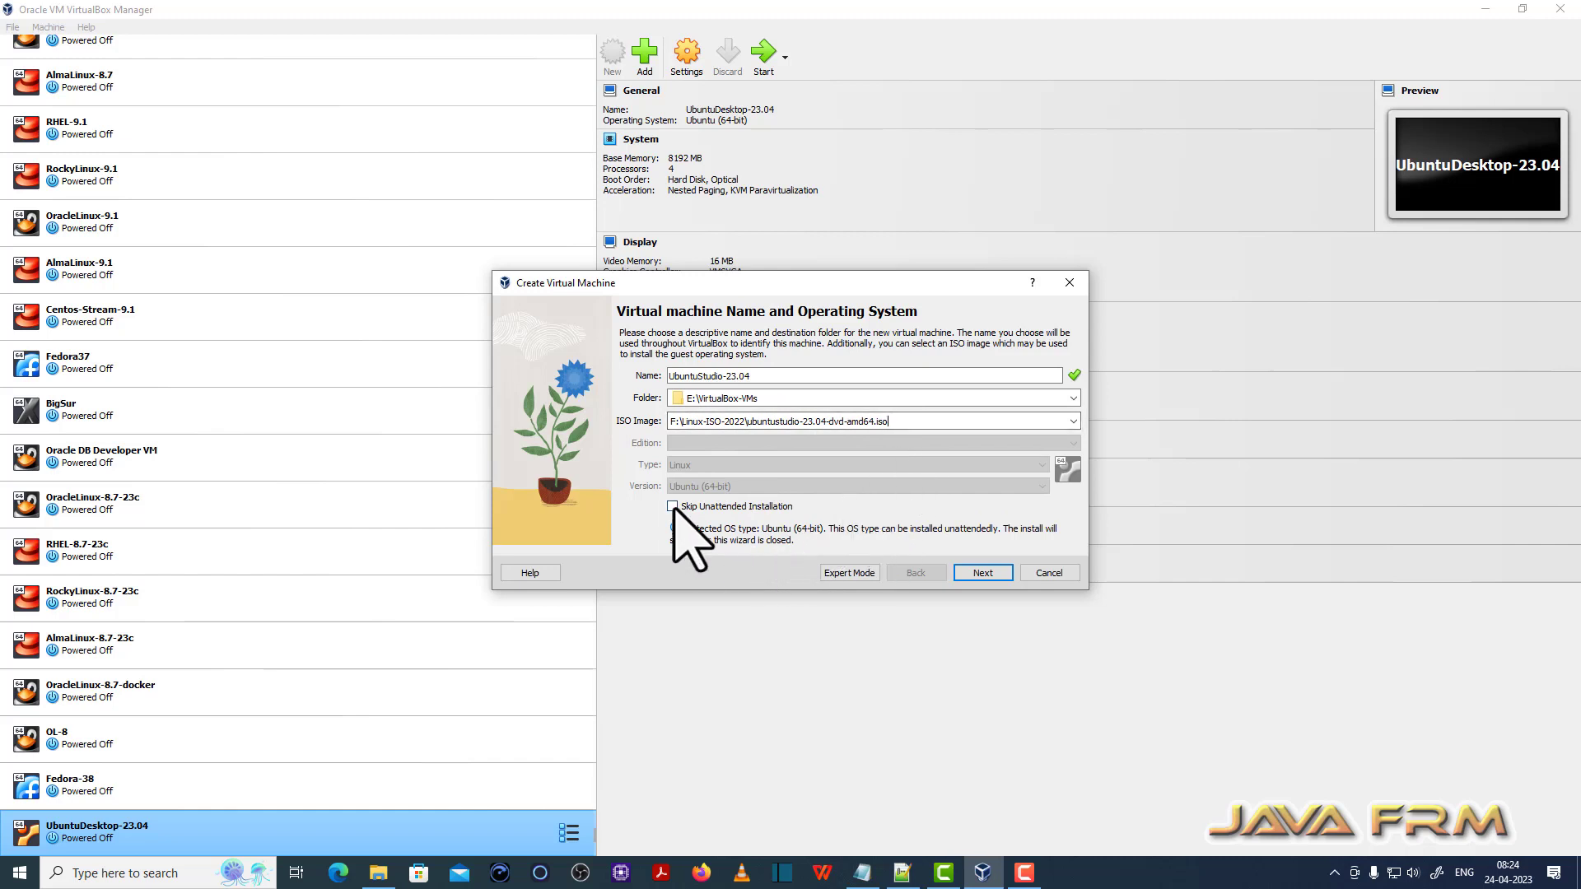
click(673, 506)
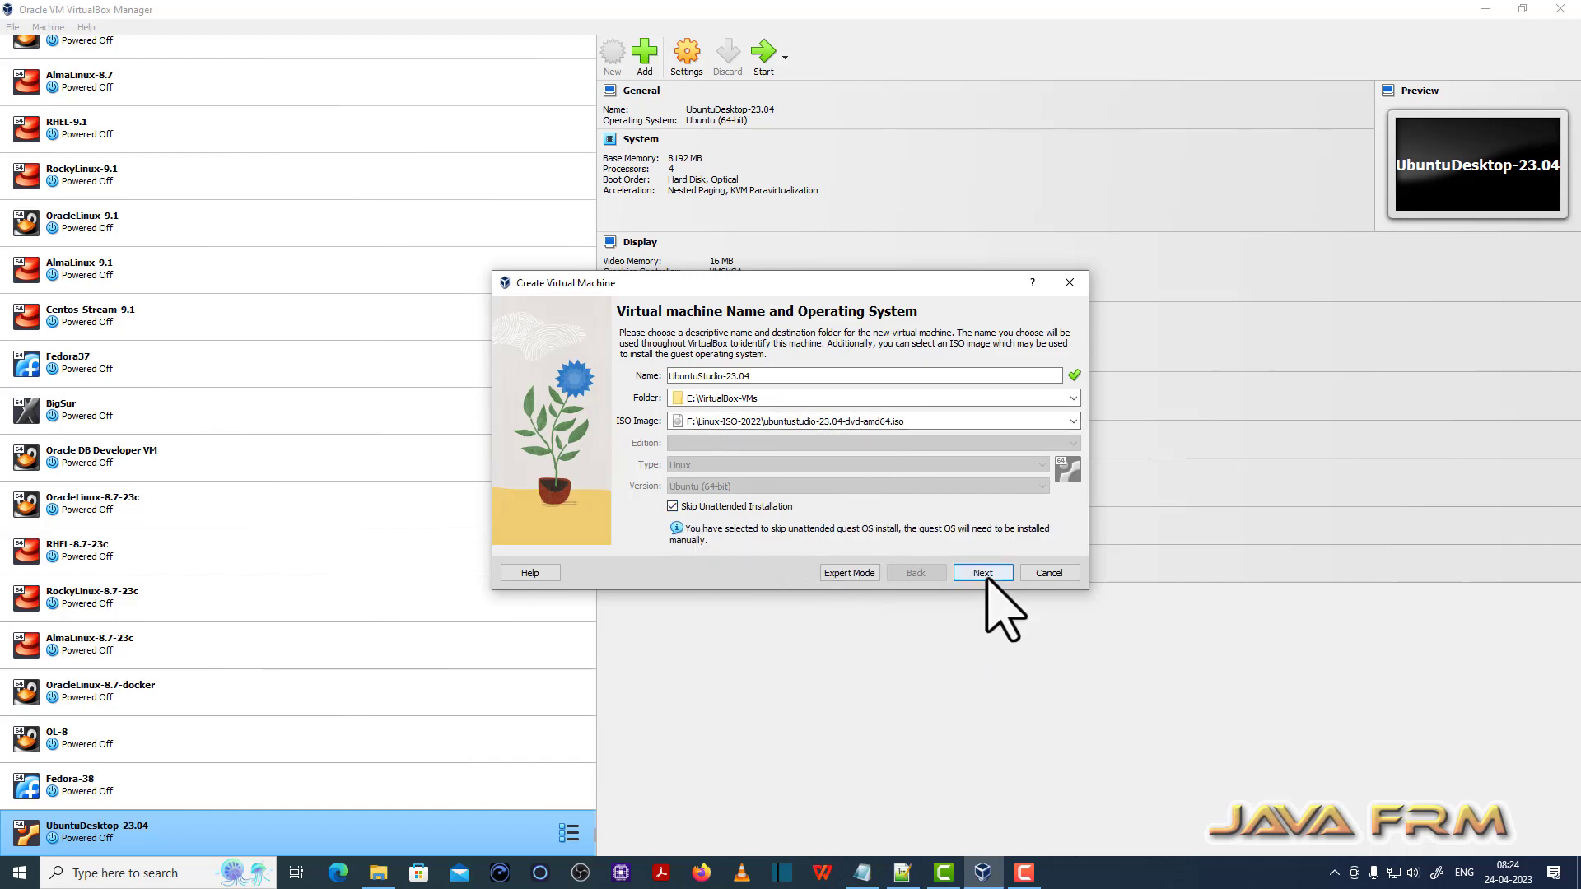
click(985, 575)
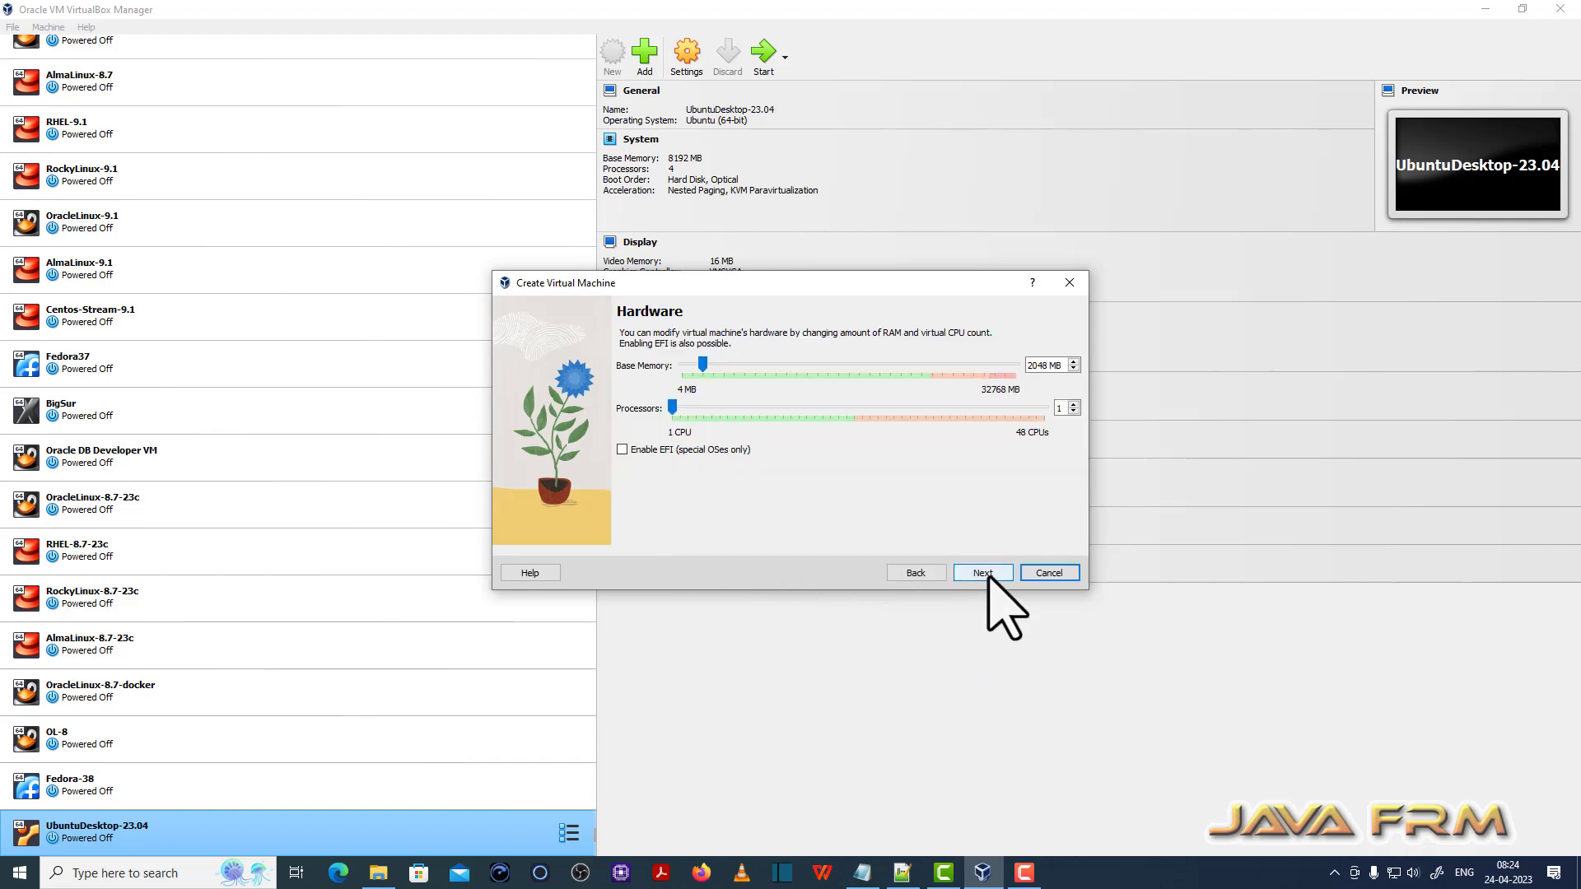
Step: Give the VM 8192 MB base memory and 4 processors
double_click(1040, 365)
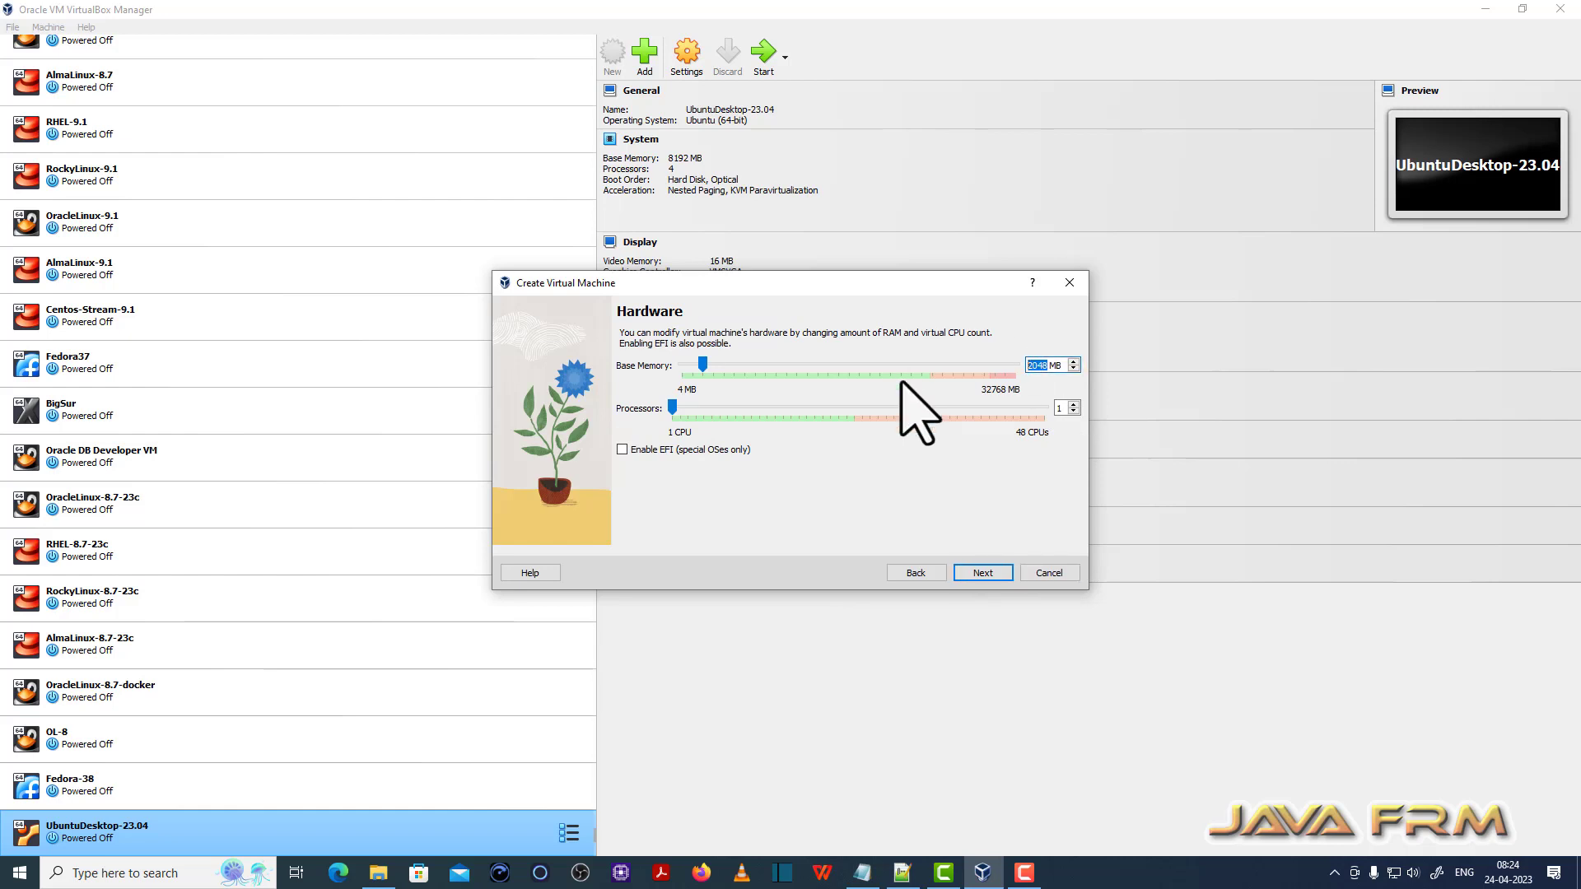
text(8192)
click(1073, 404)
click(1072, 404)
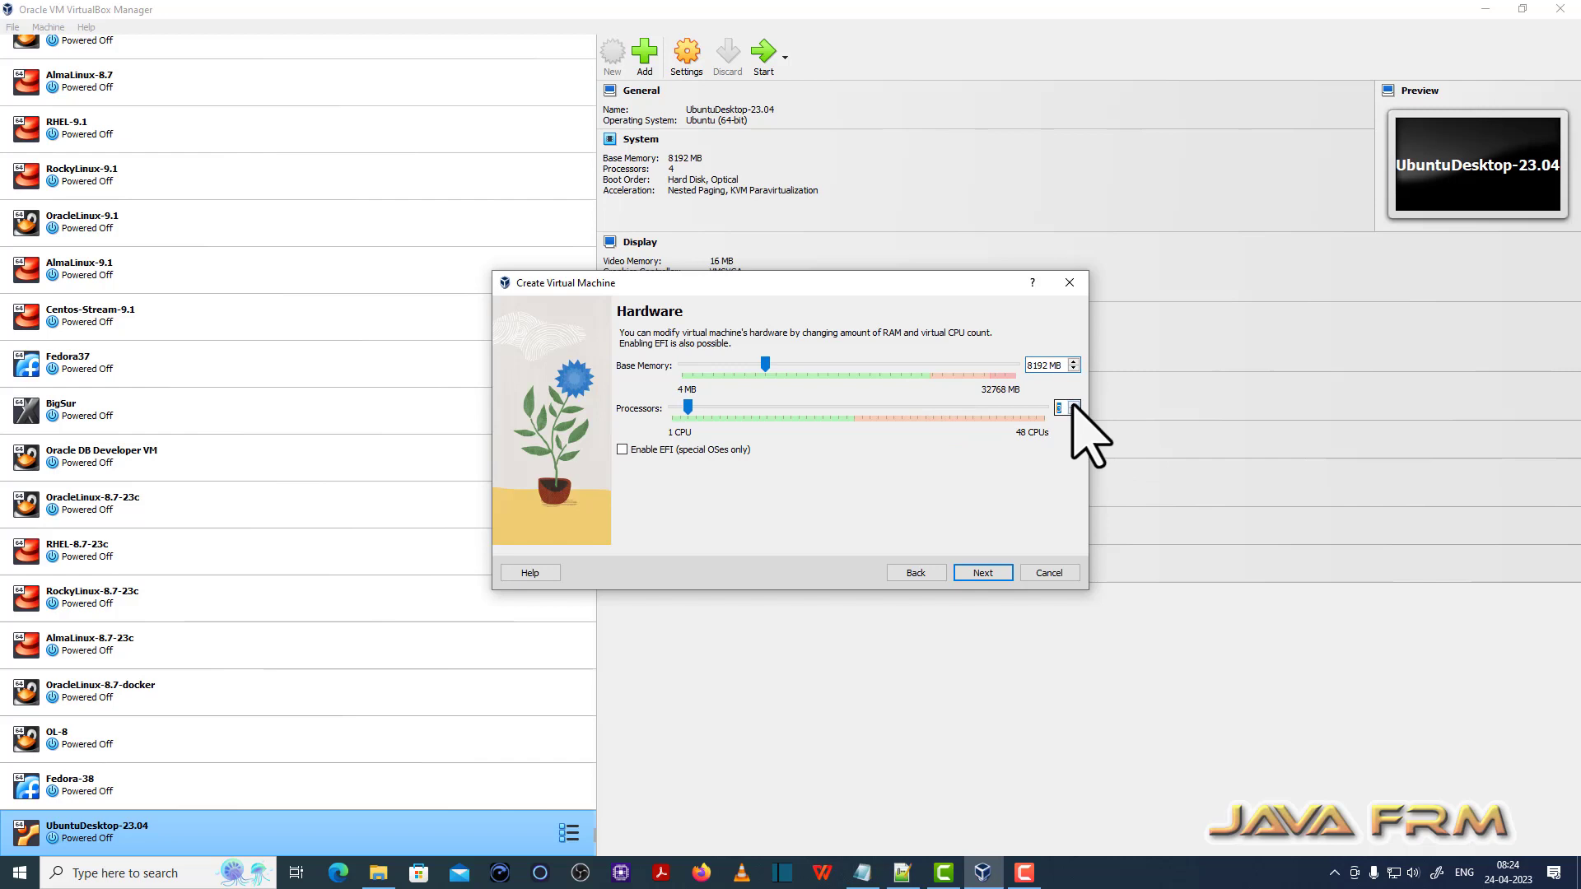
click(1072, 404)
Step: Set a 40 GB virtual disk and create the VM
click(988, 573)
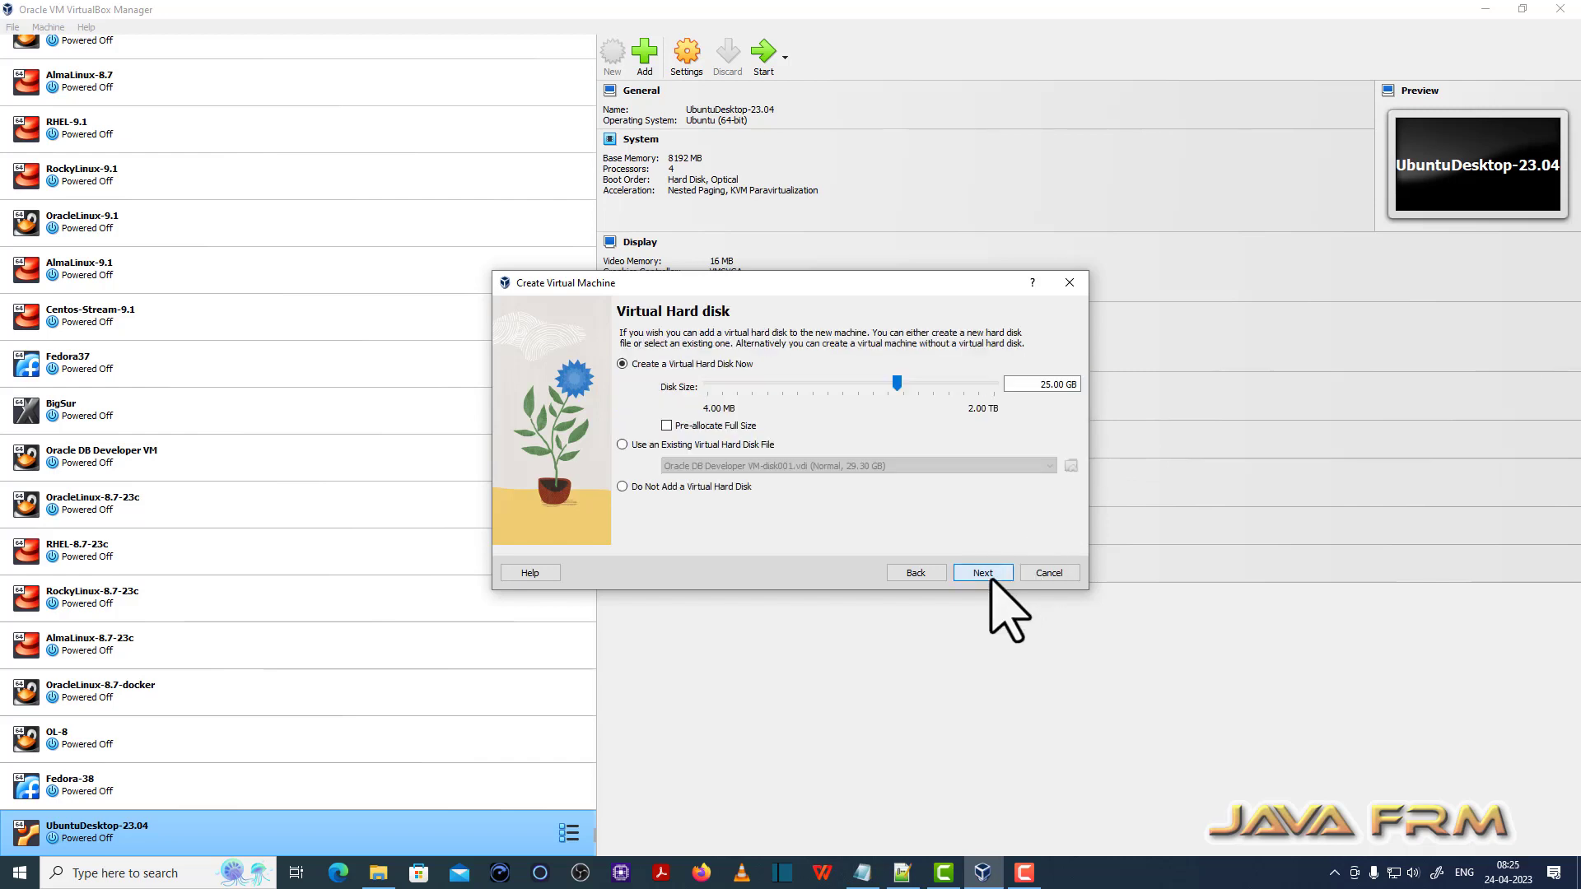
double_click(1047, 384)
text(40)
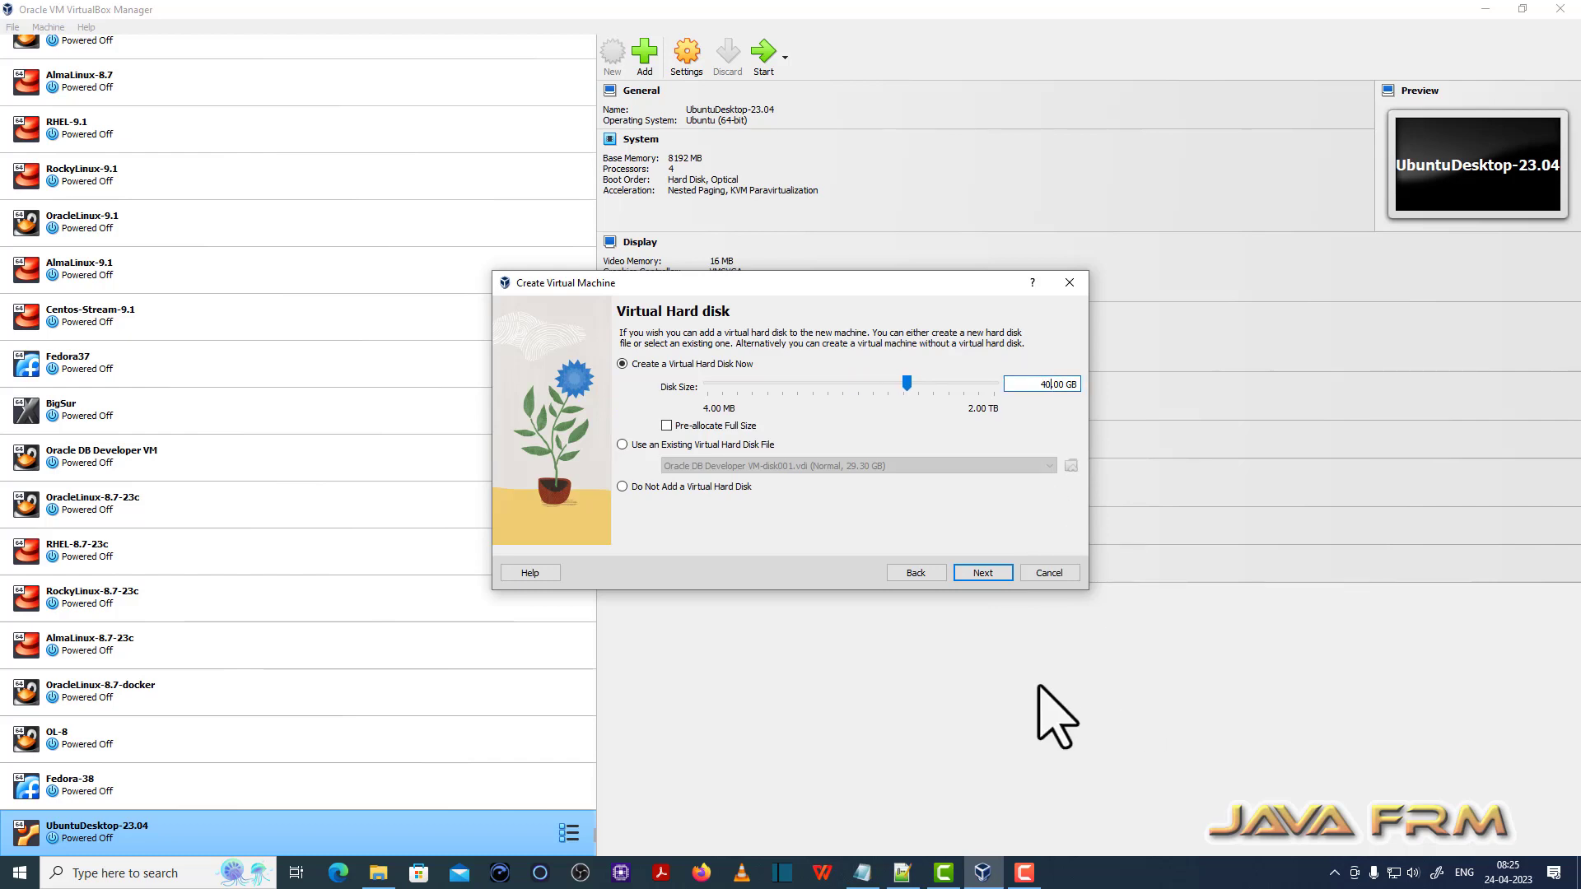
click(987, 574)
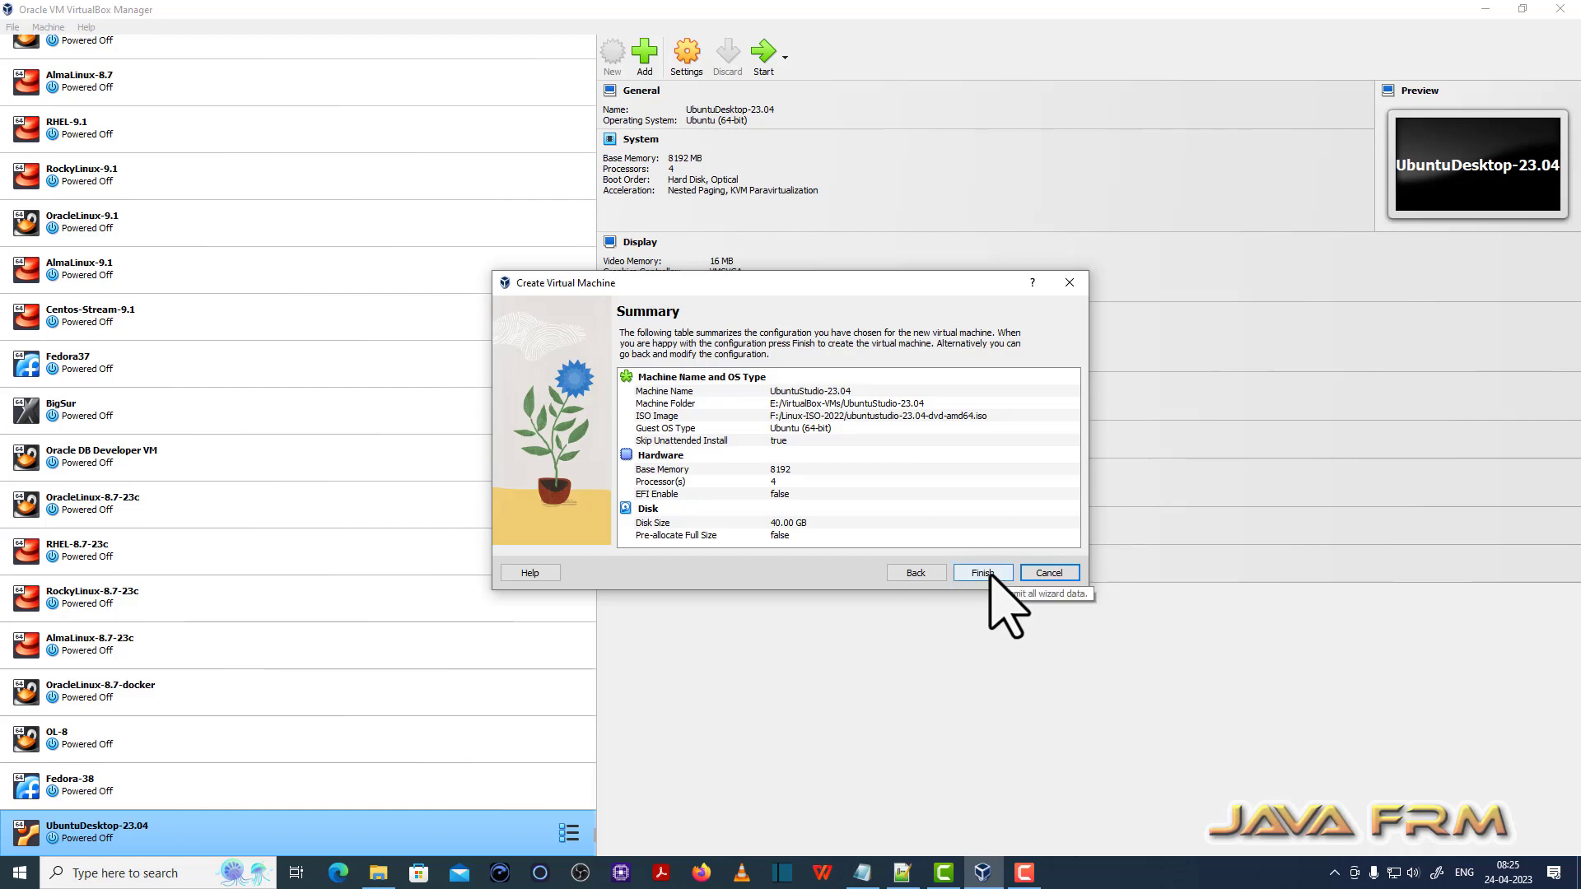
click(988, 573)
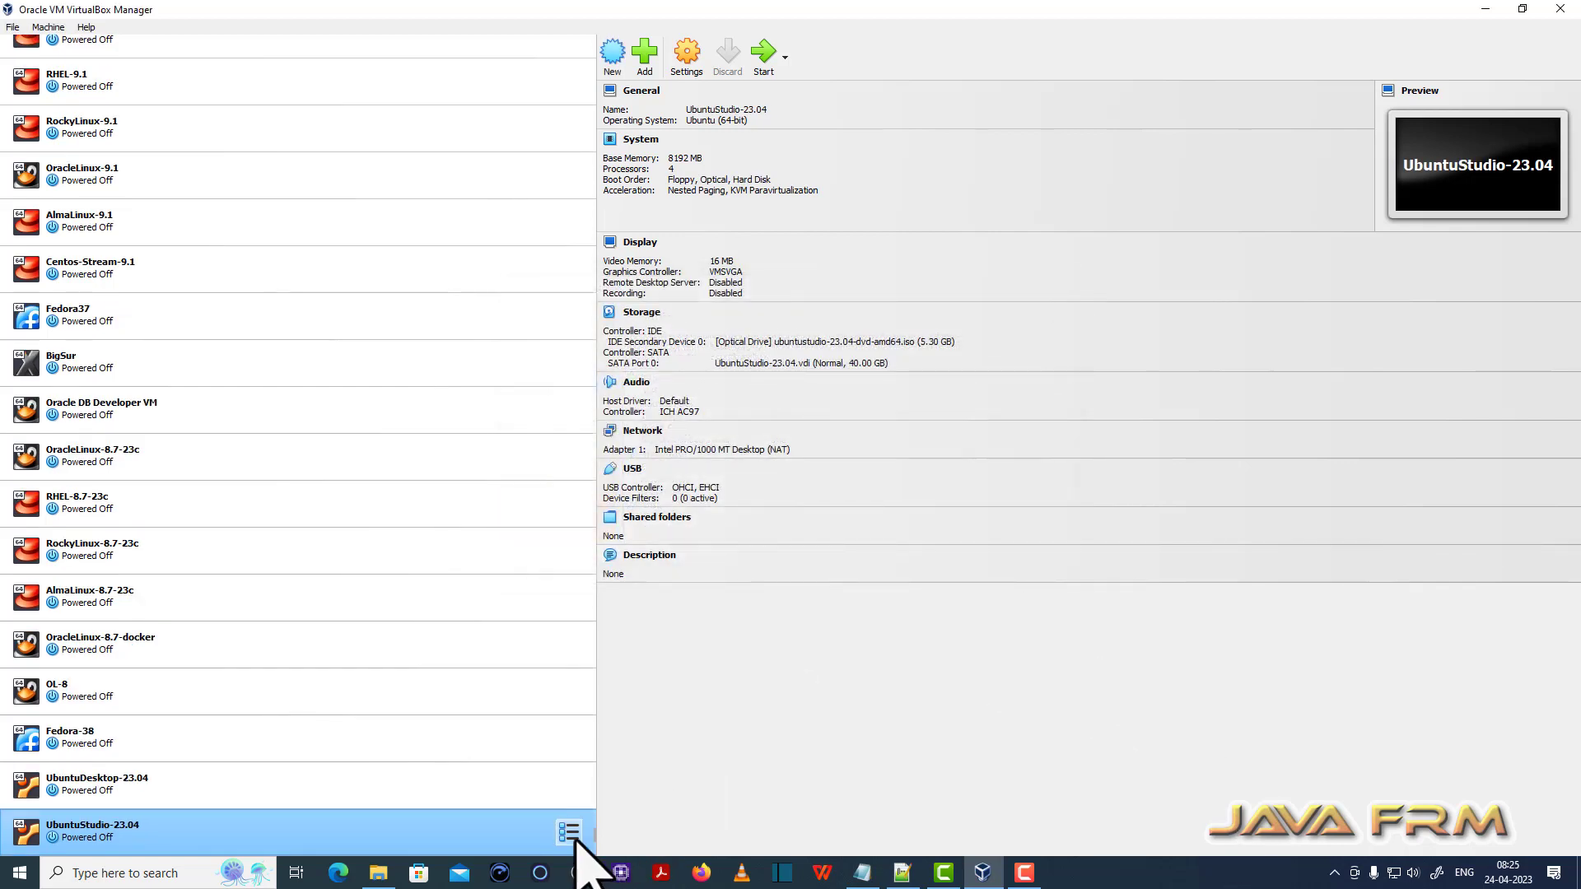
Step: Start the VM, maximize its window and boot Try or Install Ubuntu Studio
click(764, 54)
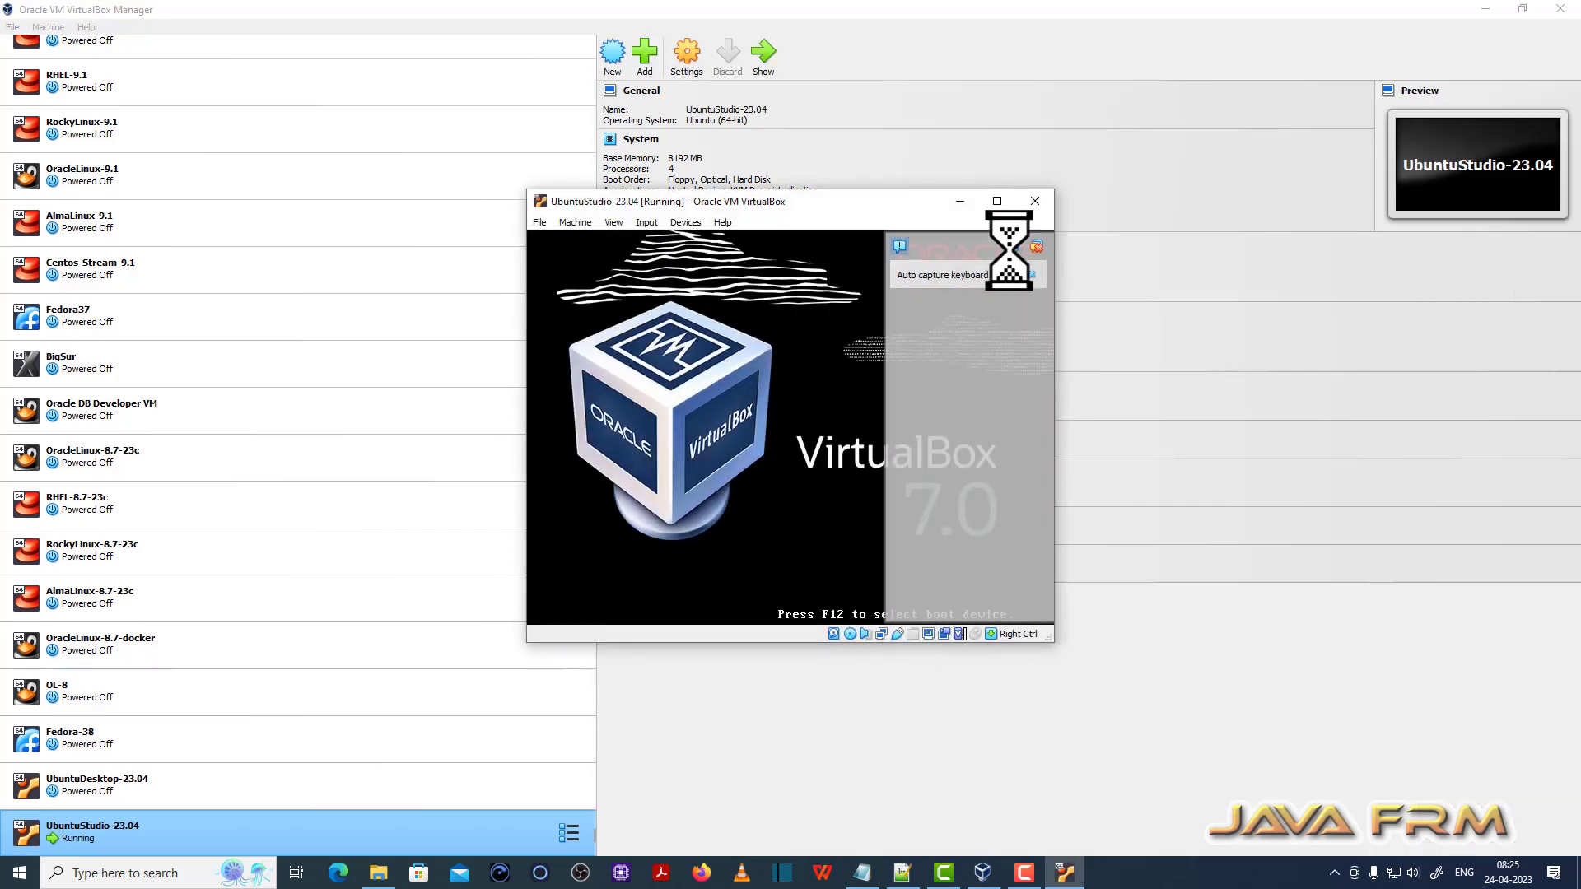
click(997, 201)
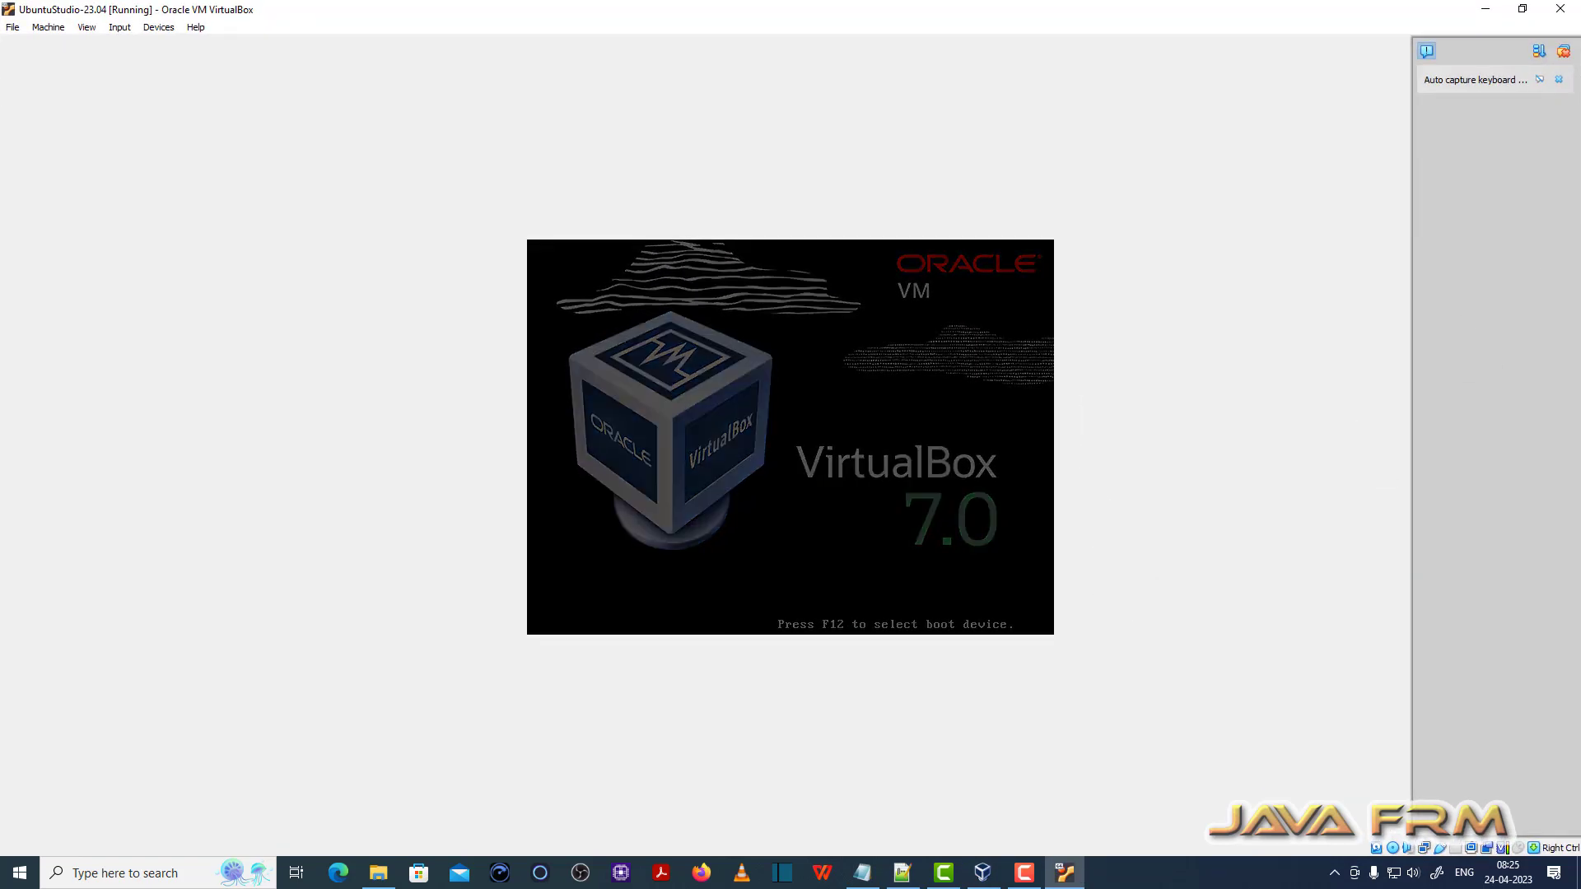
click(1561, 54)
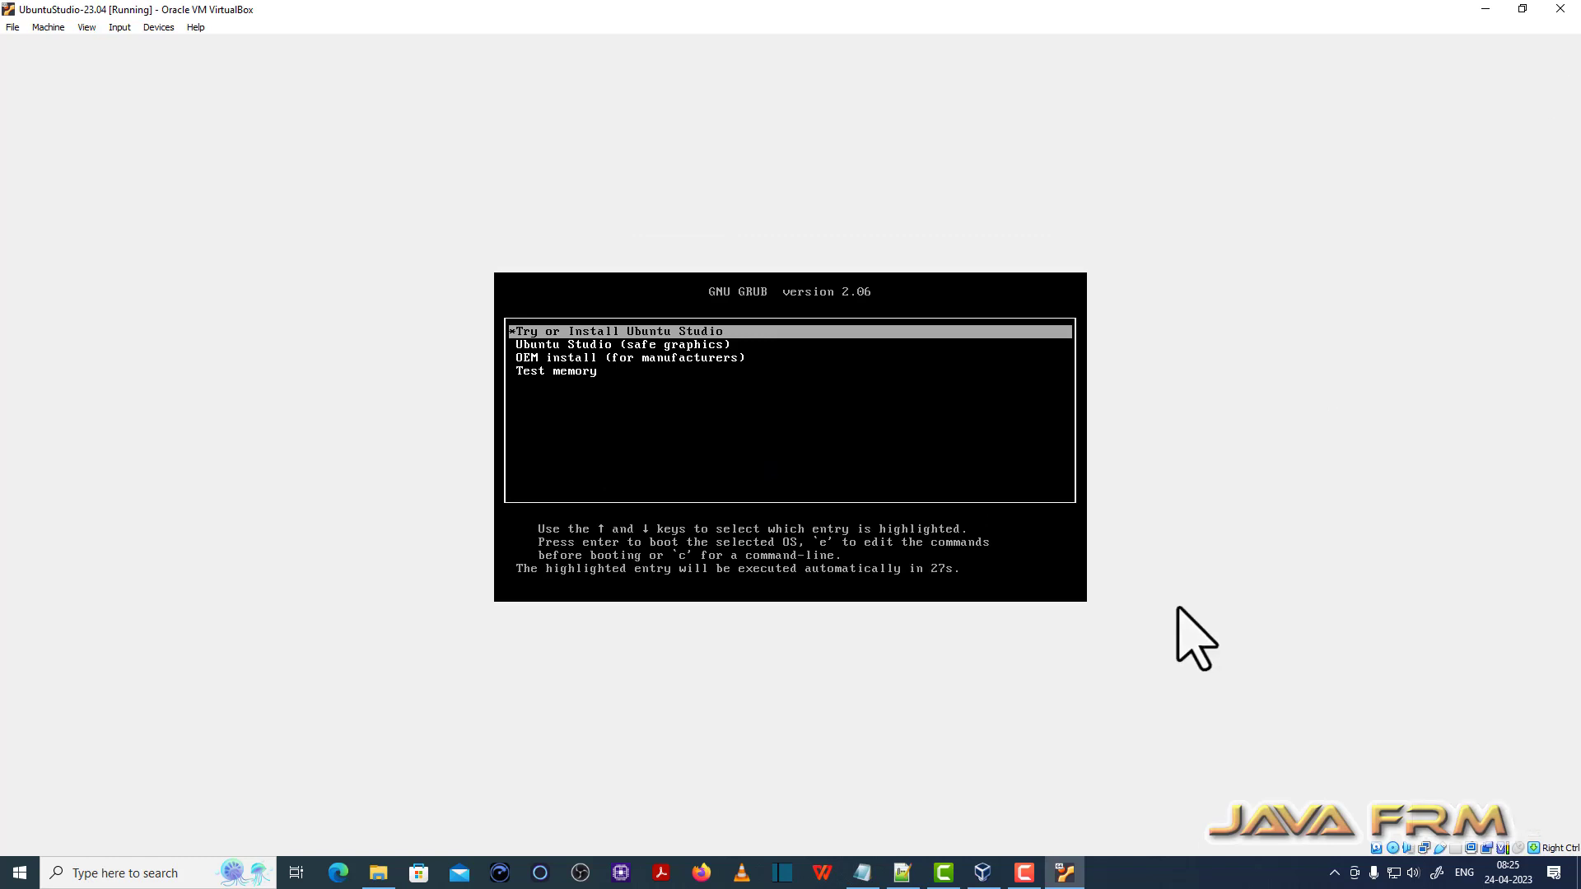
key(Return)
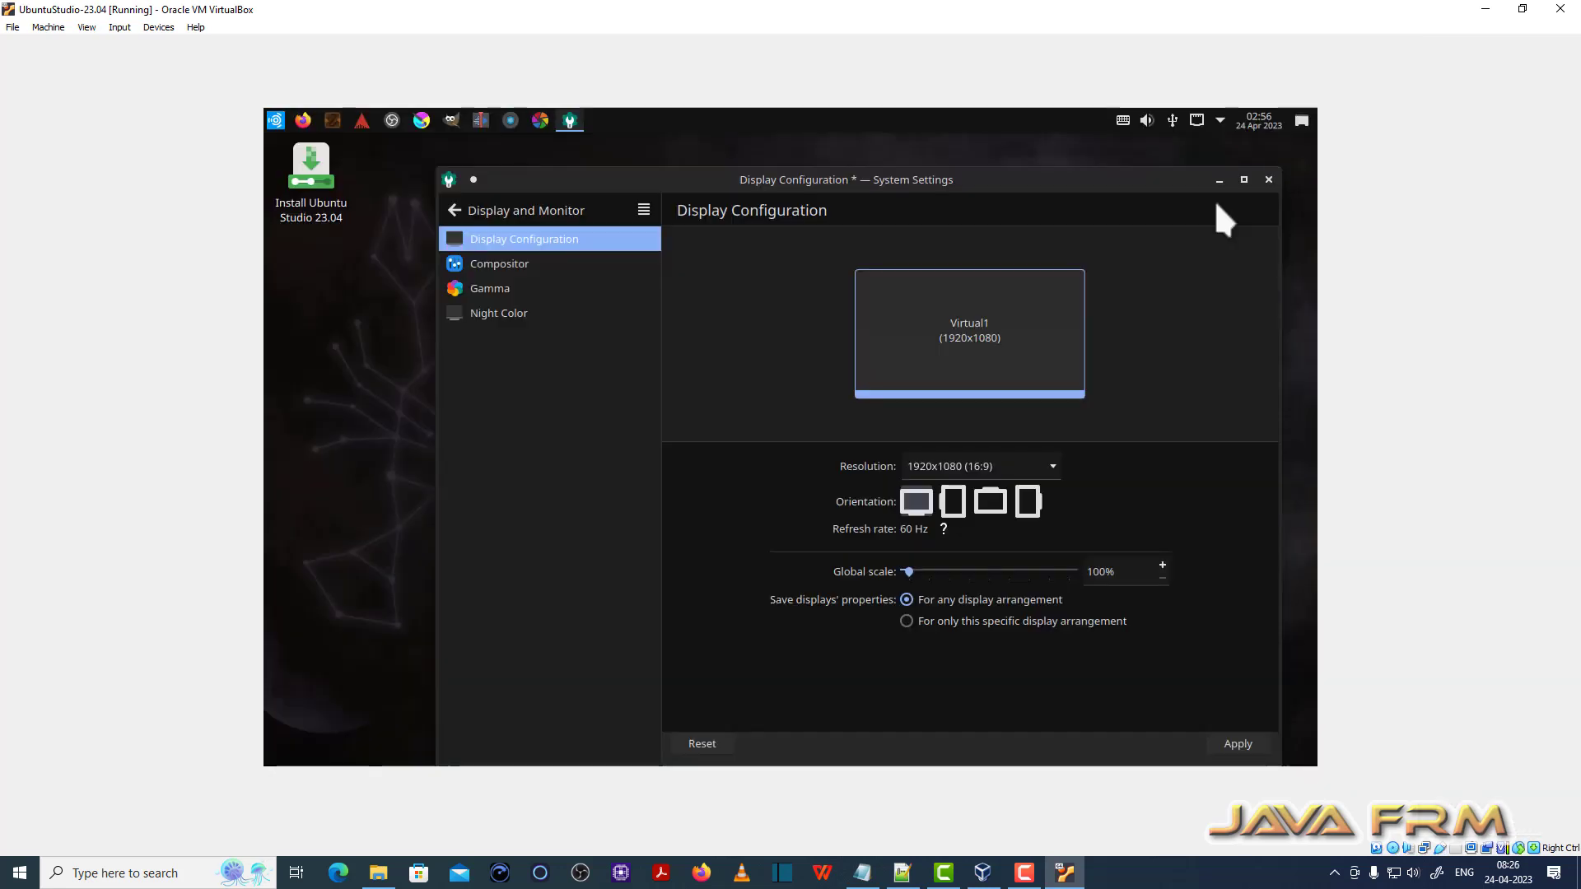
Step: Apply the 1920x1080 display configuration and switch the VM to full-screen mode
click(1238, 745)
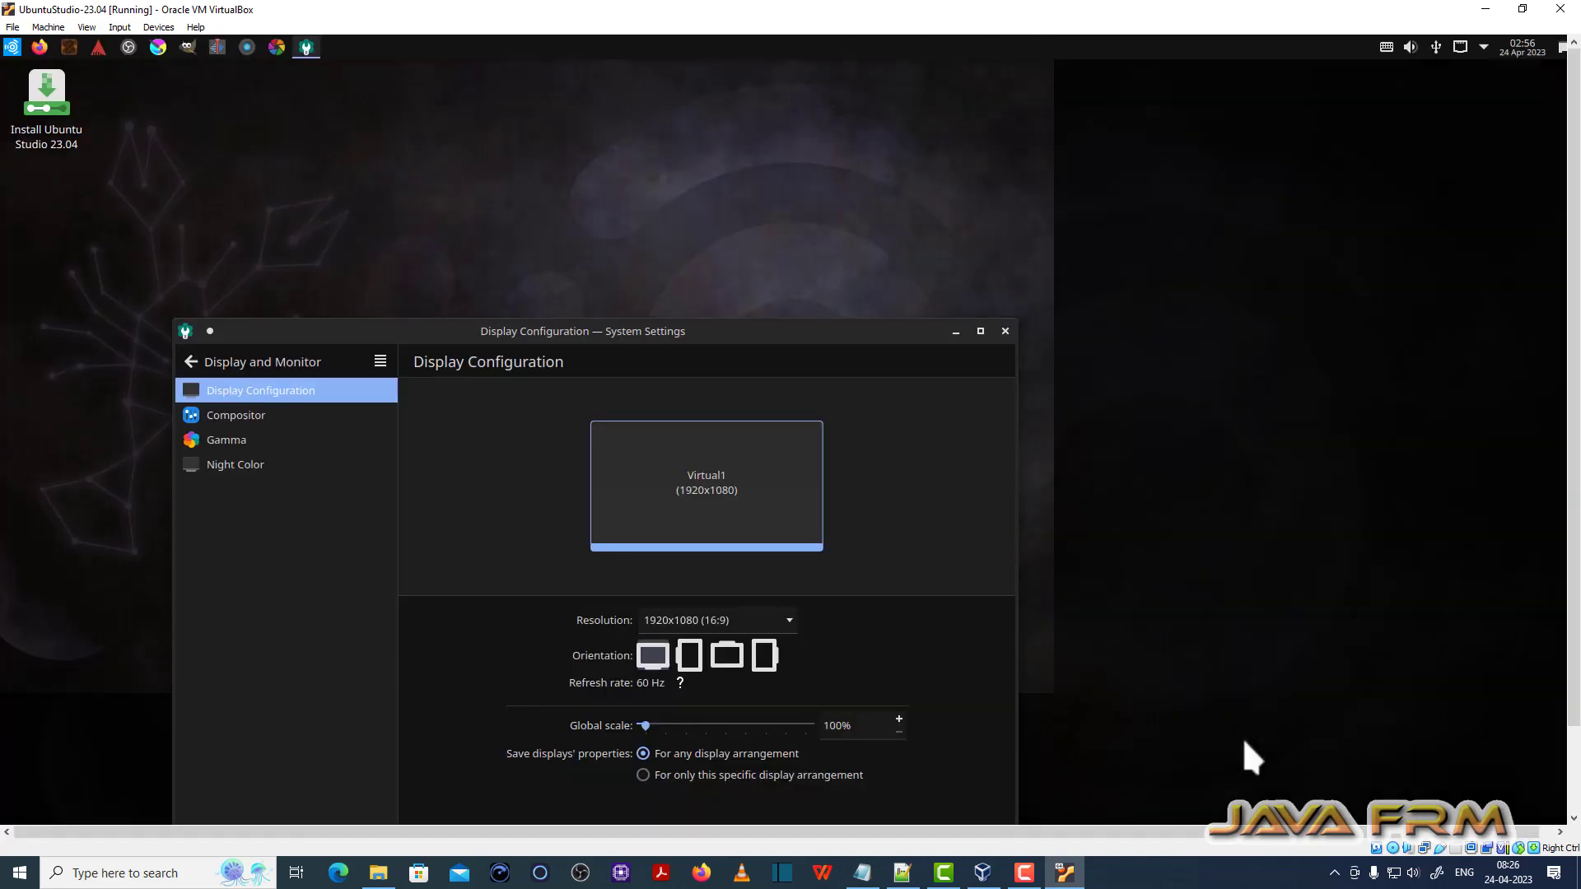
click(1005, 329)
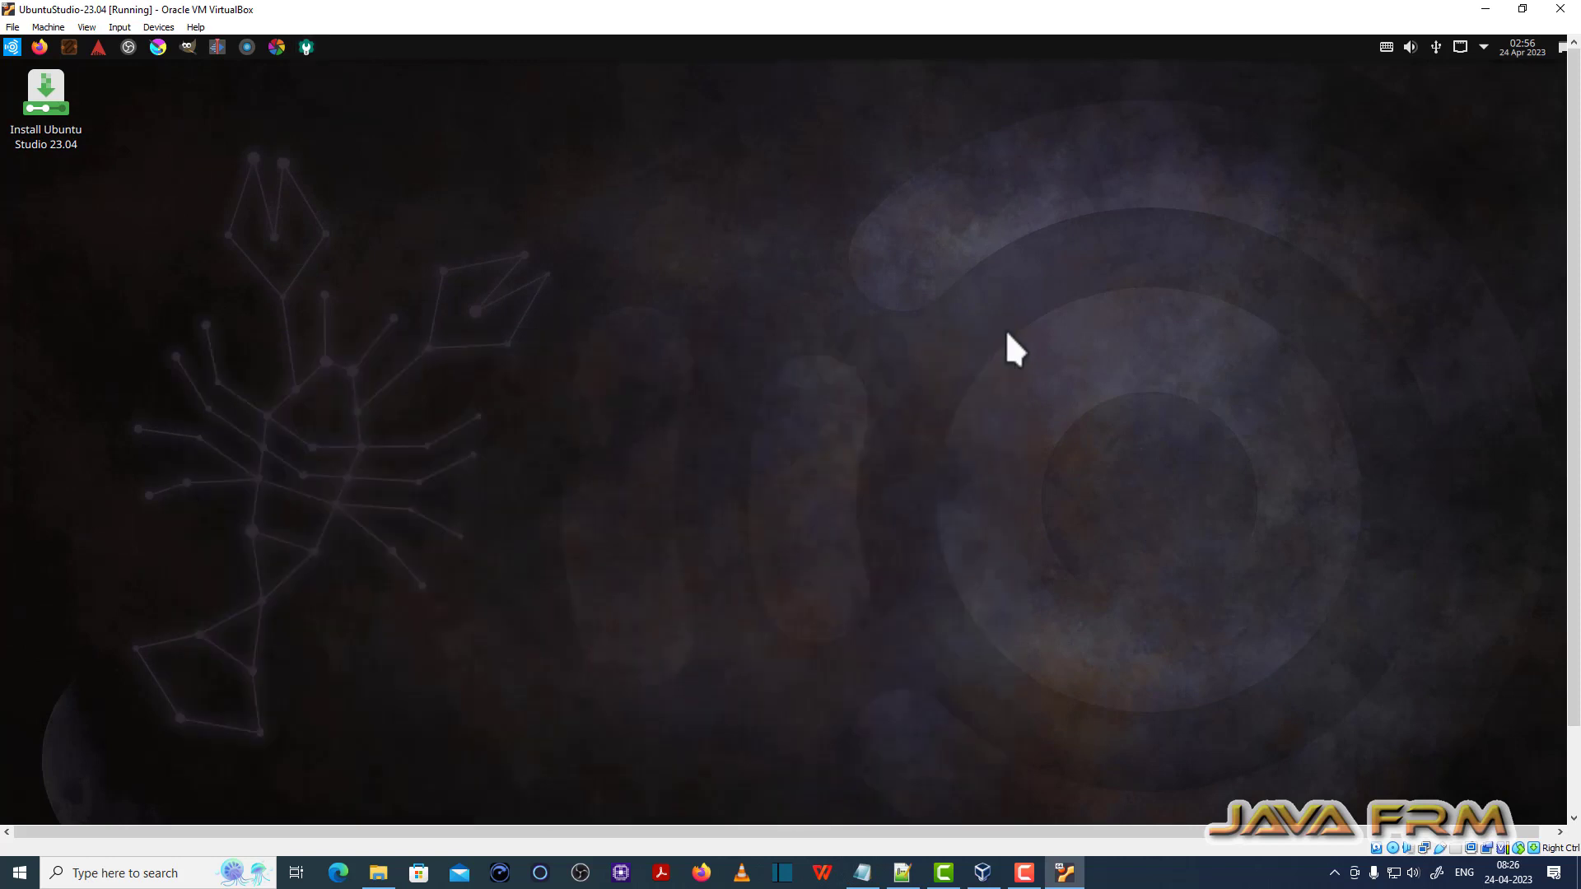
click(86, 27)
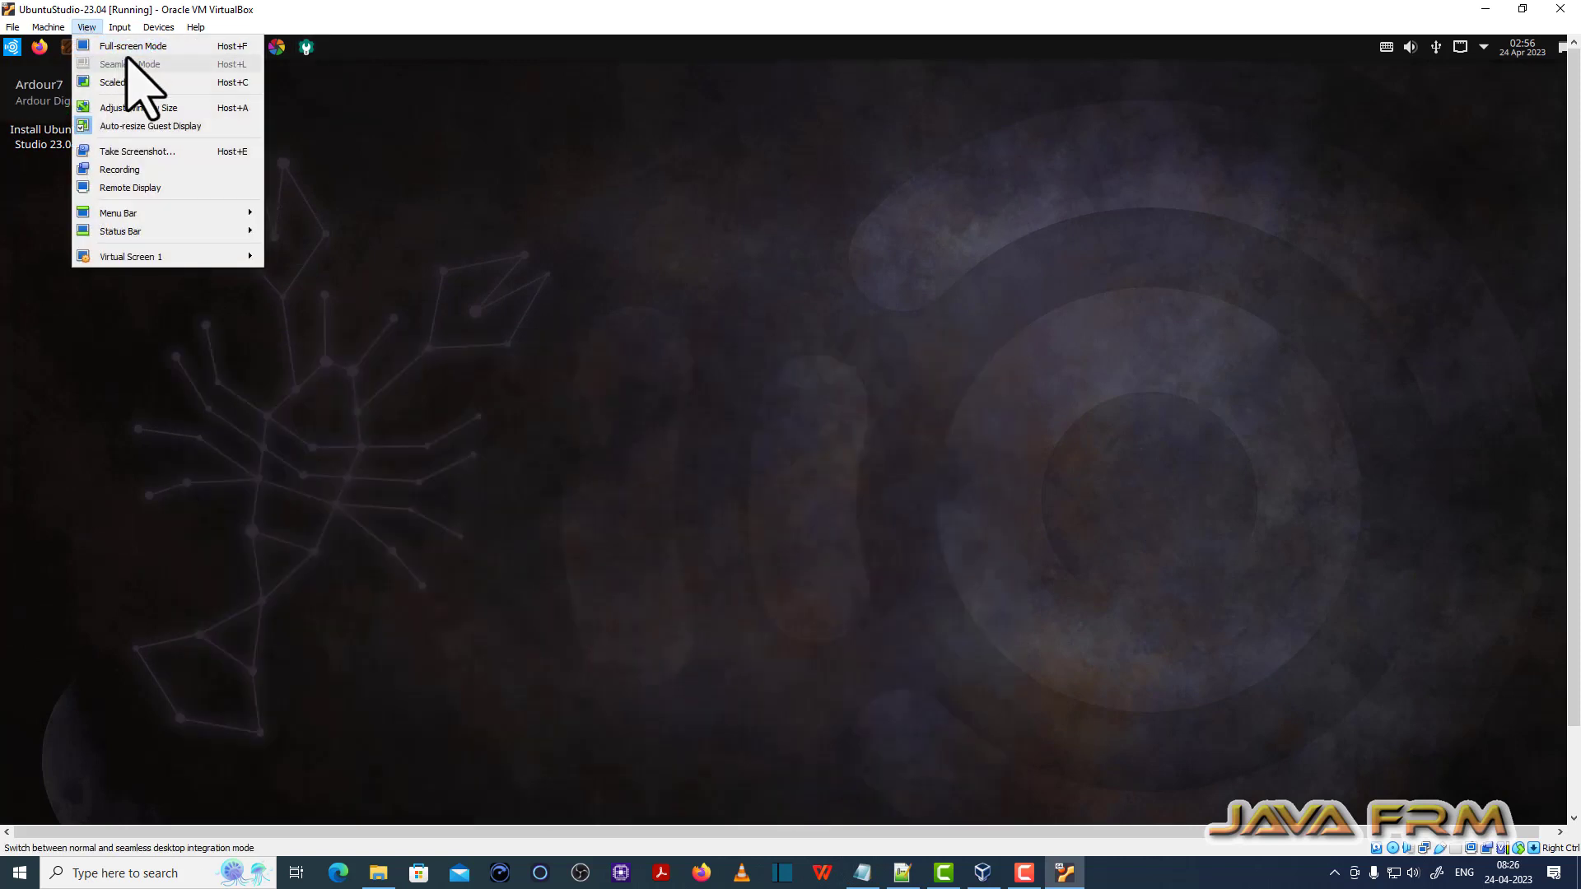
click(123, 47)
click(765, 503)
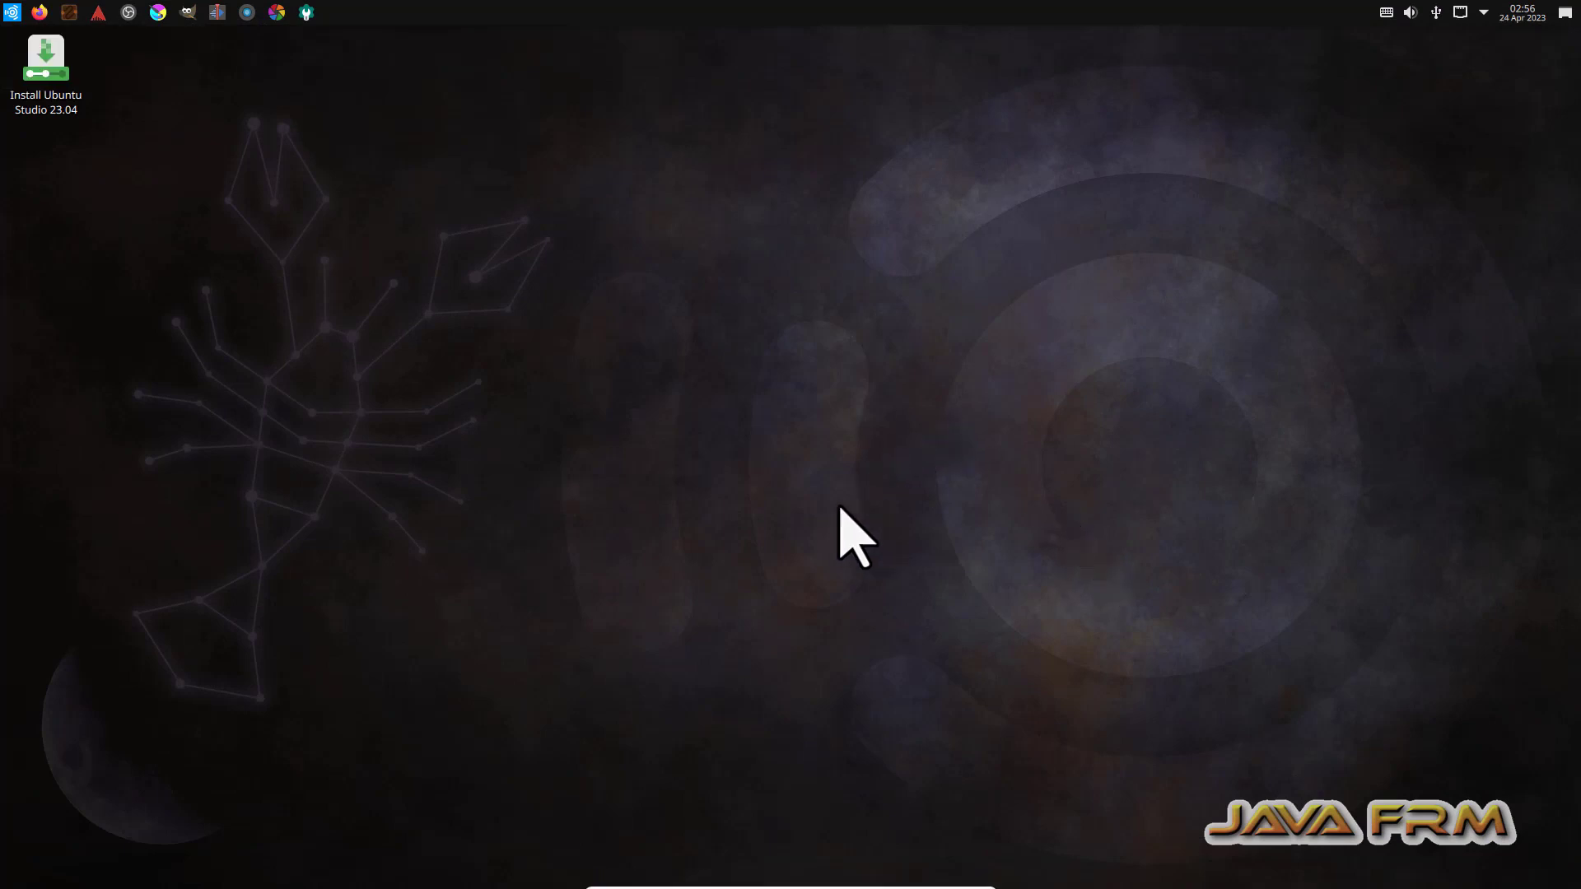
Step: Run the installer keeping American English, Asia/Kolkata and English (US) keyboard, choosing Erase disk
double_click(49, 78)
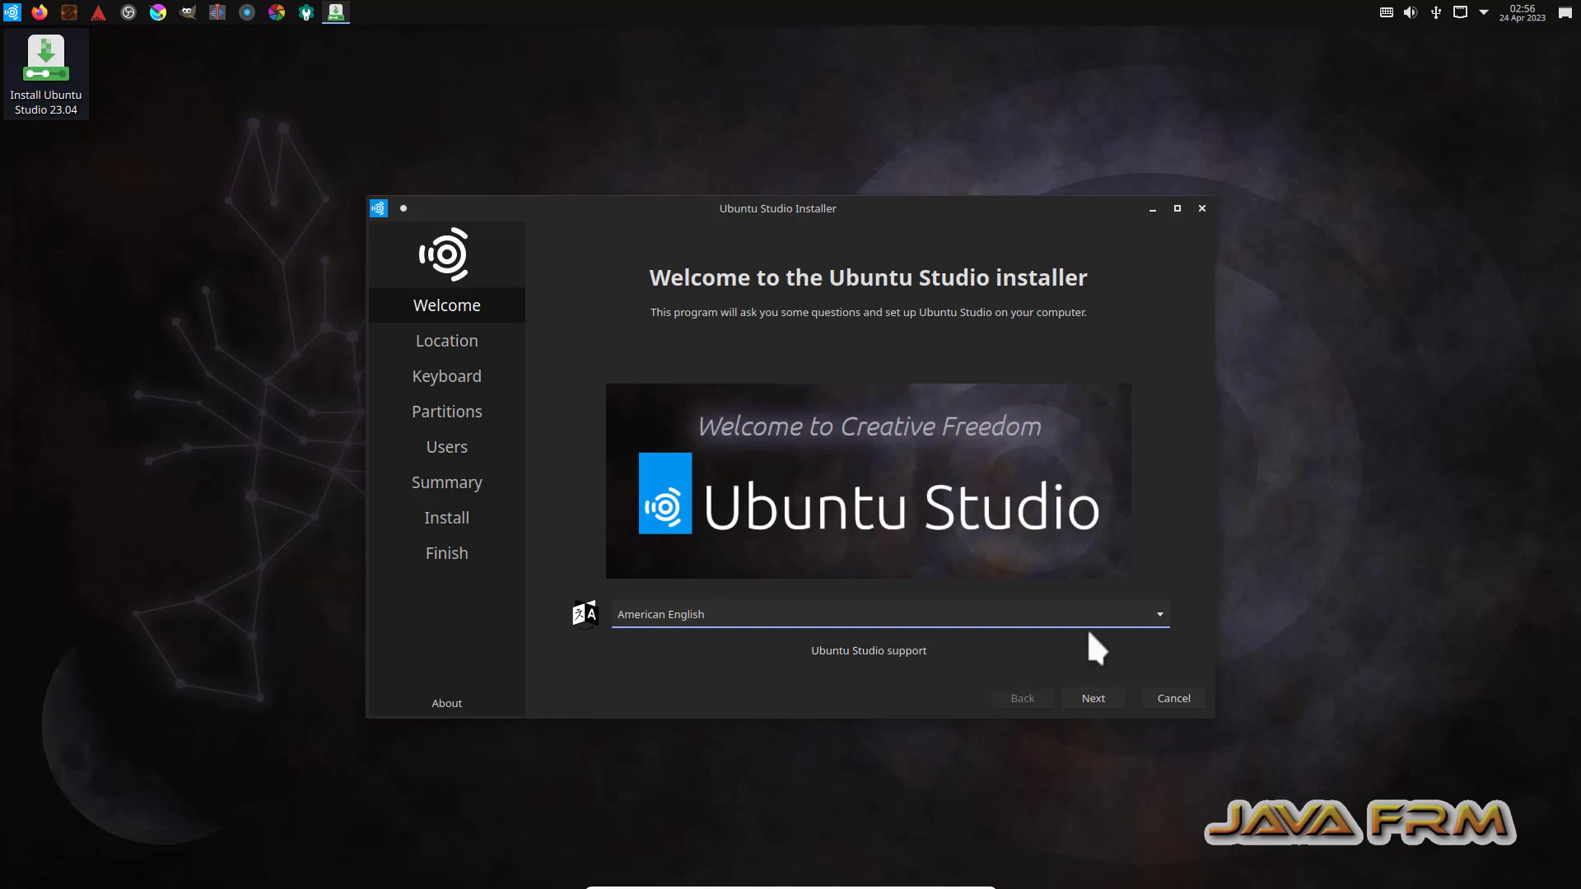
click(1095, 697)
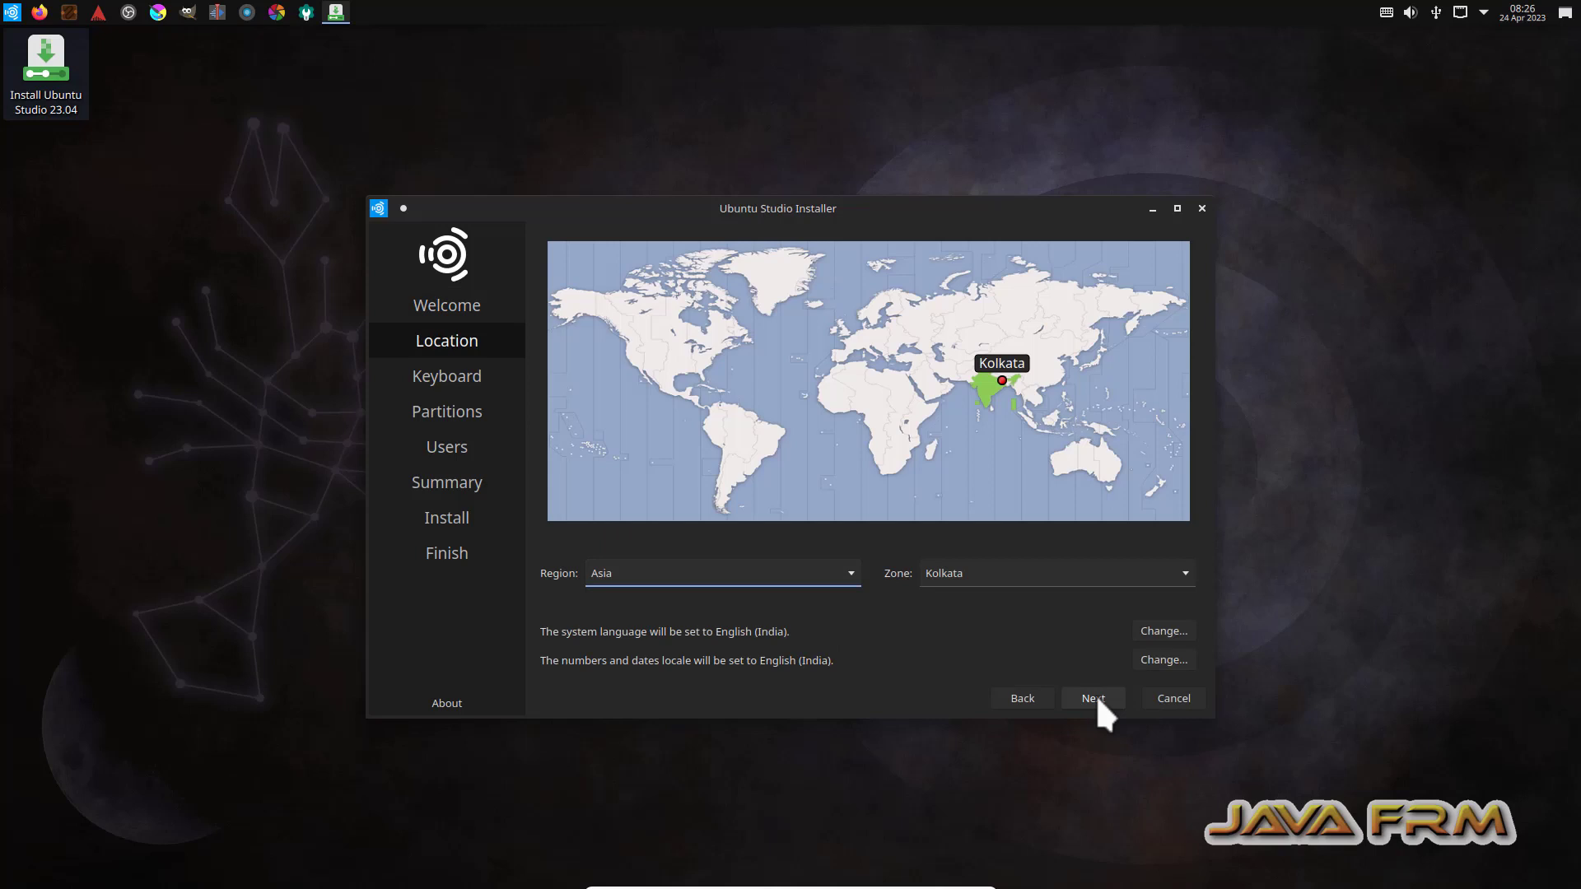
click(1095, 697)
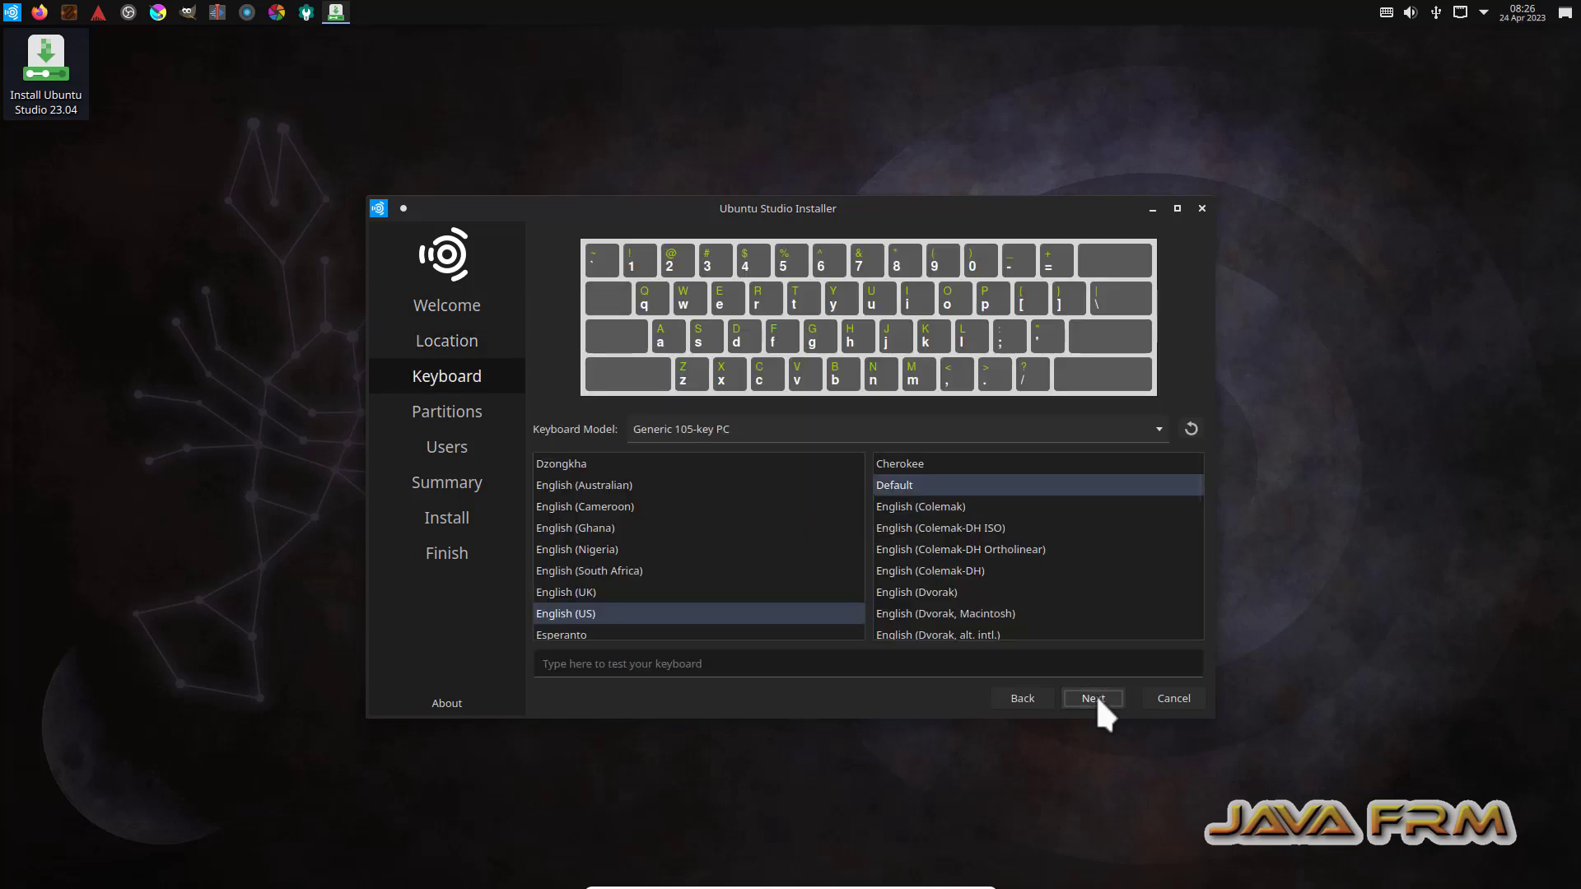
click(1095, 697)
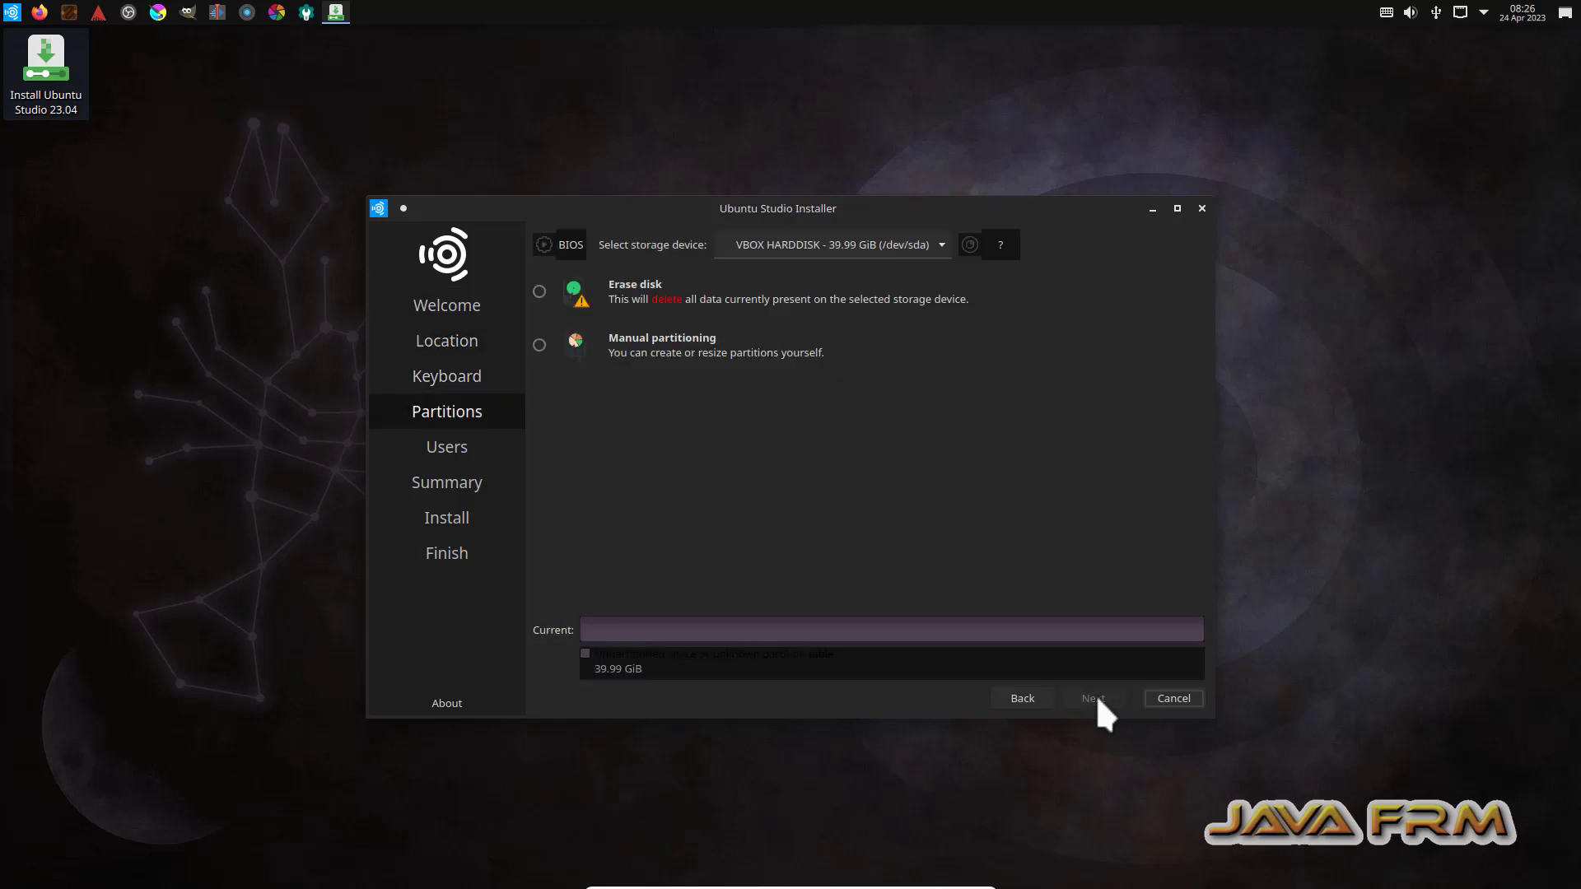
click(539, 292)
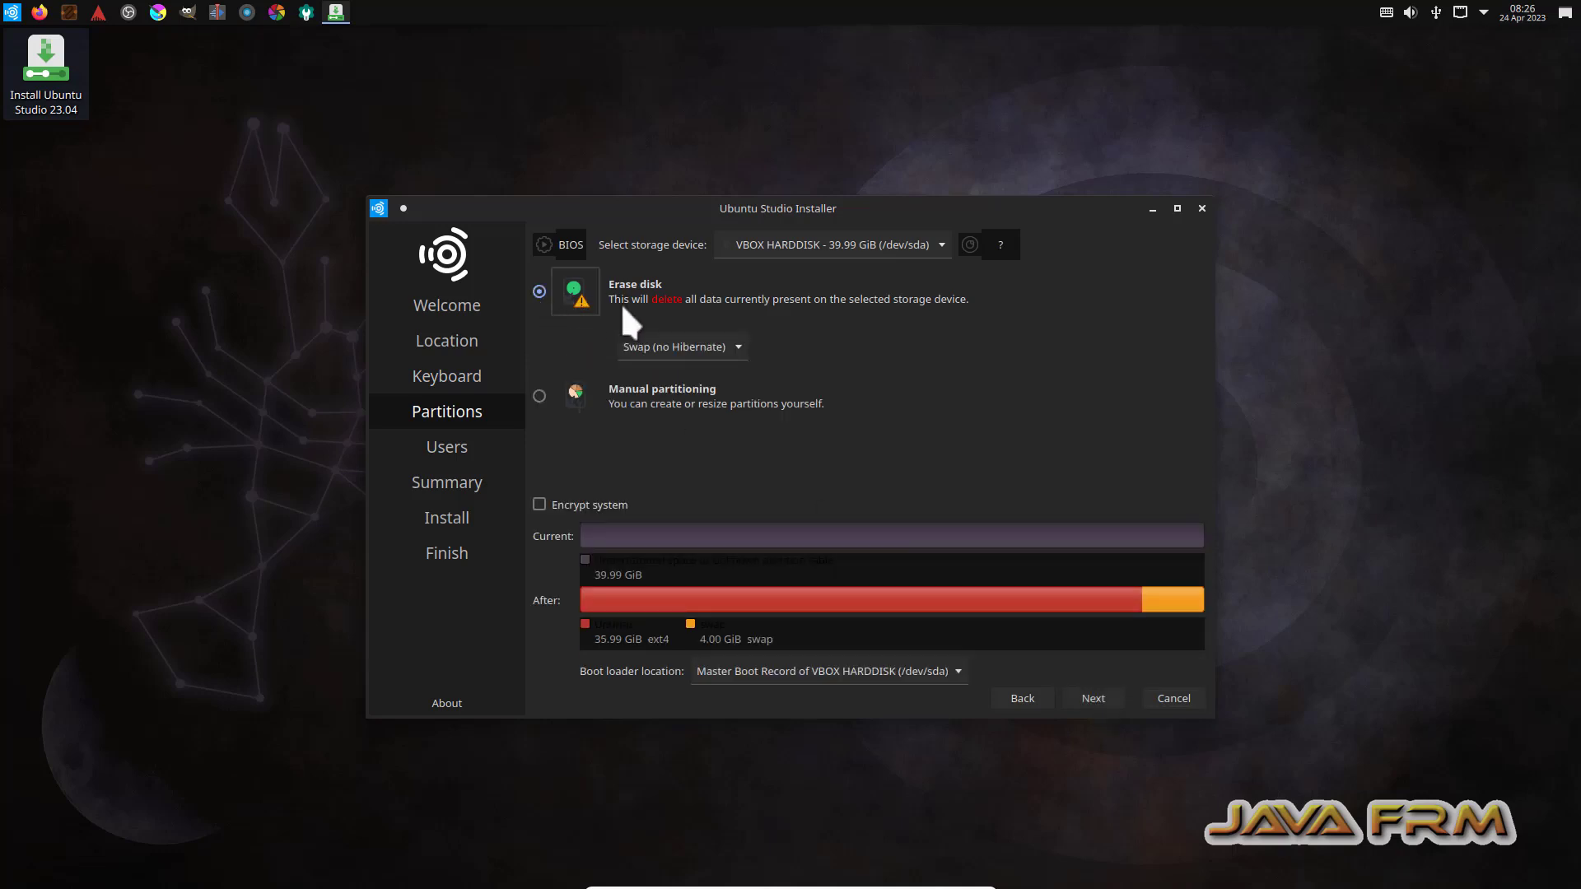
click(1093, 698)
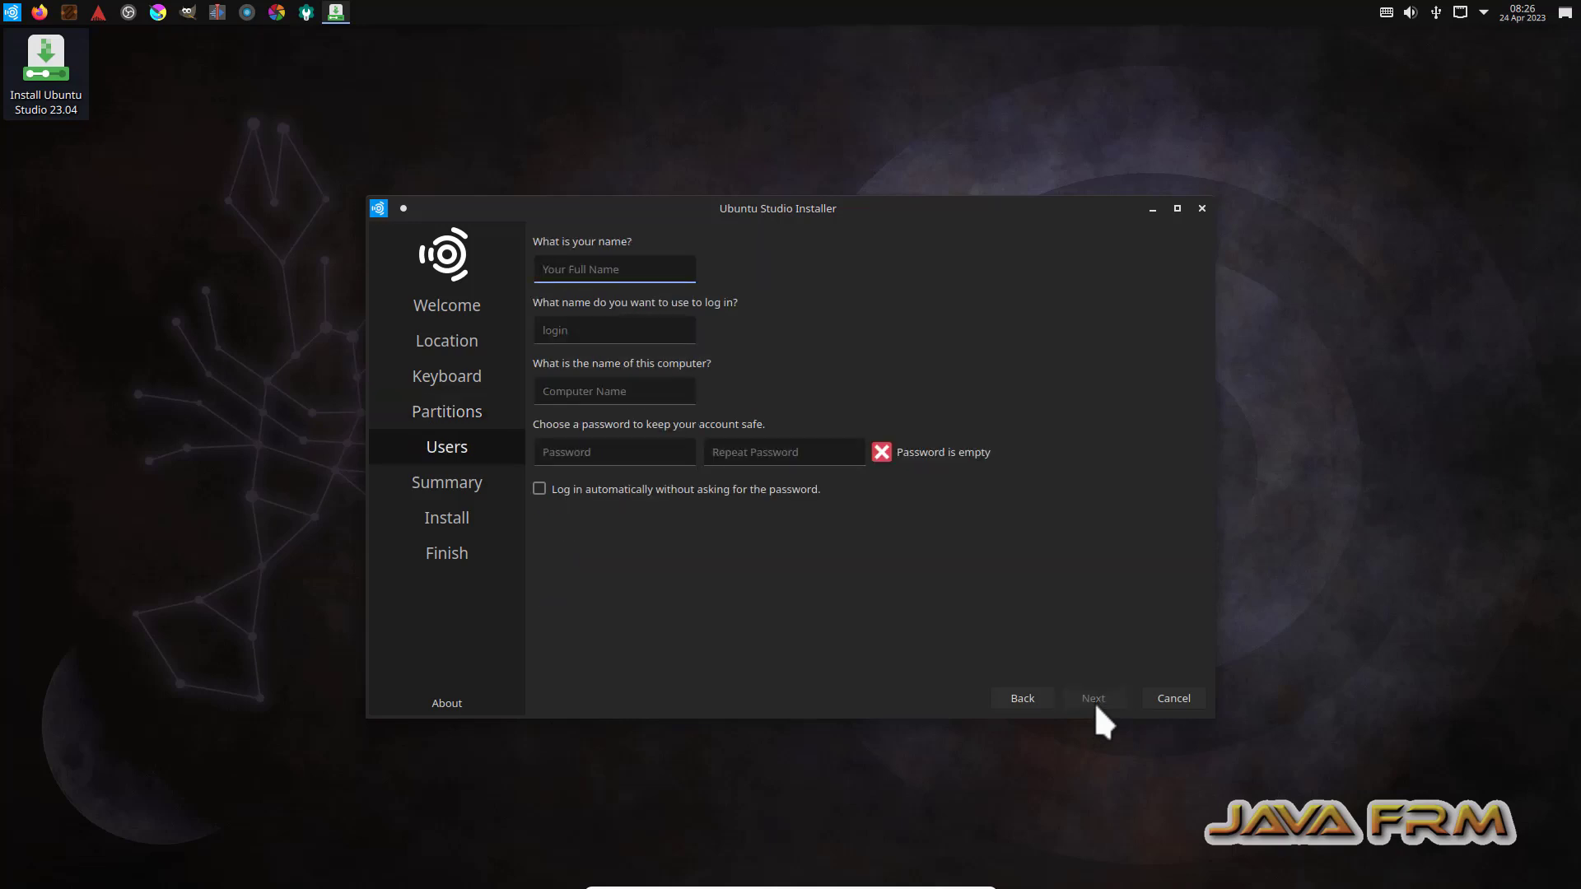
Step: Enter the user's name and rename the computer to lobster-studio
text(ramanath)
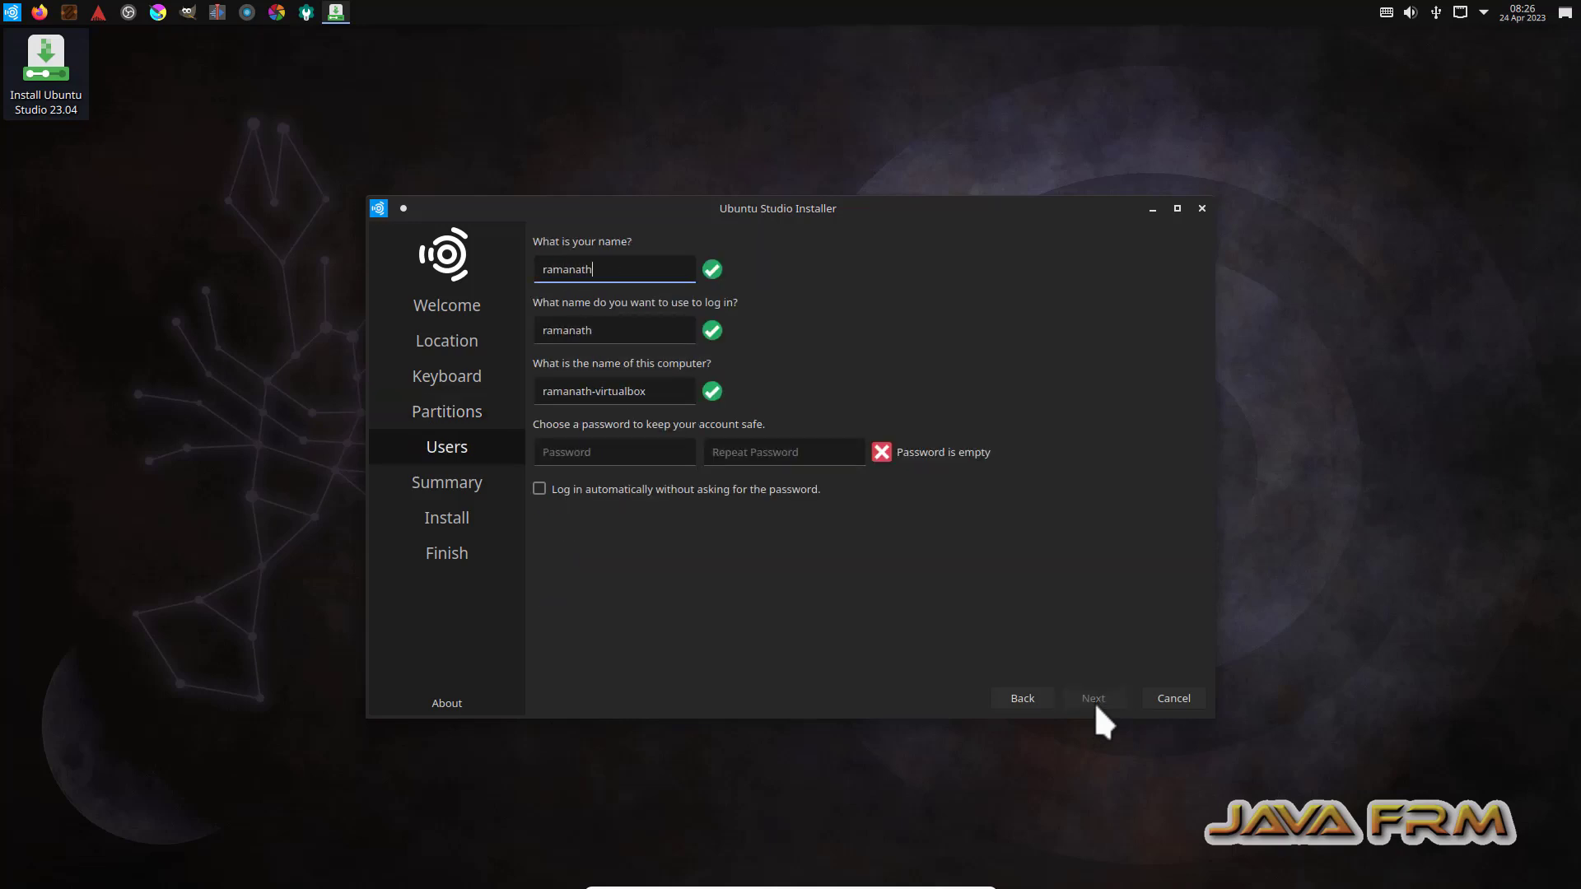
text(an)
drag(665, 393, 431, 393)
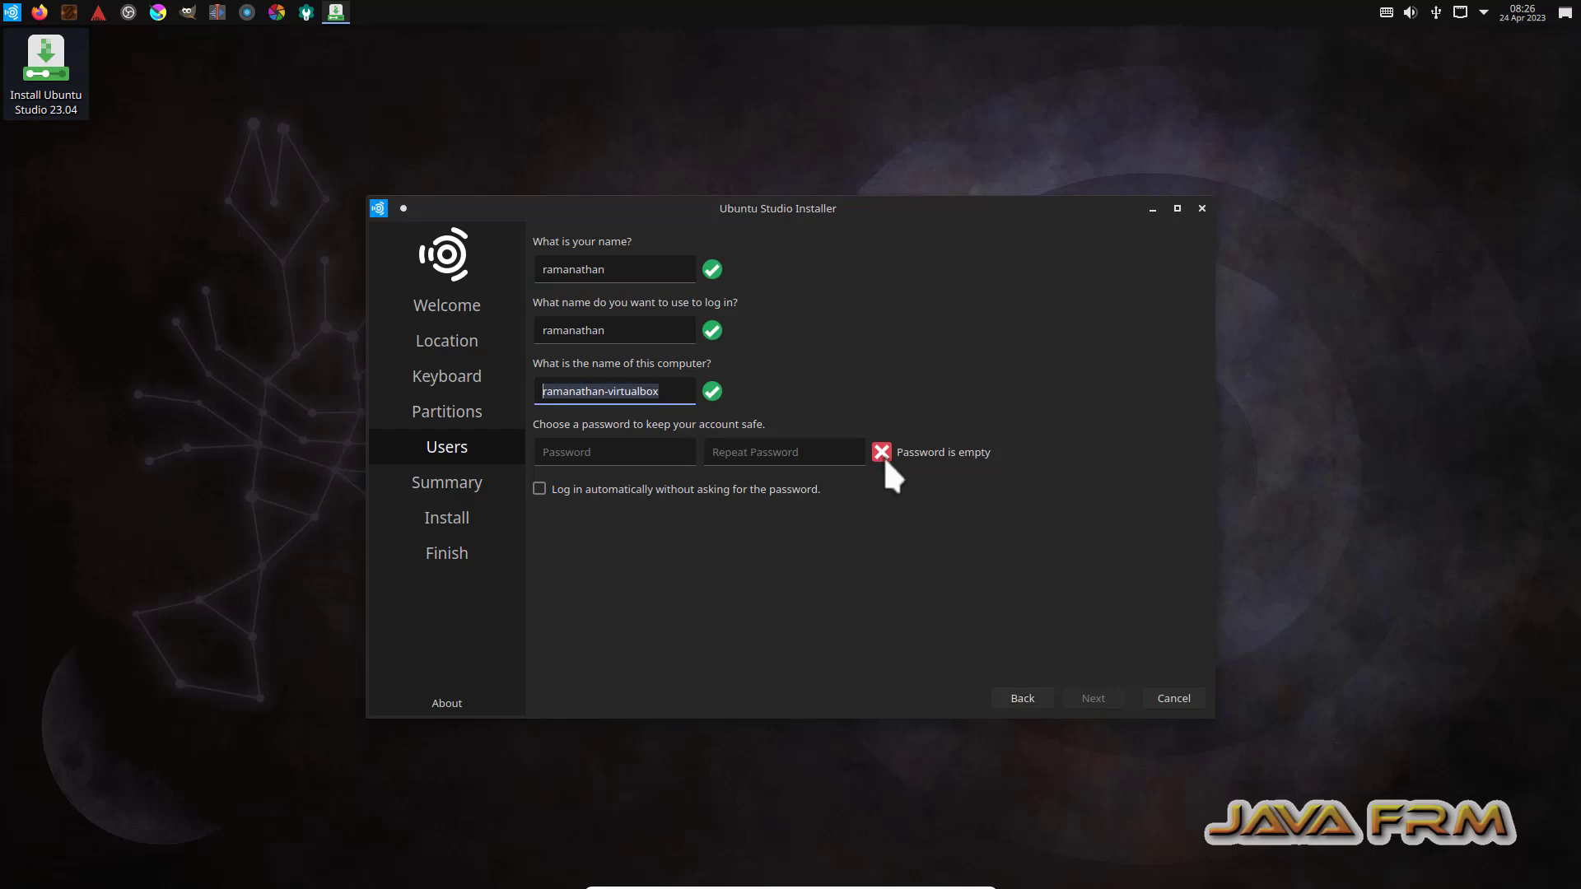
text(o)
key(BackSpace)
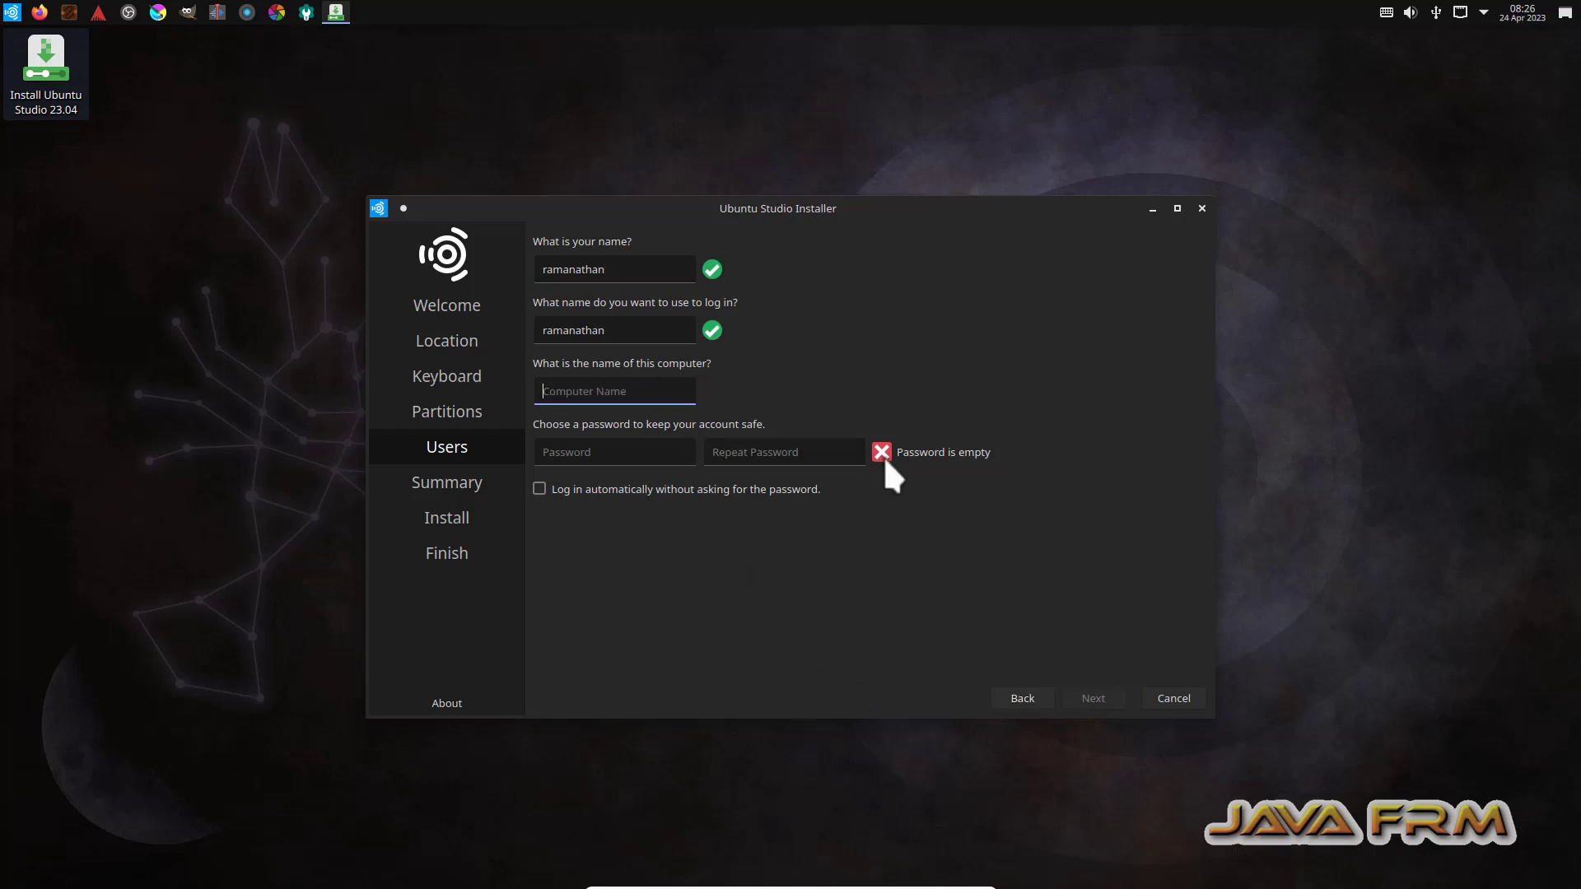
text(lobster-studio)
Step: Set and confirm the account password, then continue to the Summary
click(585, 451)
text(•••••••••••)
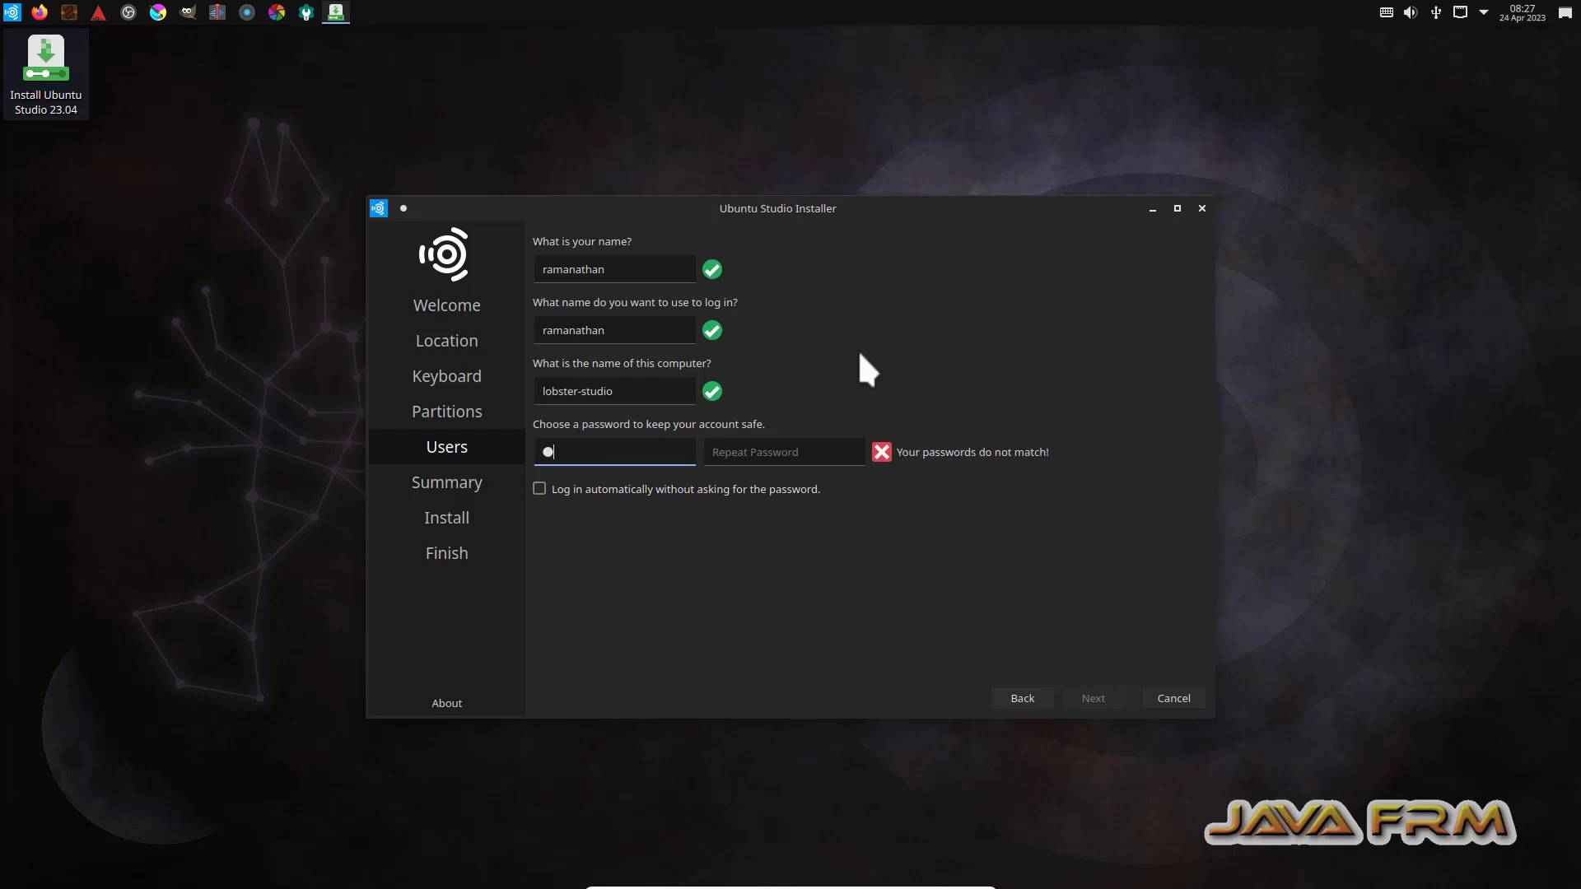
key(Tab)
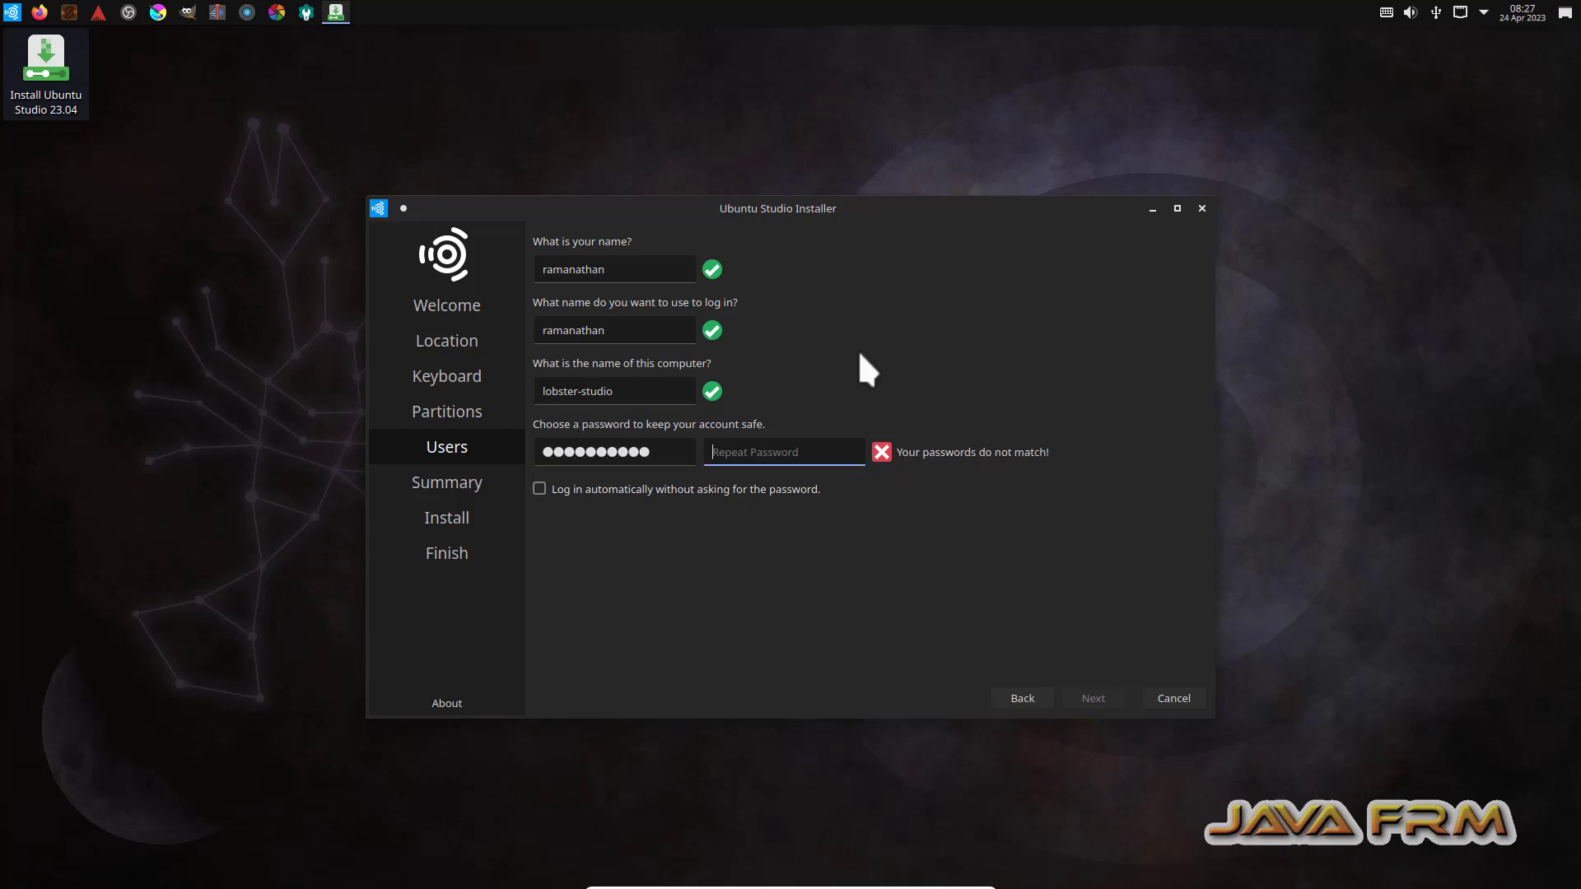
text(•••••••••••)
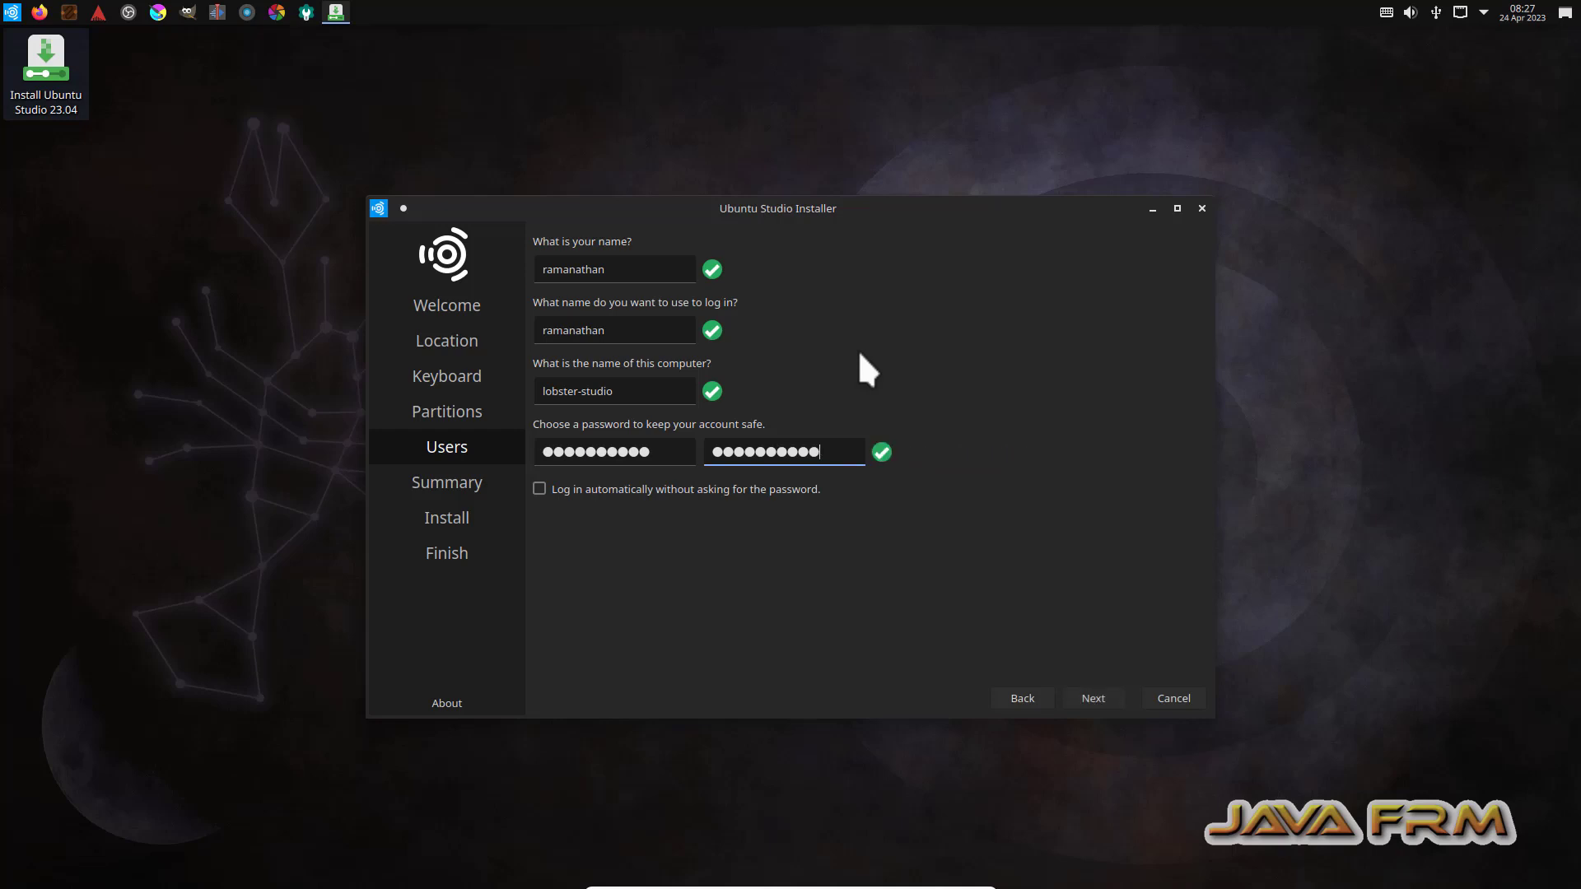
click(1089, 706)
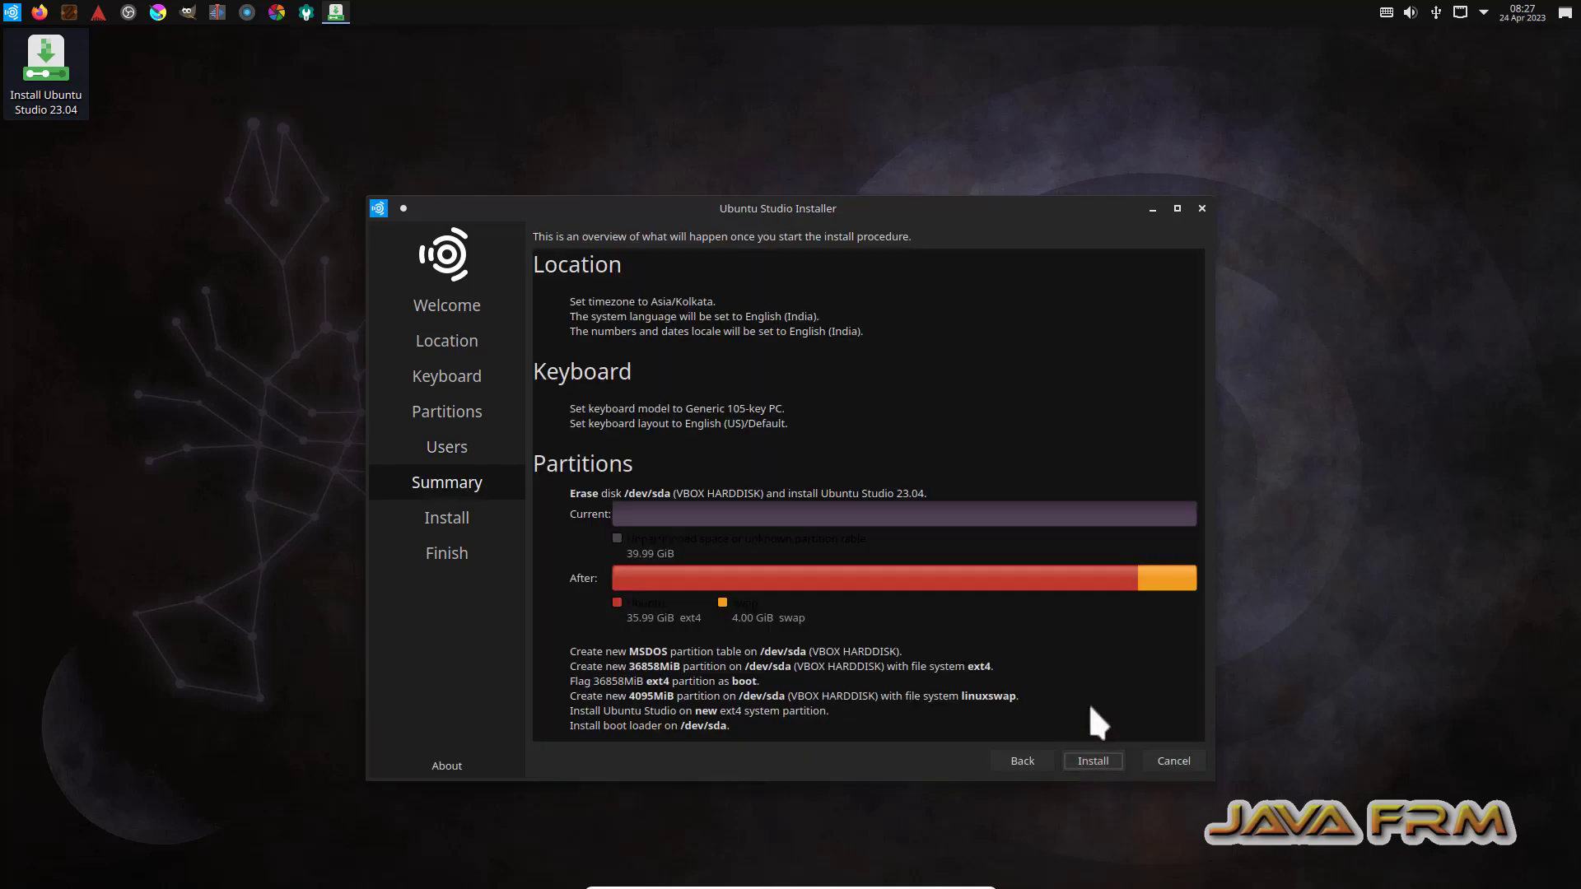
Step: Install Ubuntu Studio 23.04, confirming the disk erase, and close the finished installer
click(1095, 761)
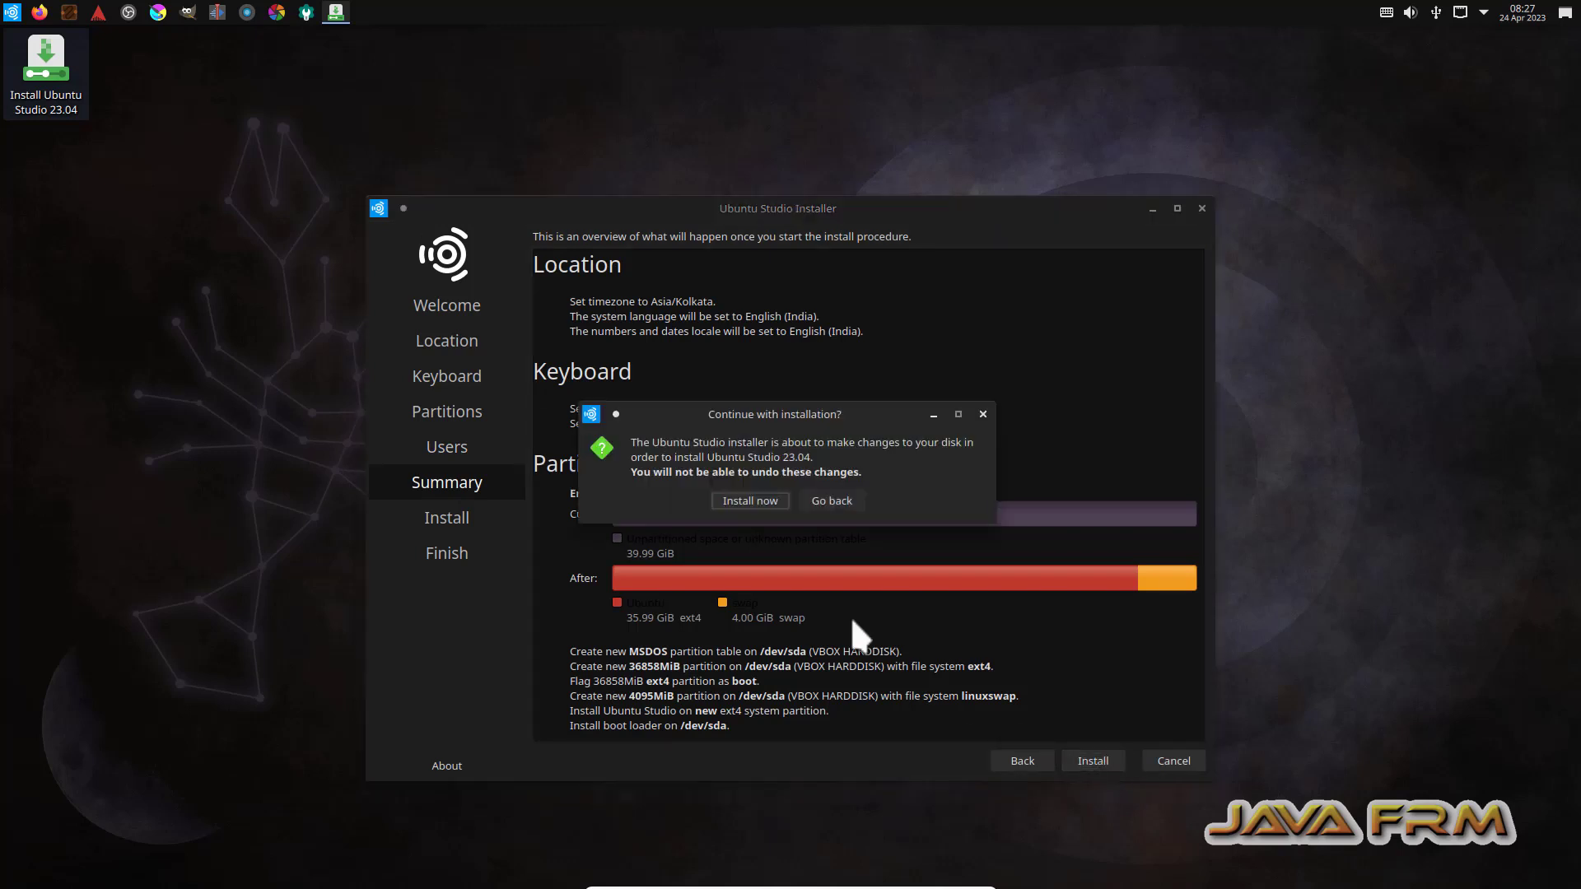
click(750, 500)
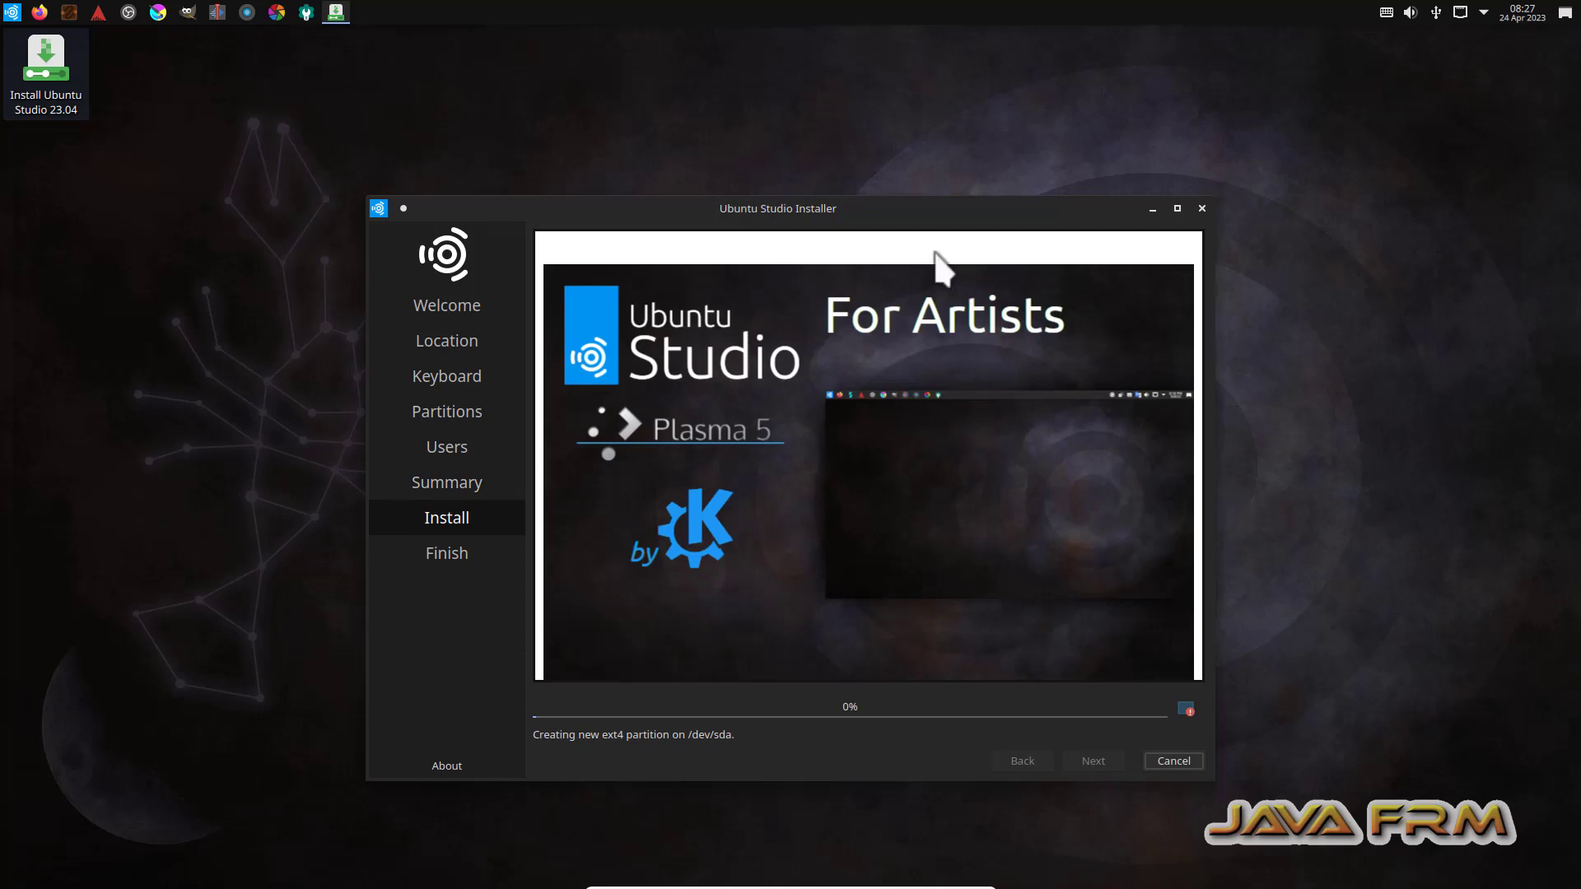
drag(880, 216, 864, 159)
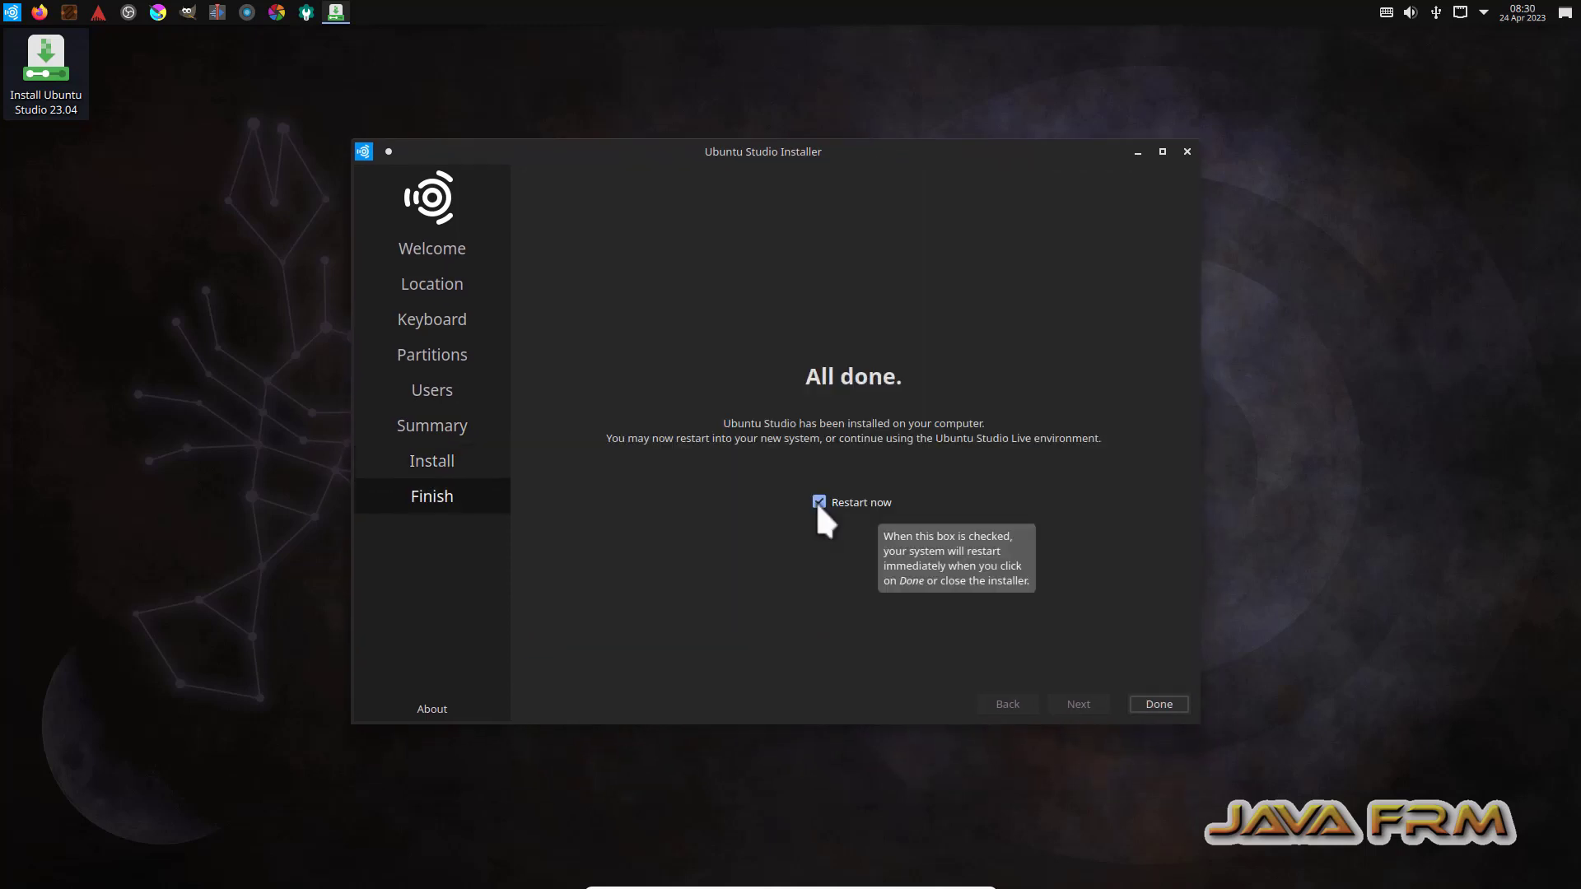
click(1155, 705)
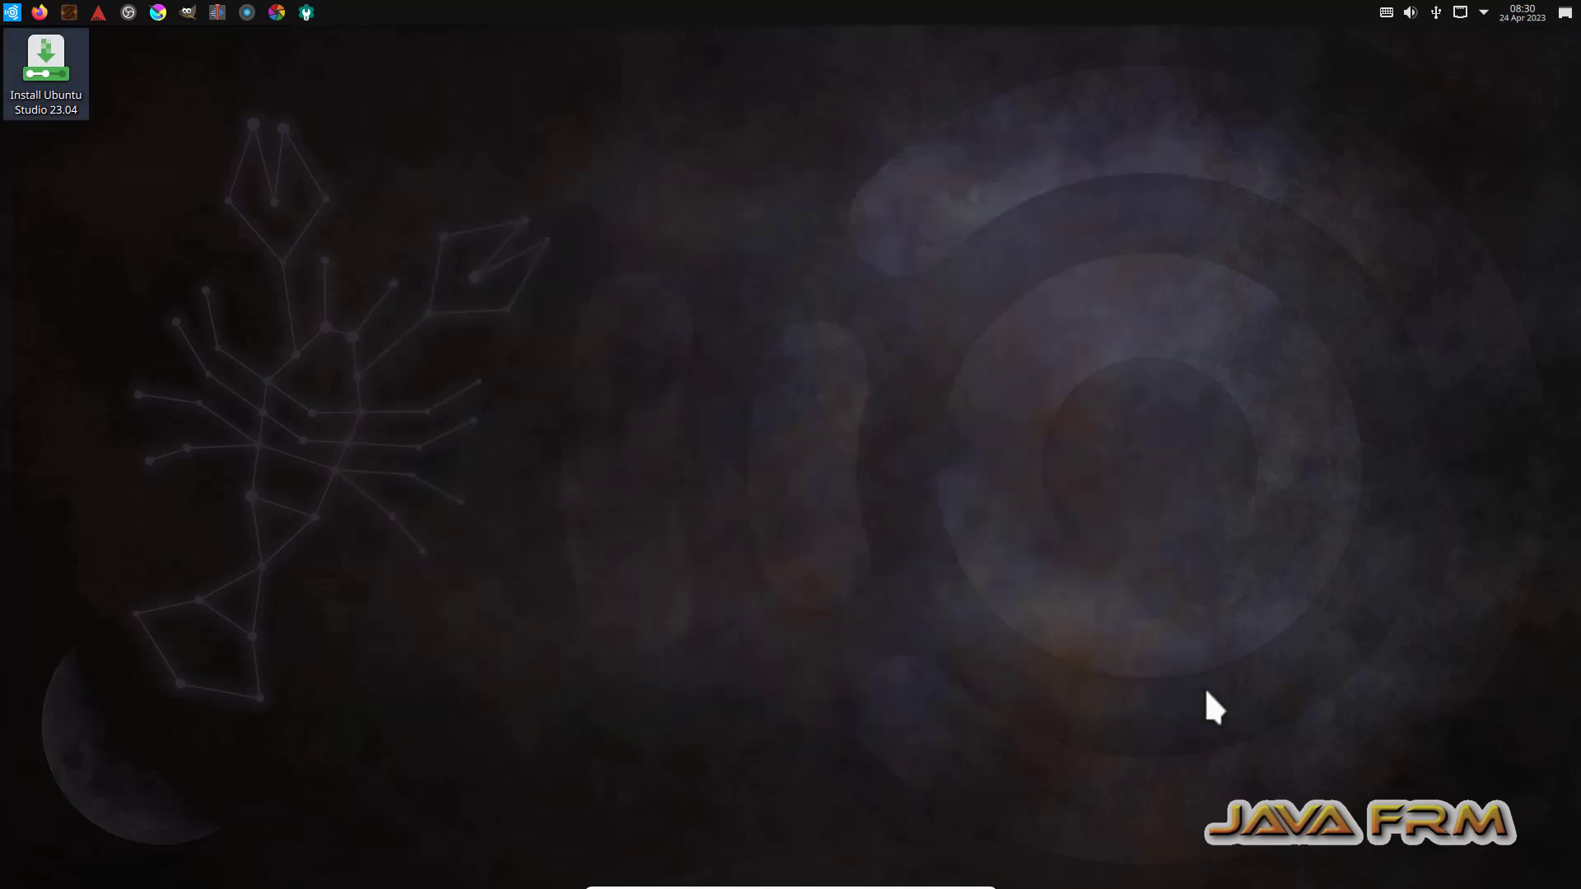
key(super)
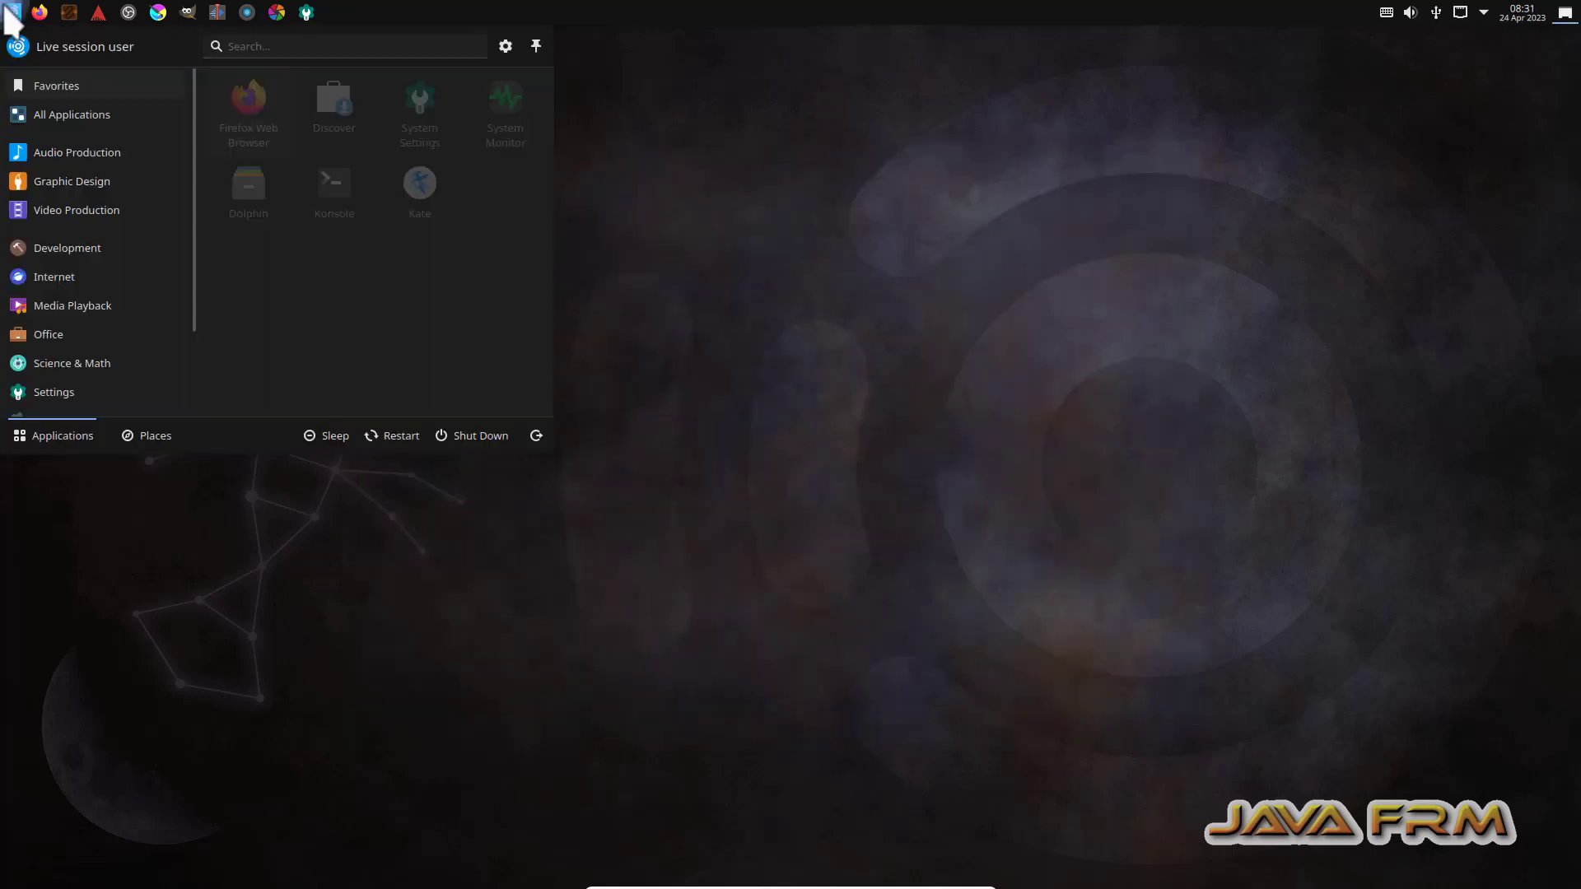
Step: Shut down the live session and acknowledge the remove-media prompt to power off
click(483, 442)
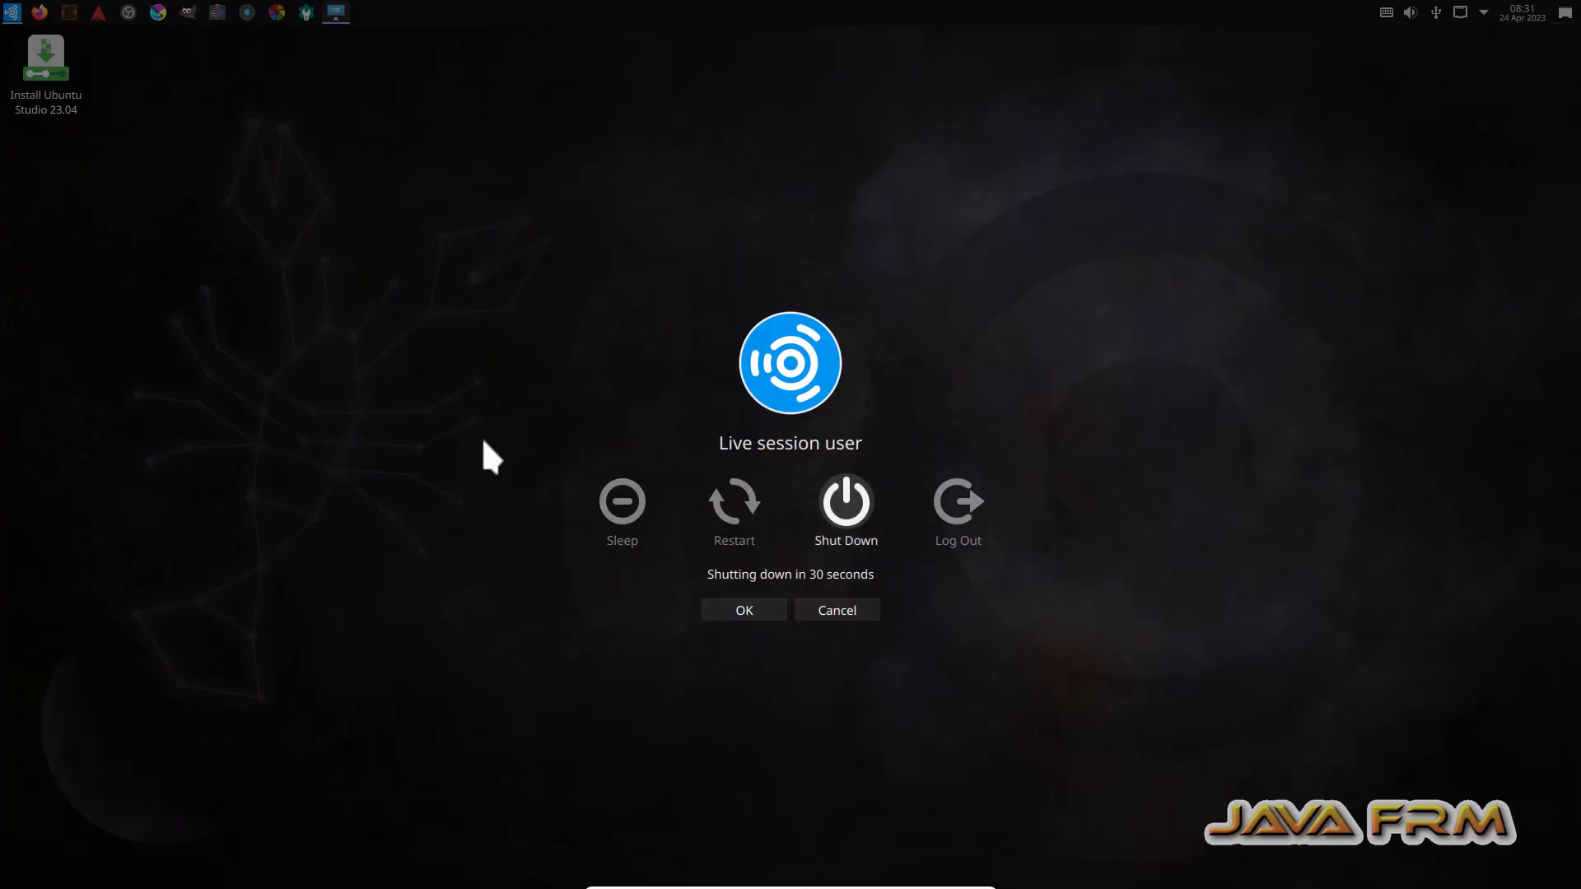
click(849, 513)
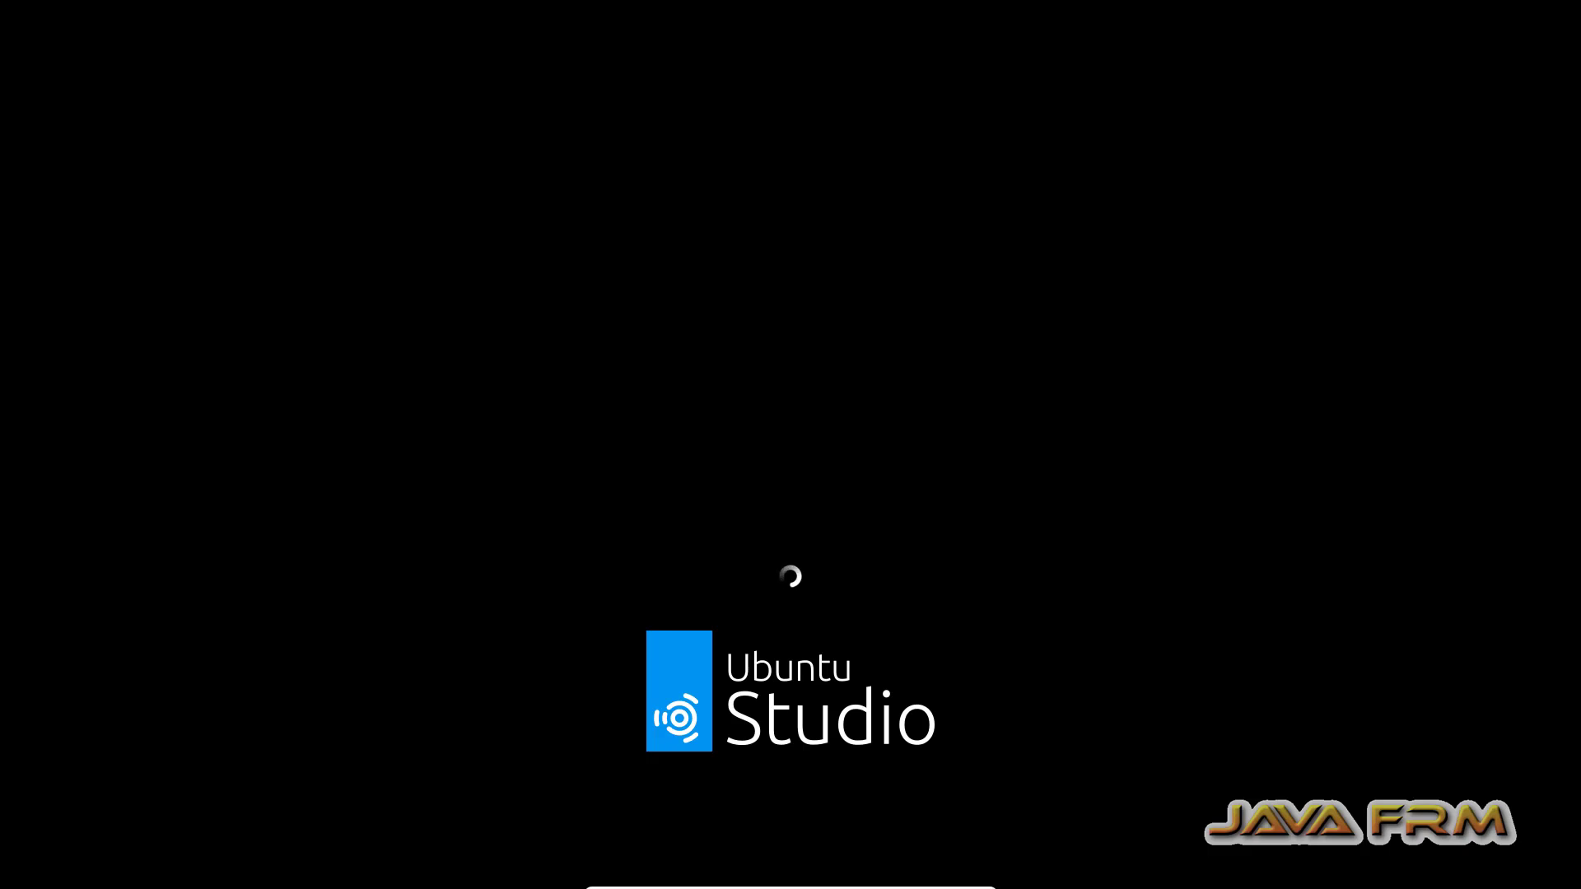
key(Return)
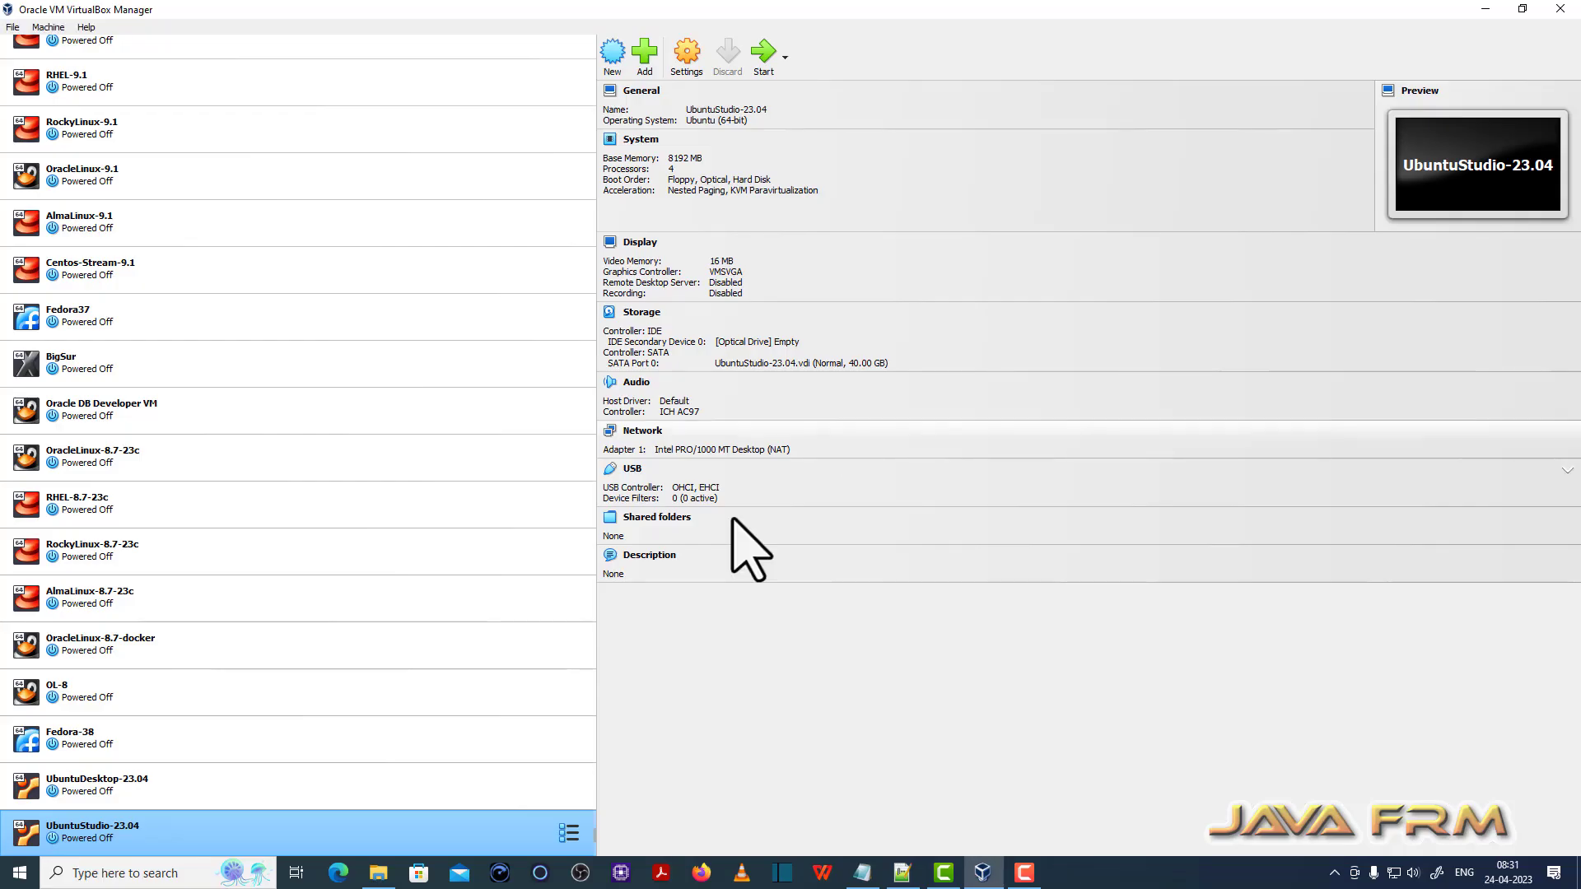
Step: In System settings, disable Floppy and order boot as Hard Disk first, Optical second
right_click(361, 841)
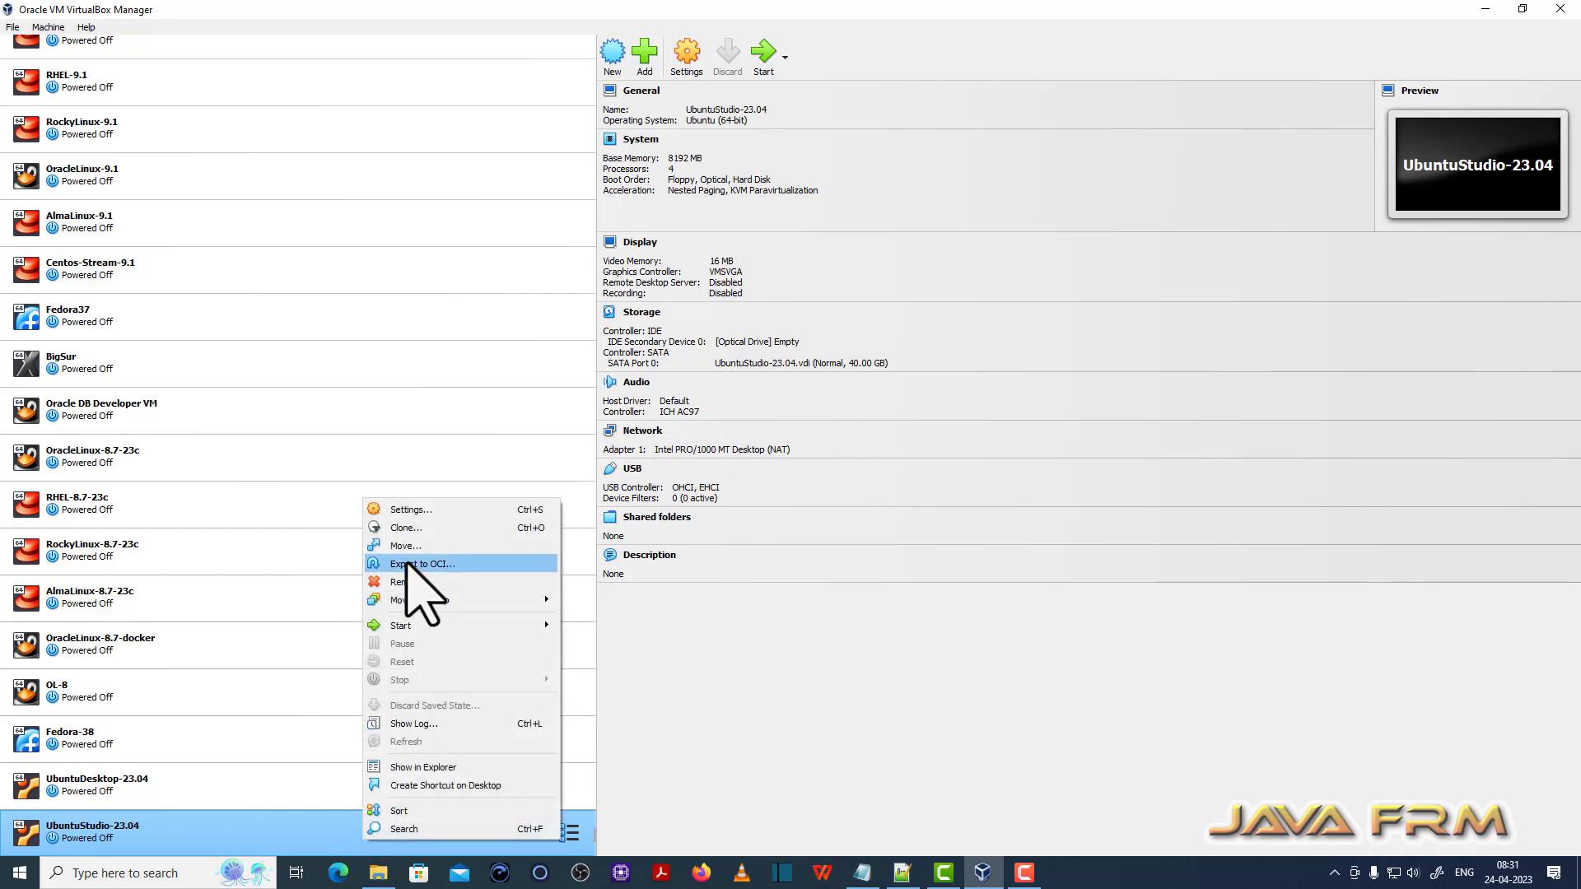
click(428, 510)
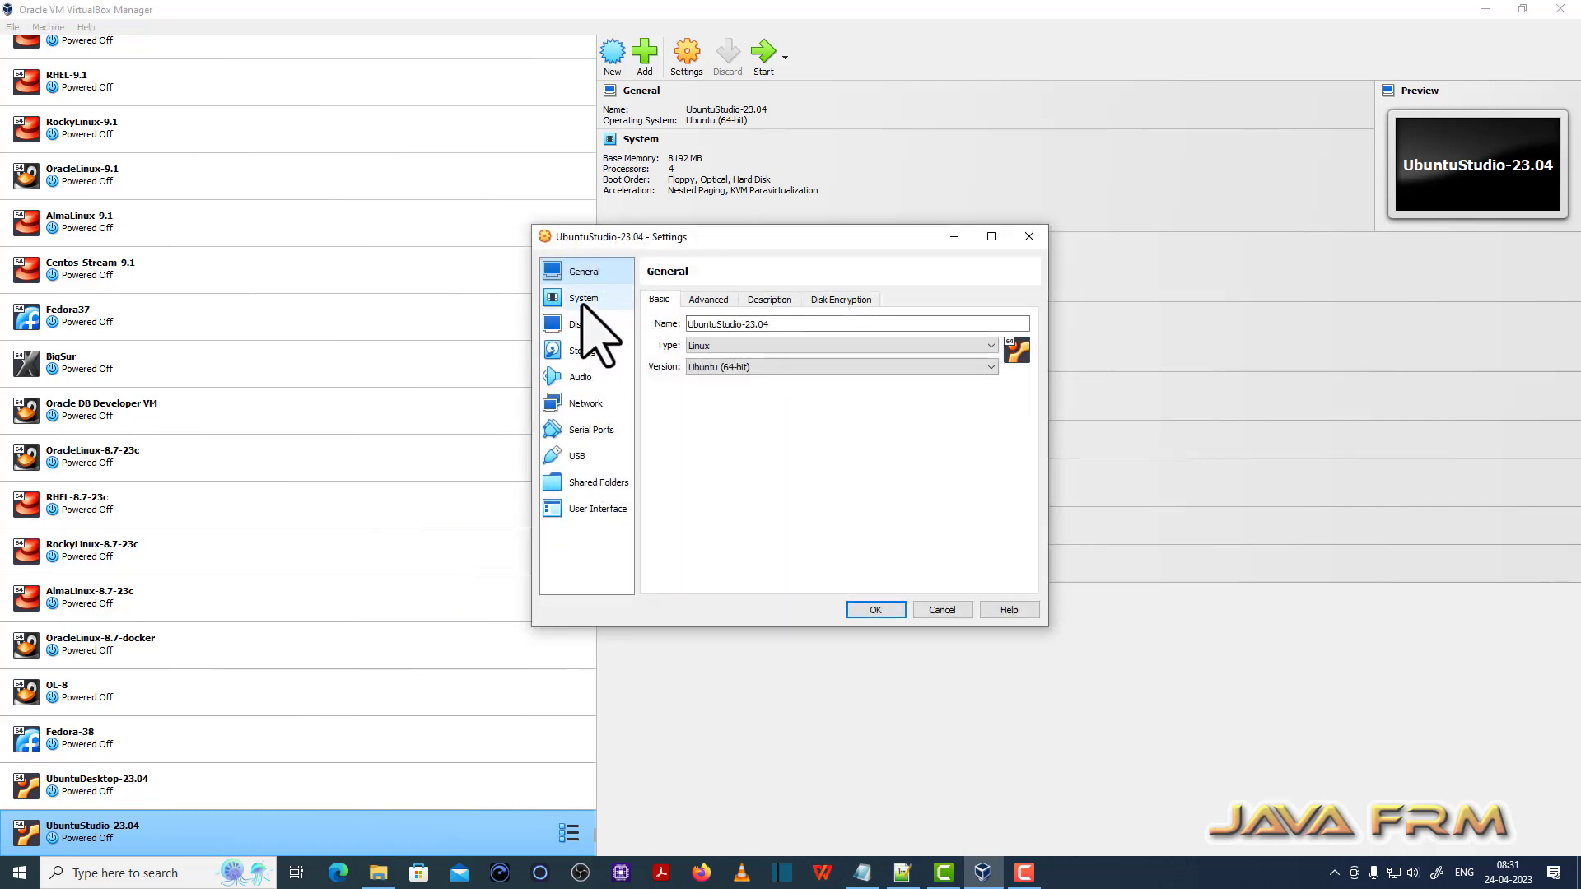
click(585, 298)
click(741, 369)
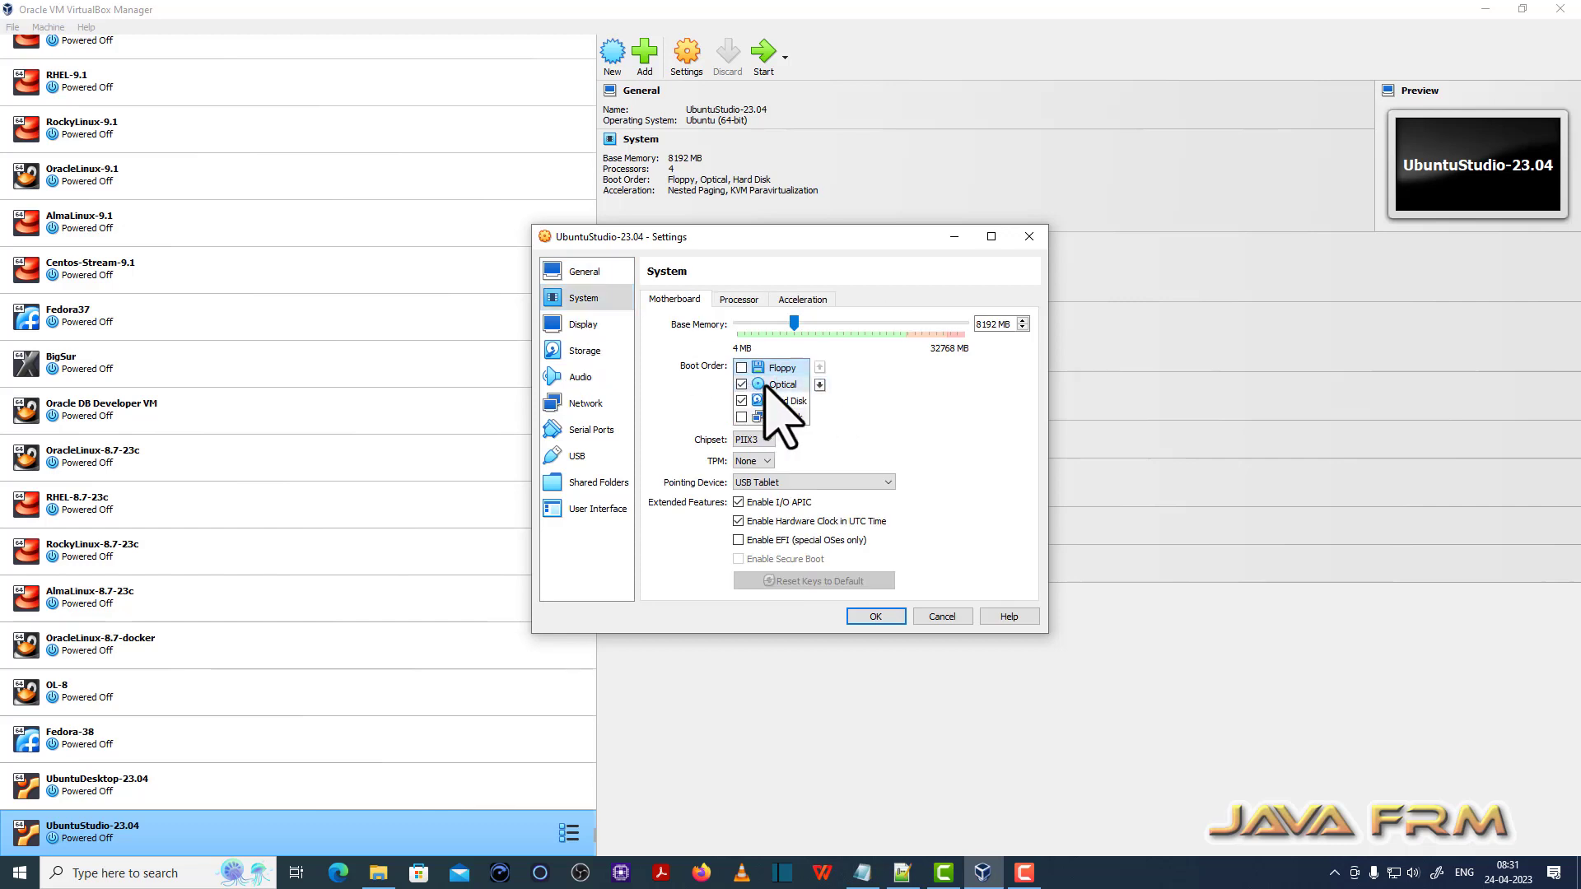
click(786, 401)
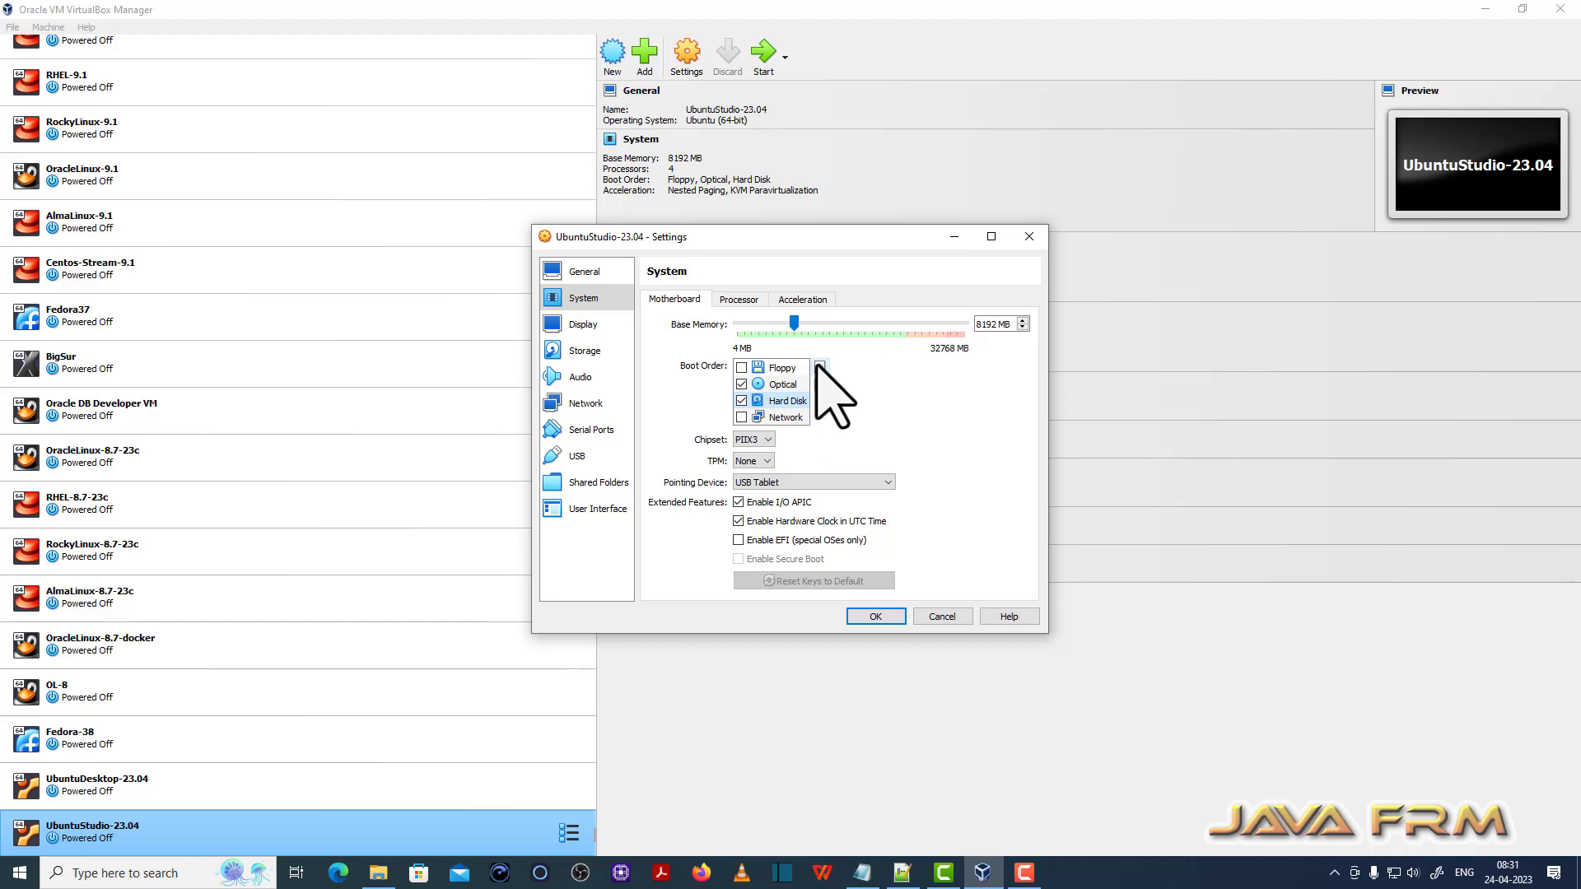
click(820, 367)
click(819, 367)
click(785, 402)
click(819, 367)
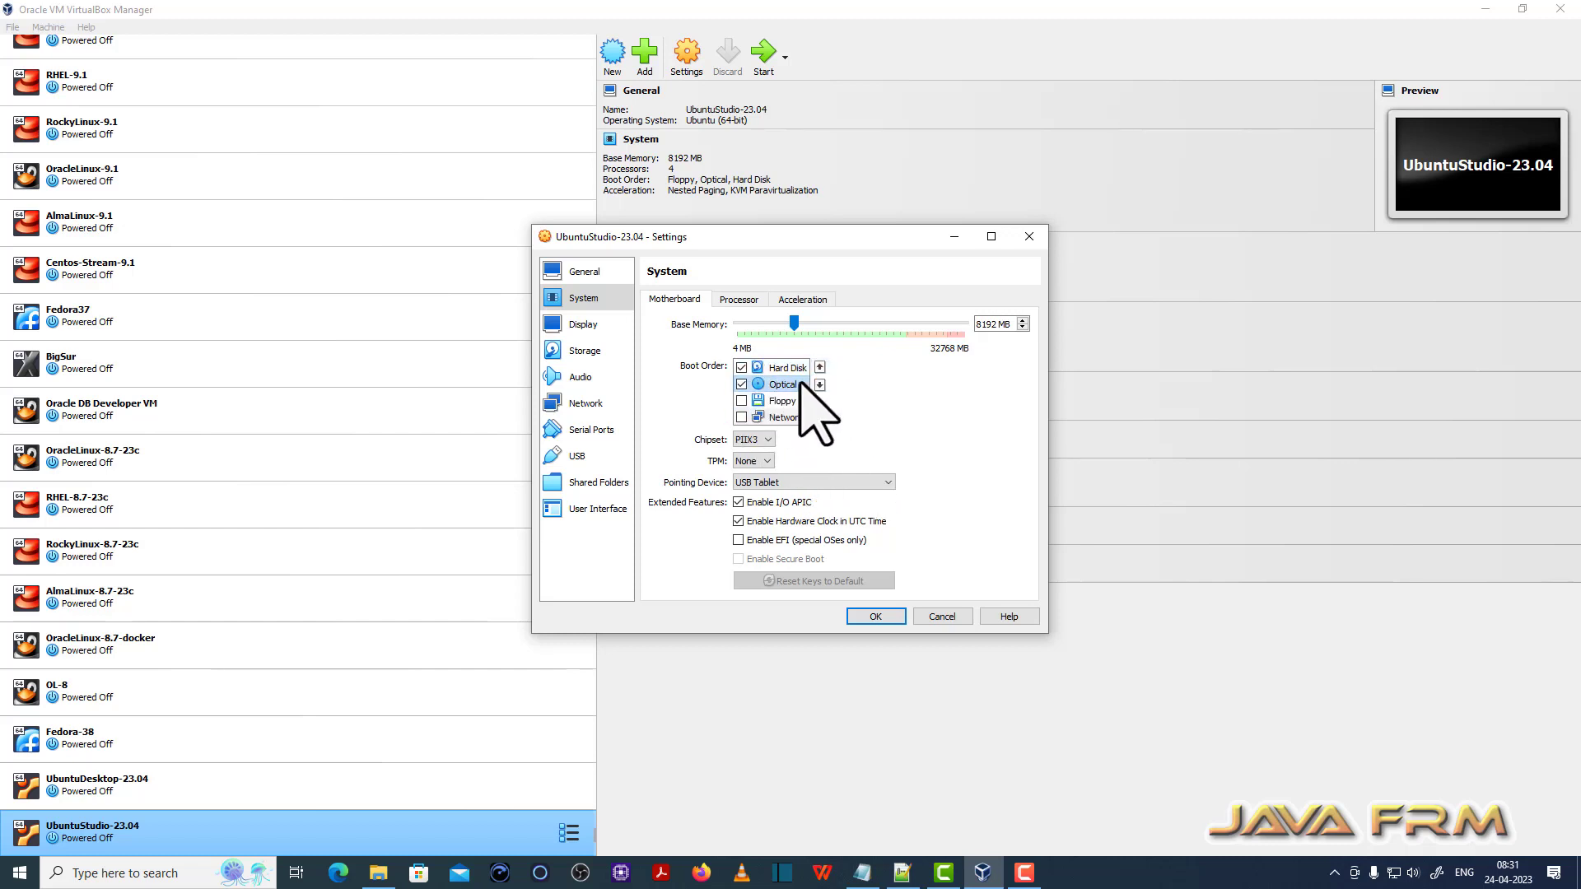
click(875, 617)
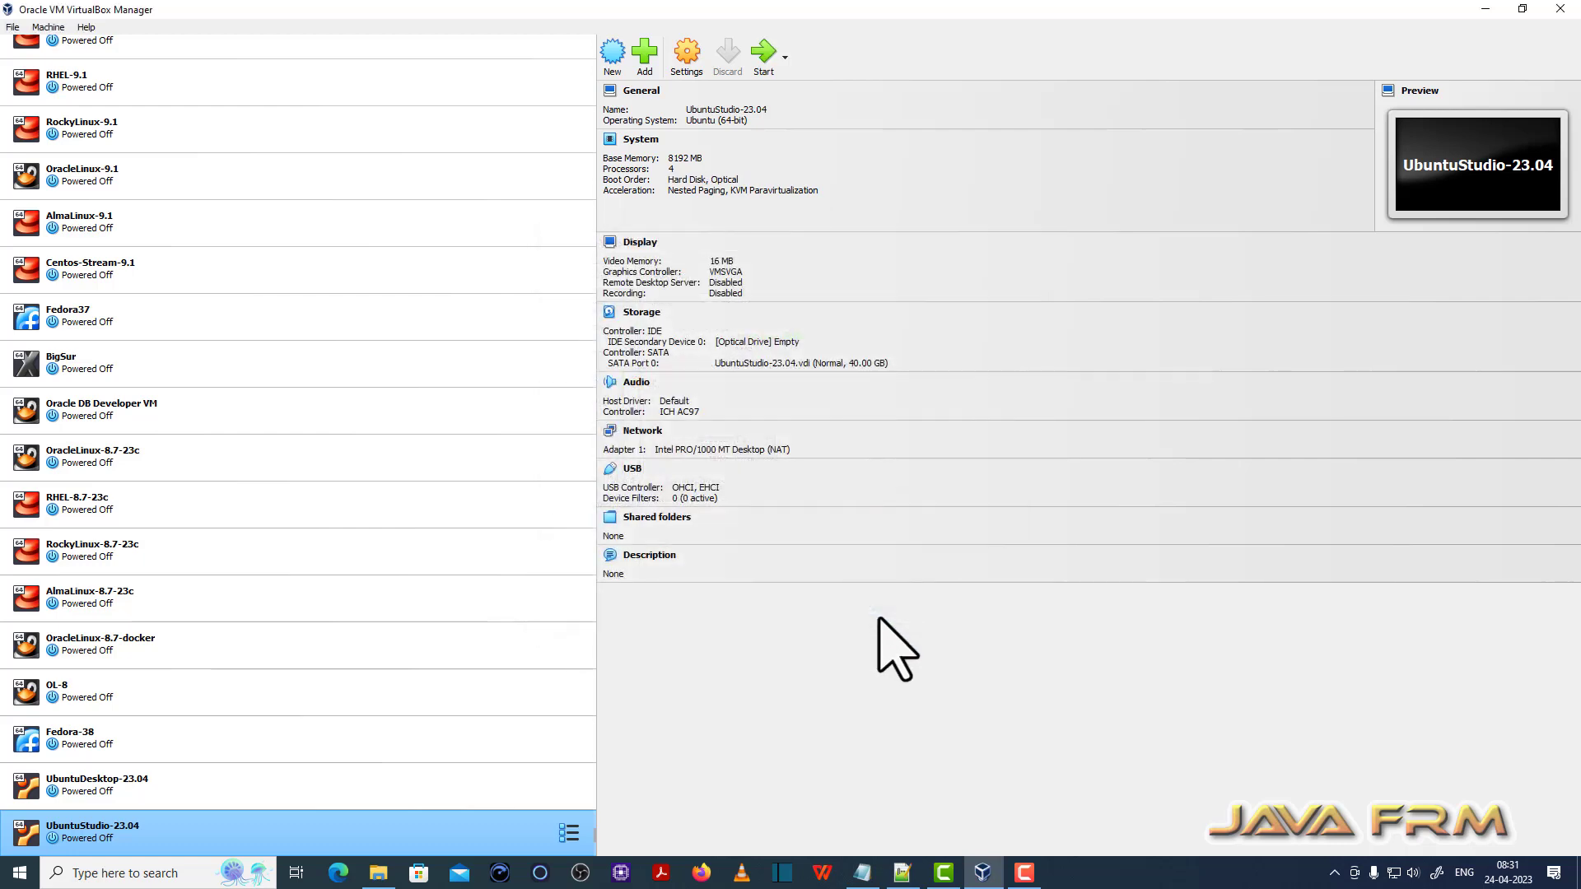
click(762, 59)
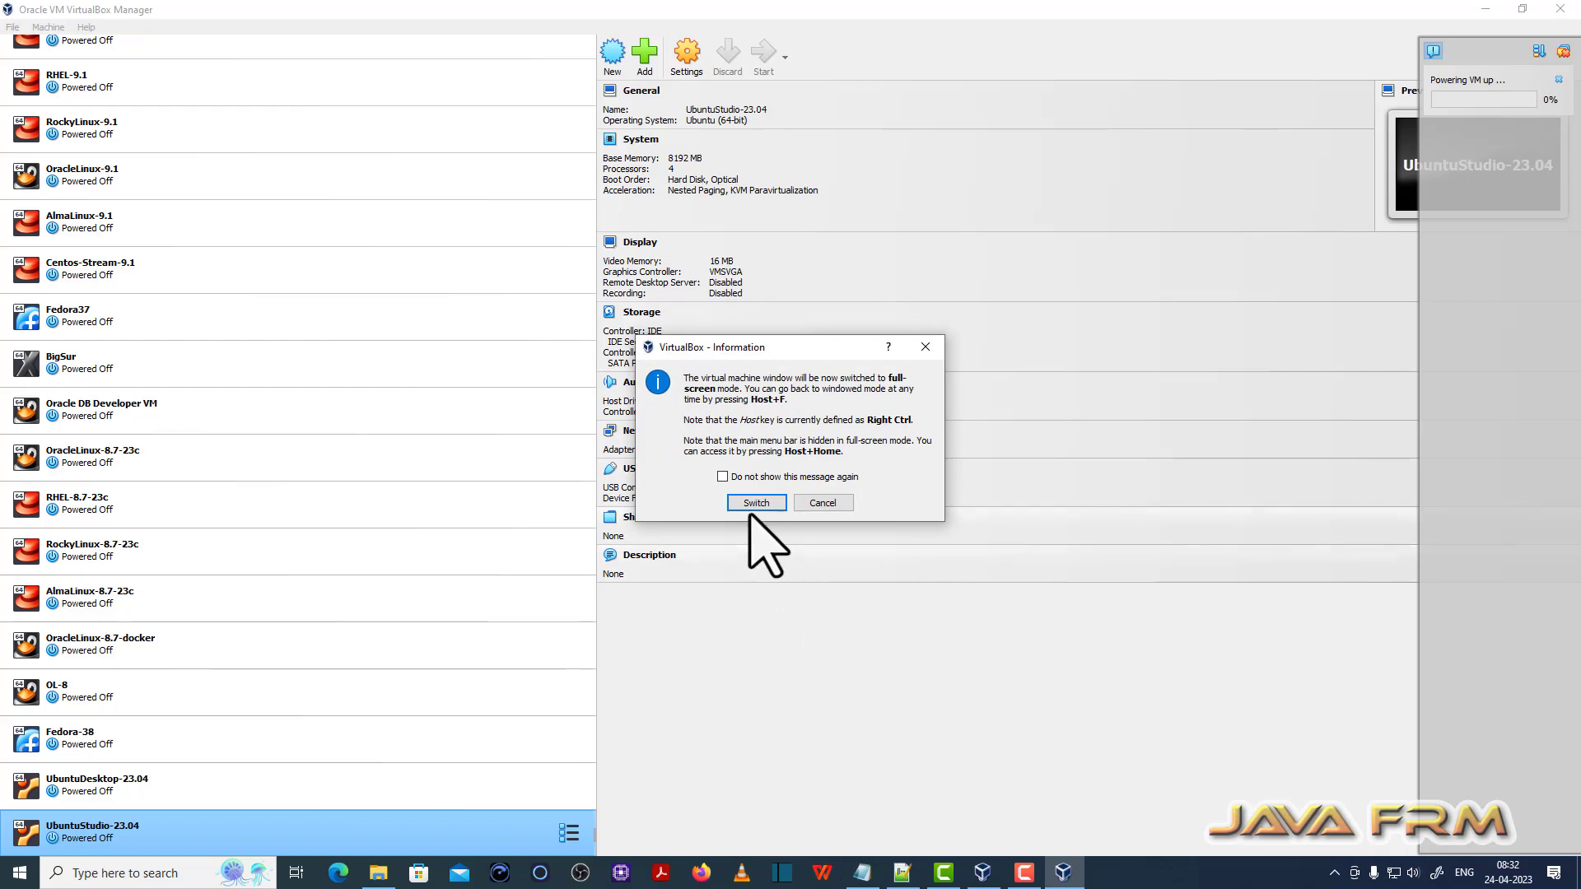
Step: Accept full-screen mode and maximize the Konsole terminal in the installed system
click(751, 500)
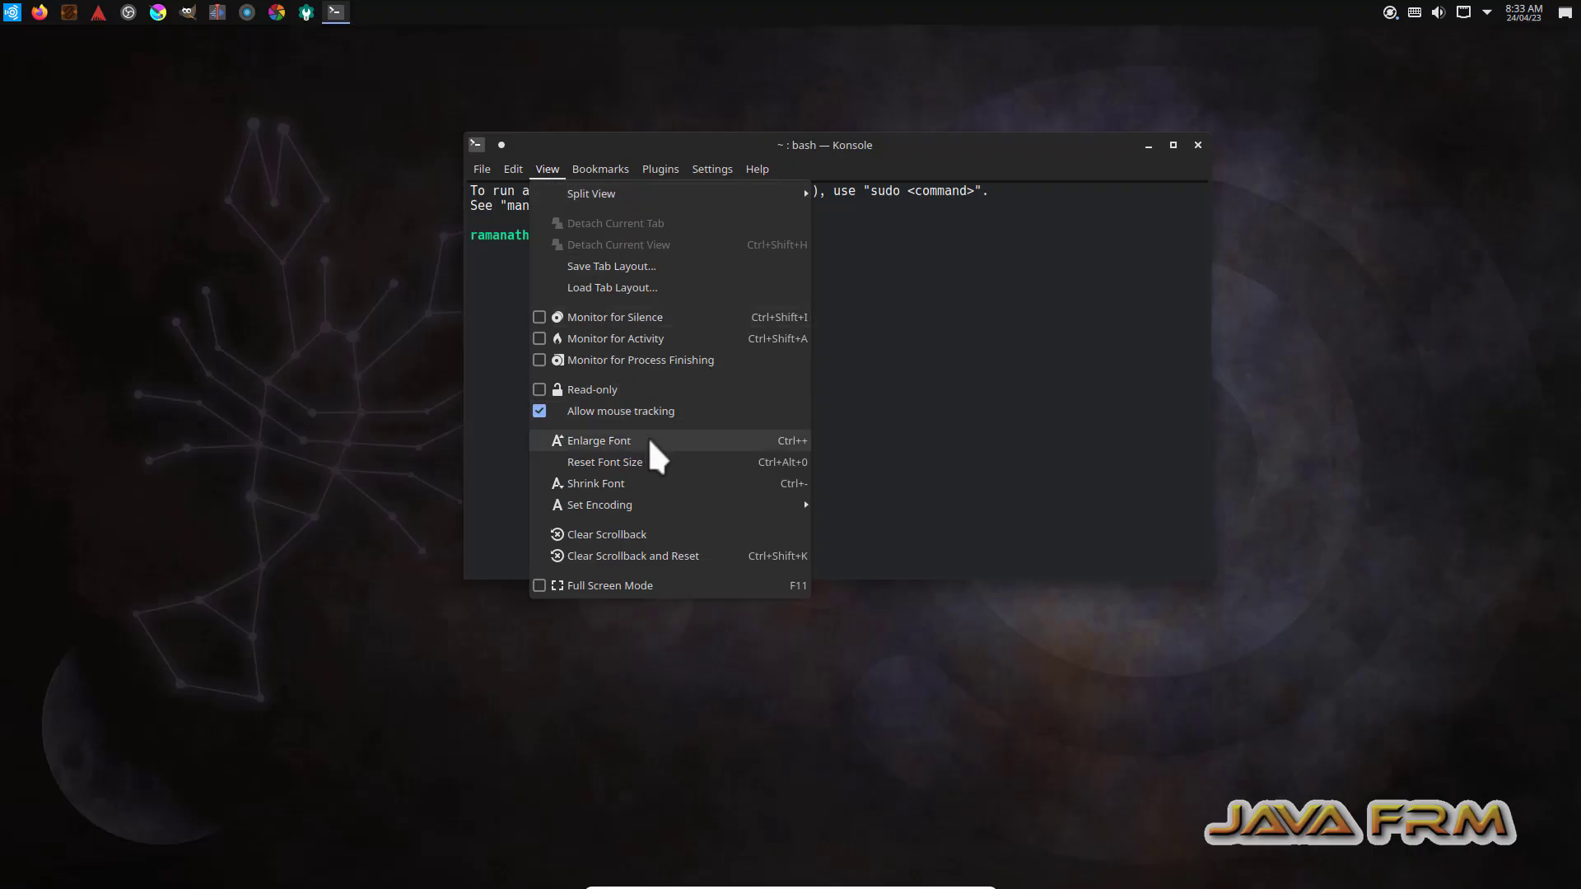
click(647, 436)
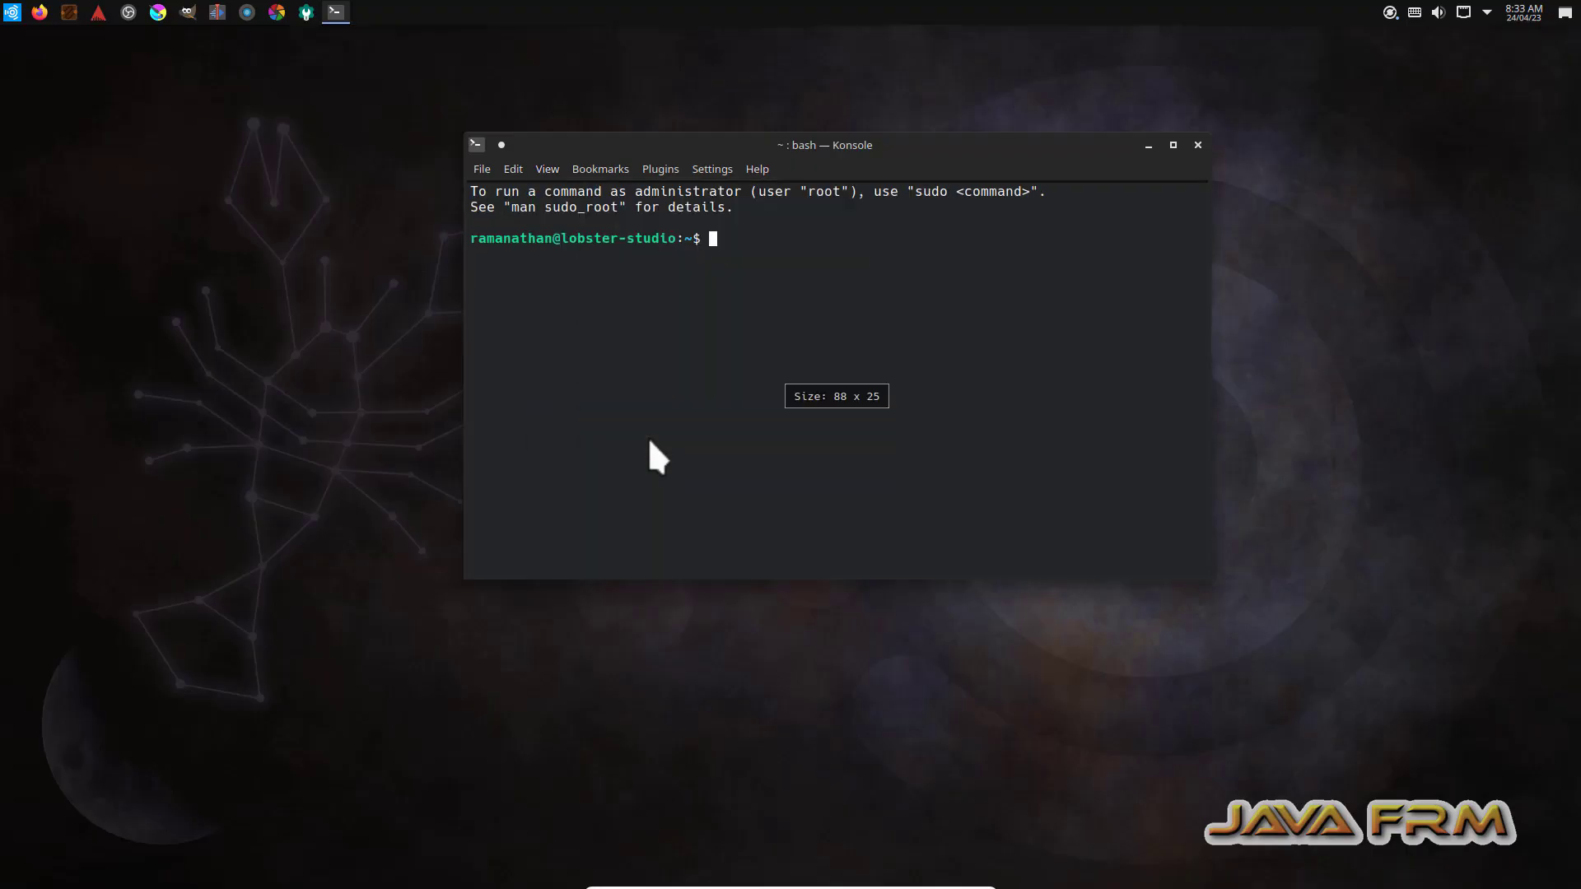
double_click(898, 149)
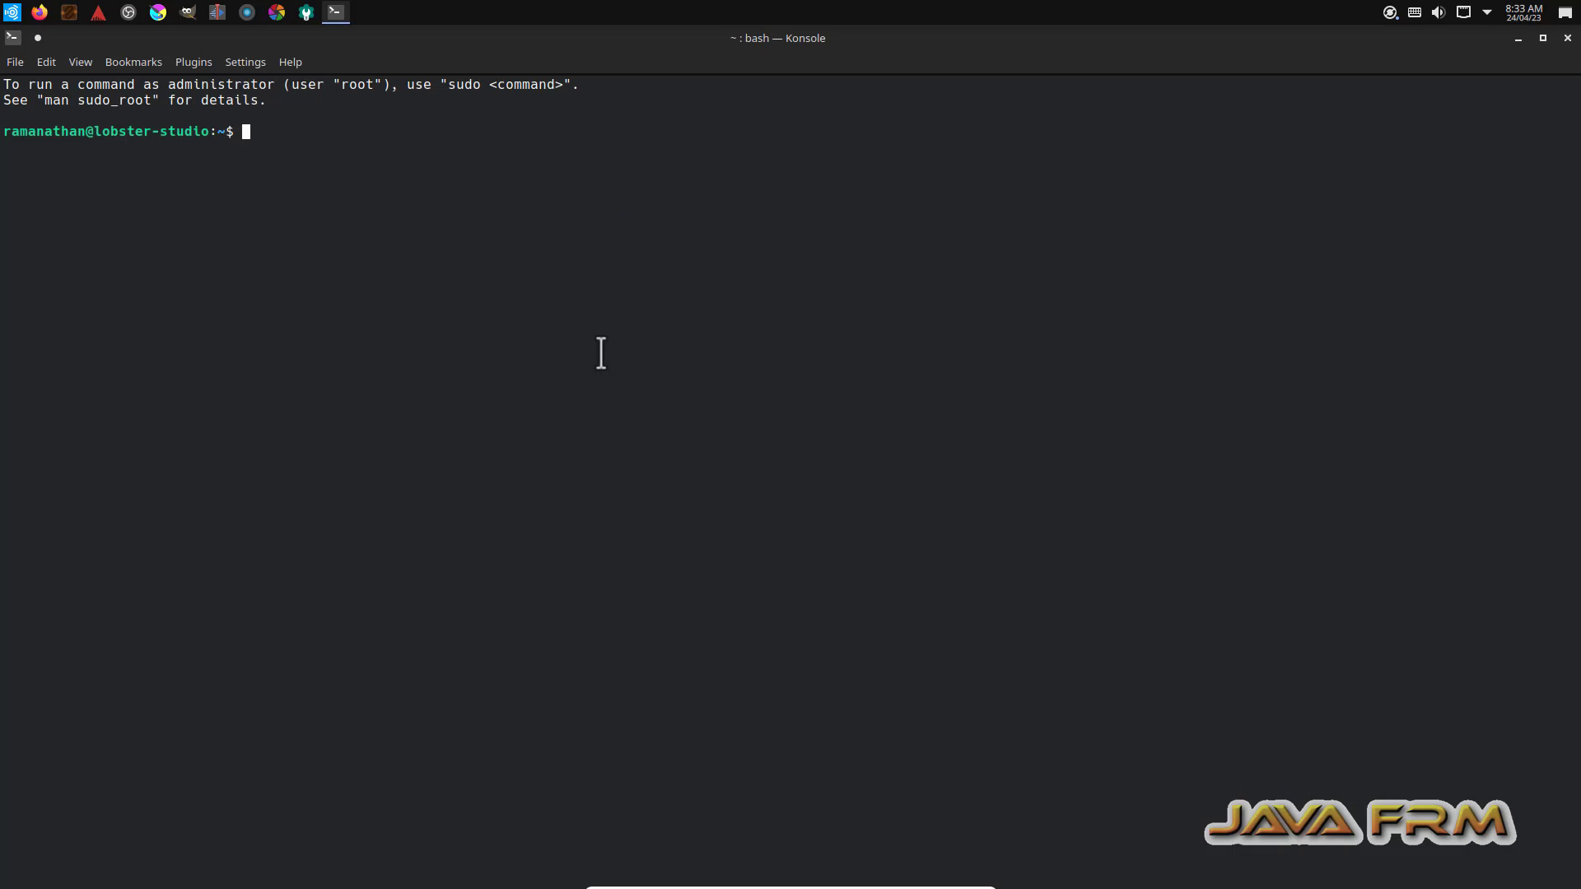
Step: Become root with sudo su and refresh package lists with apt update
text(sudo su)
key(Return)
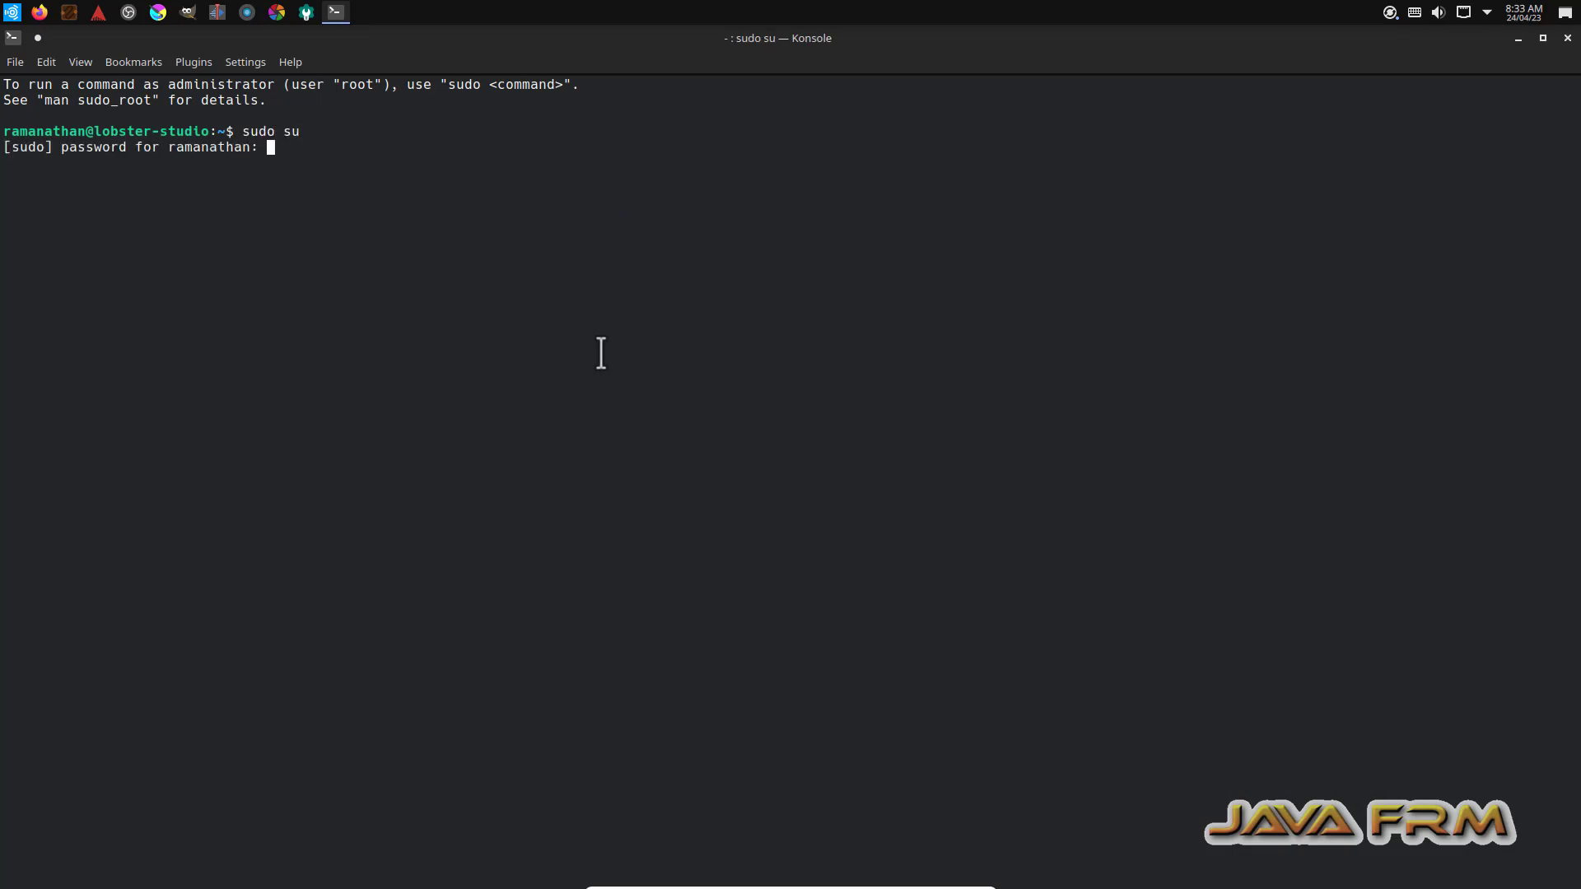
key(Return)
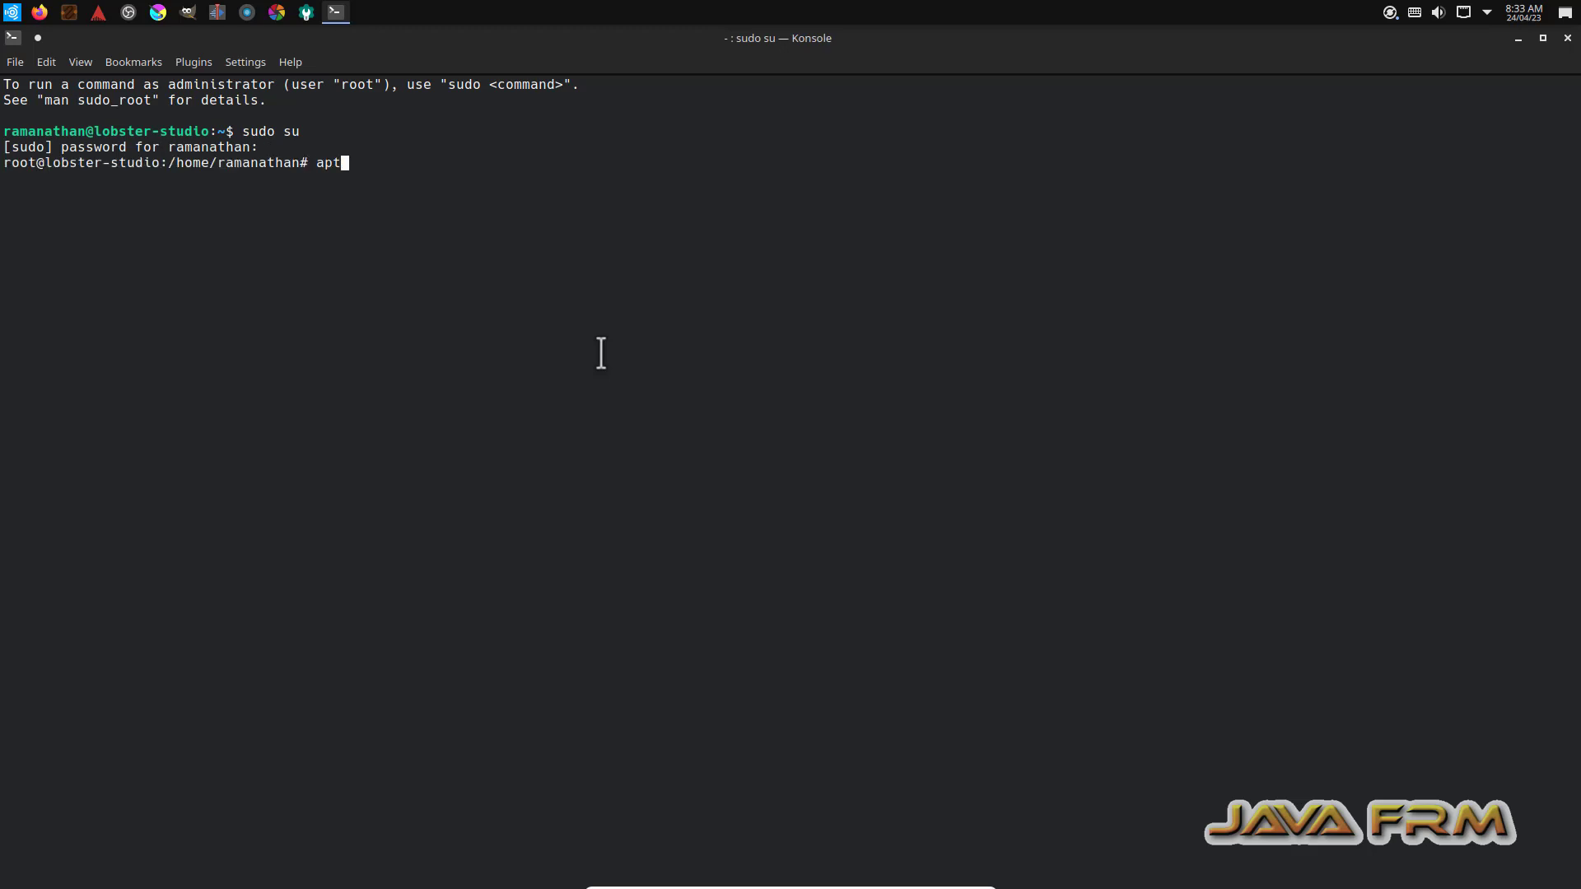
text(apt update)
key(Return)
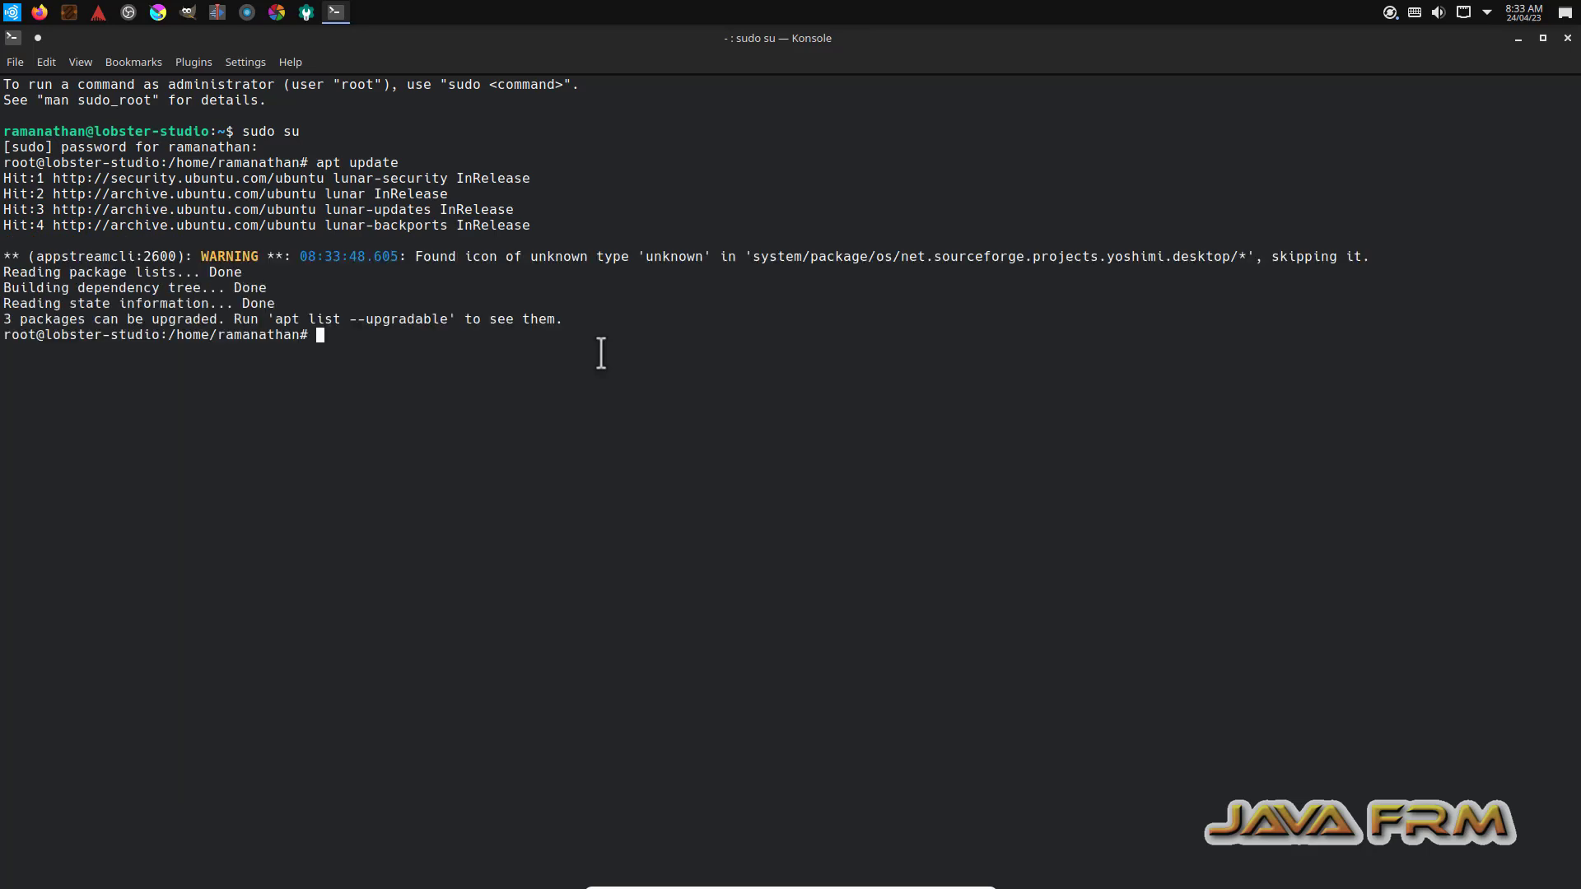
Step: Run apt install -y build-essential linux-headers-$(uname -r), confirming both are already newest
key(Return)
key(Return)
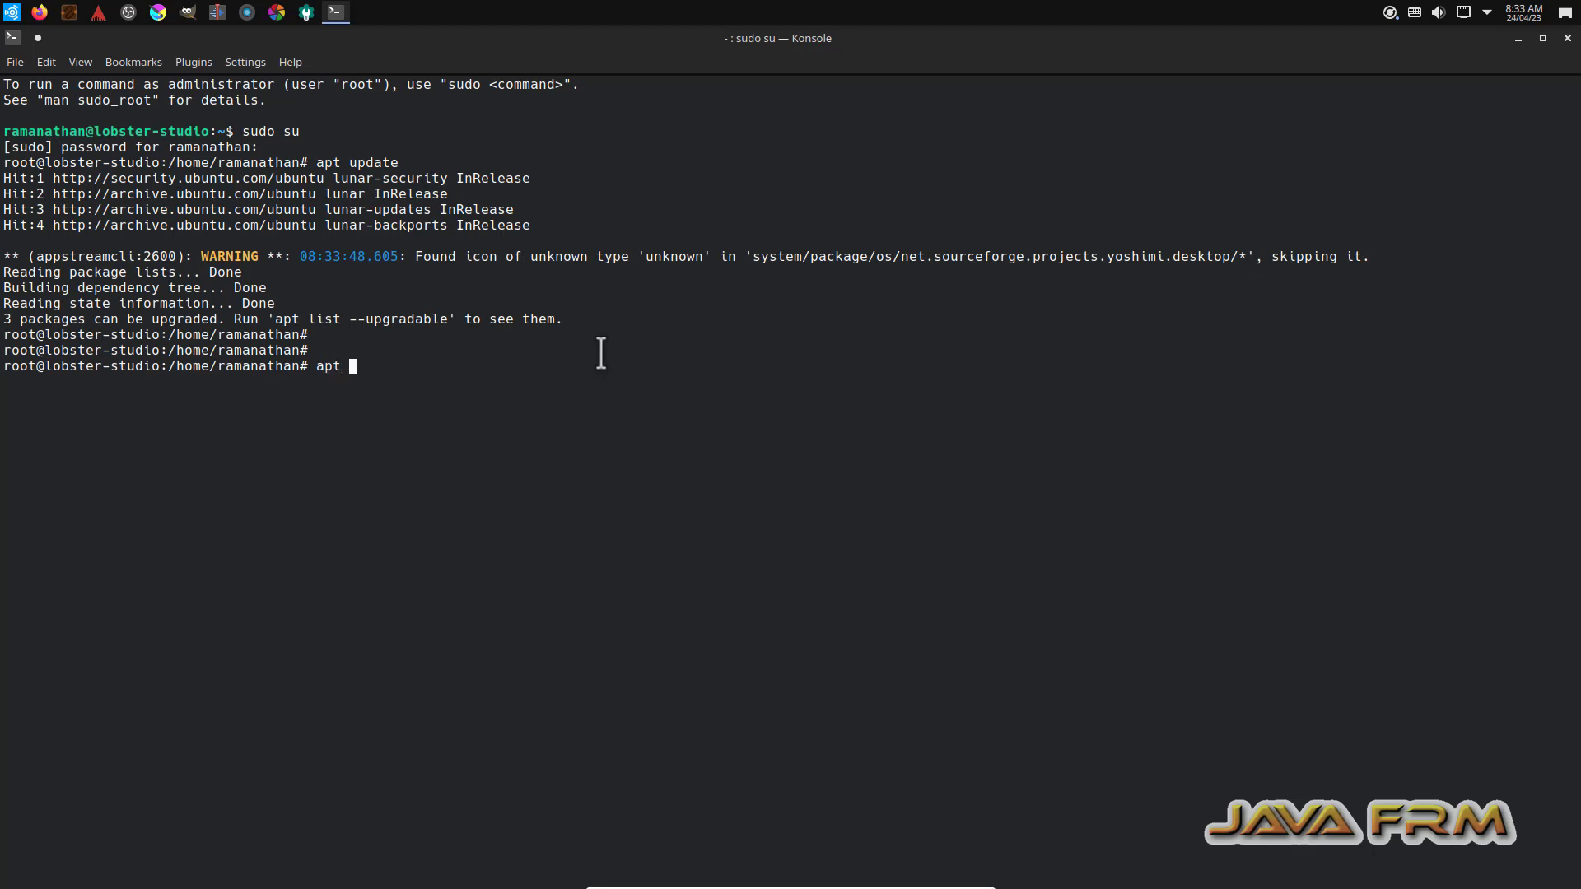
text(apt install -y build-essential linux-headers-$(uname -r))
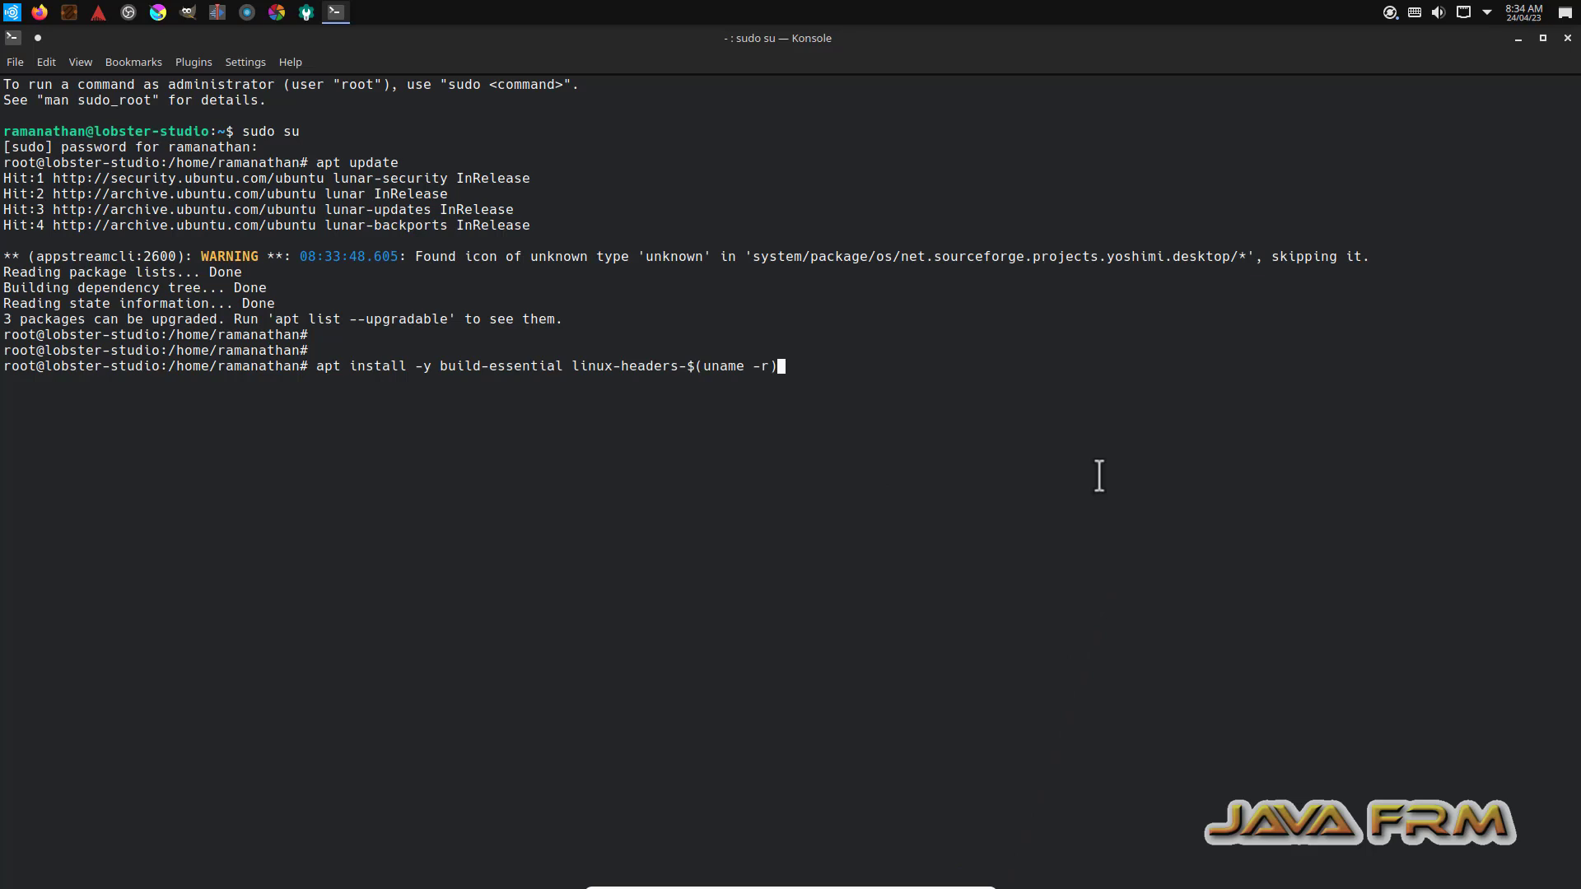
key(Return)
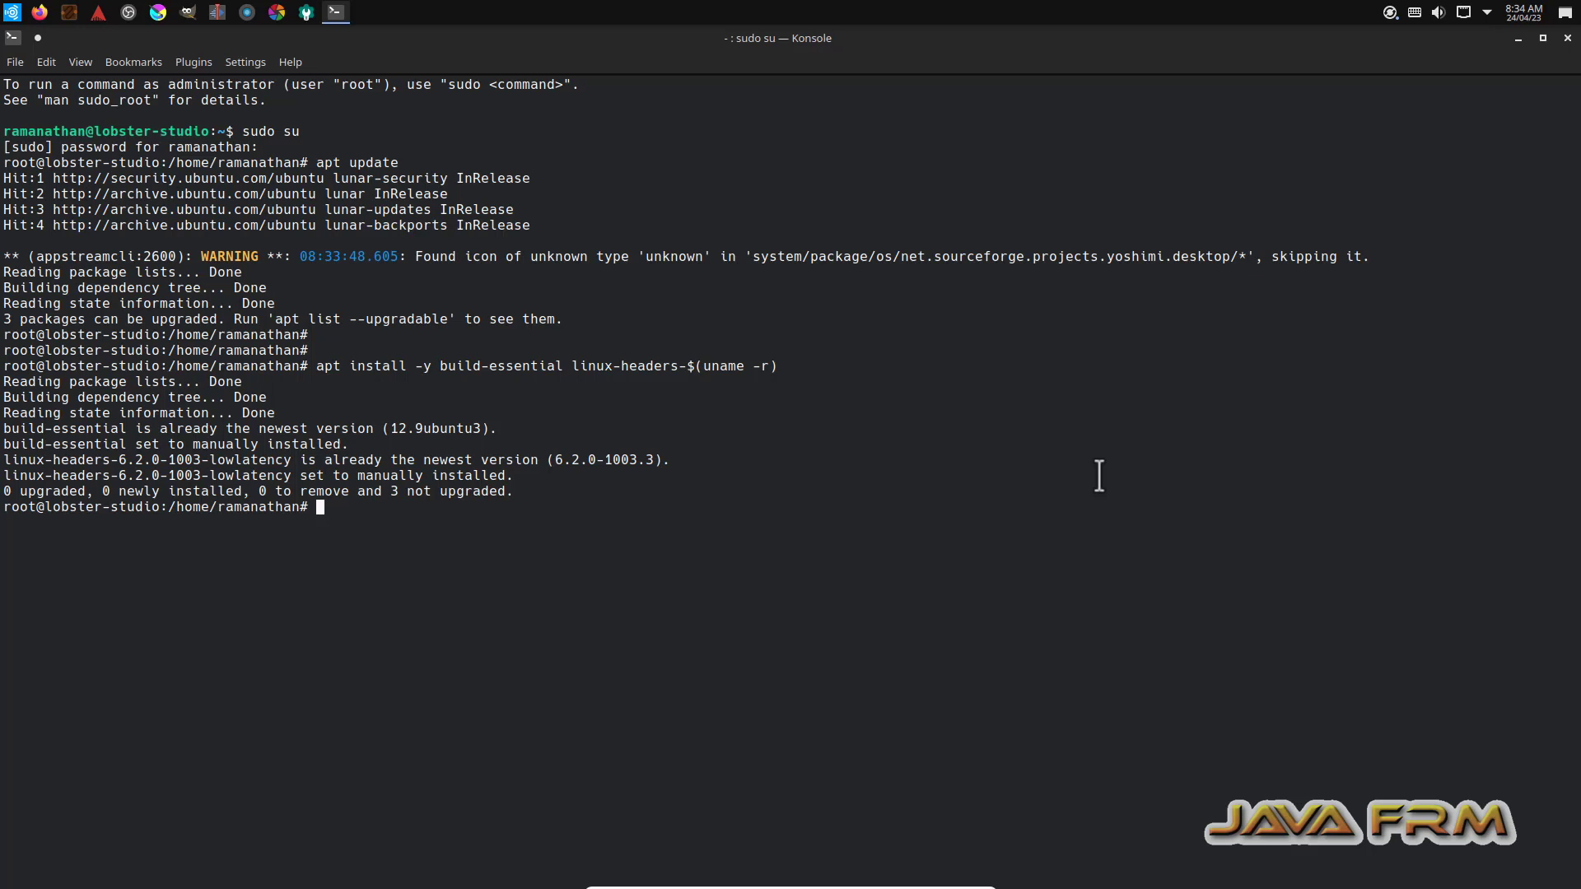
drag(3, 444, 555, 478)
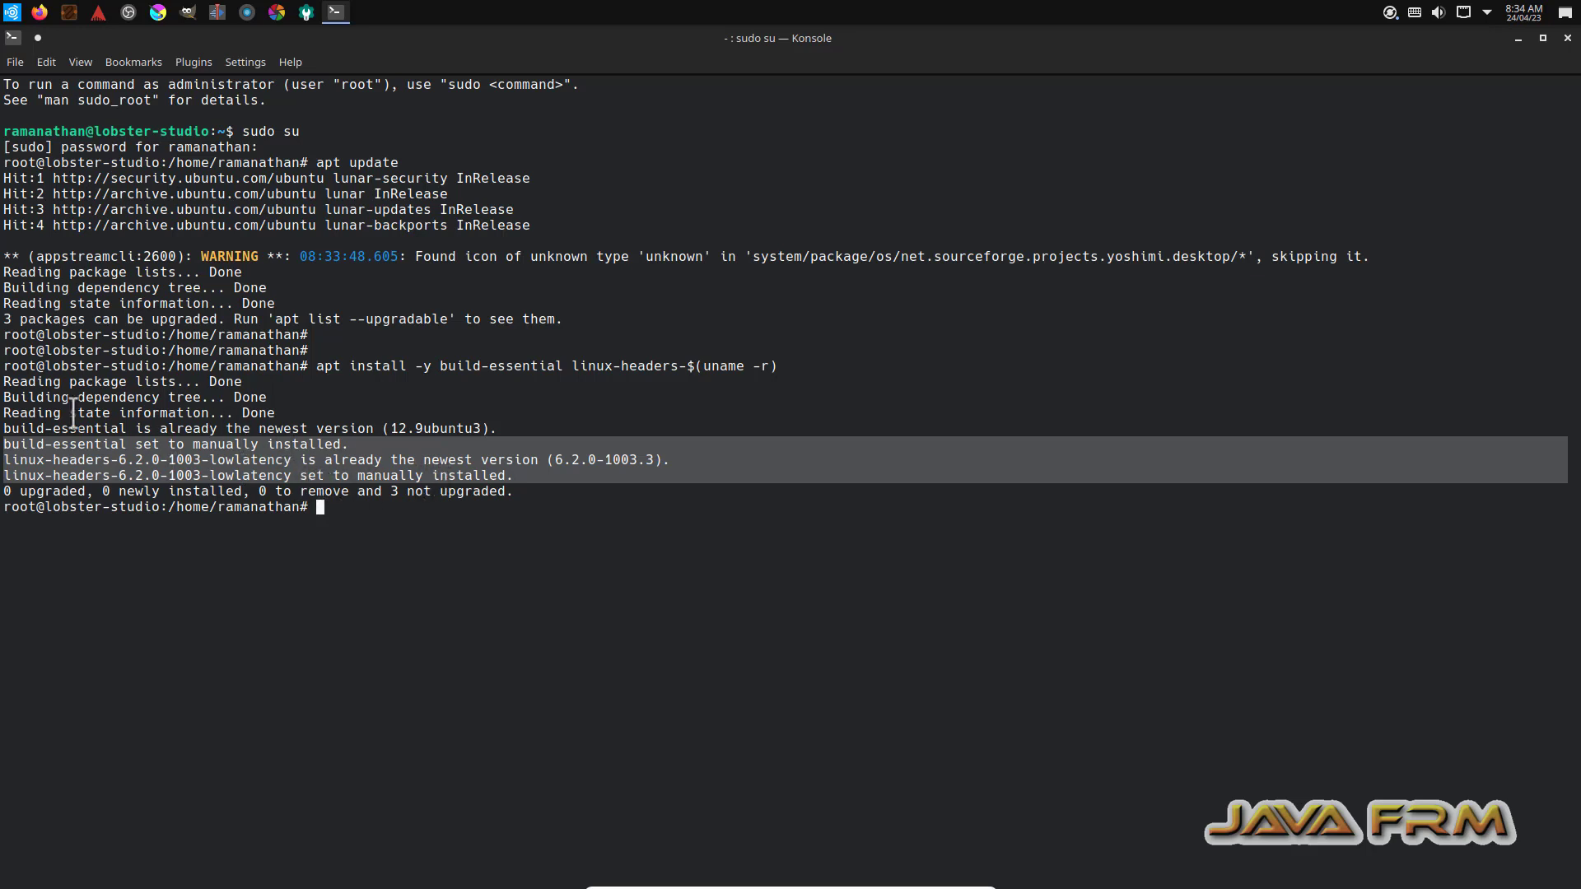
drag(3, 413, 545, 428)
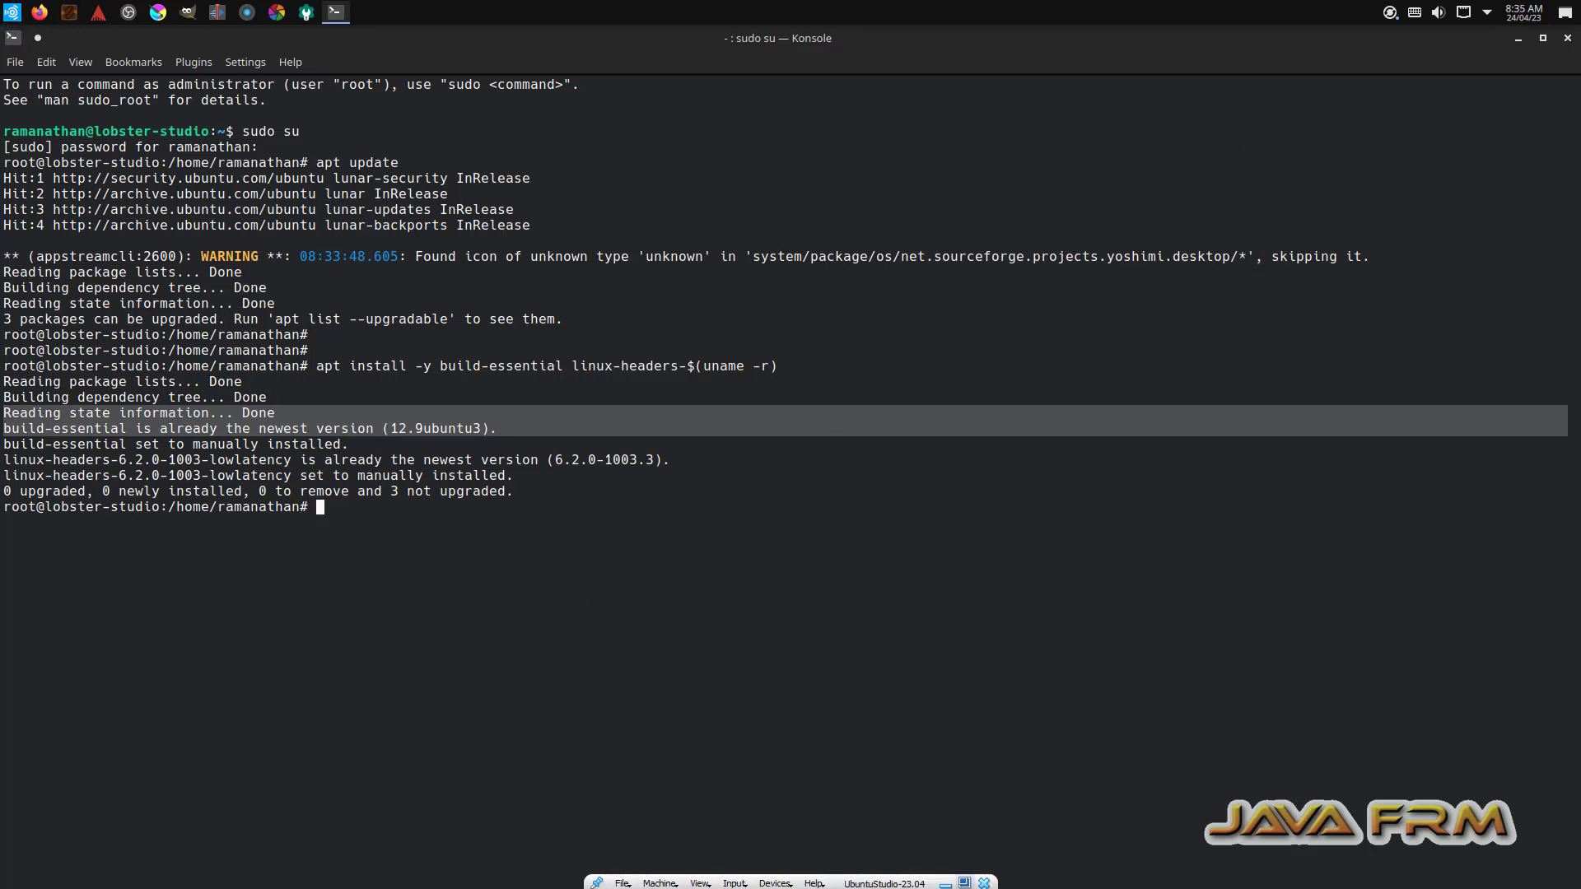
Step: Return the VM to windowed mode and insert the Guest Additions CD image
click(964, 880)
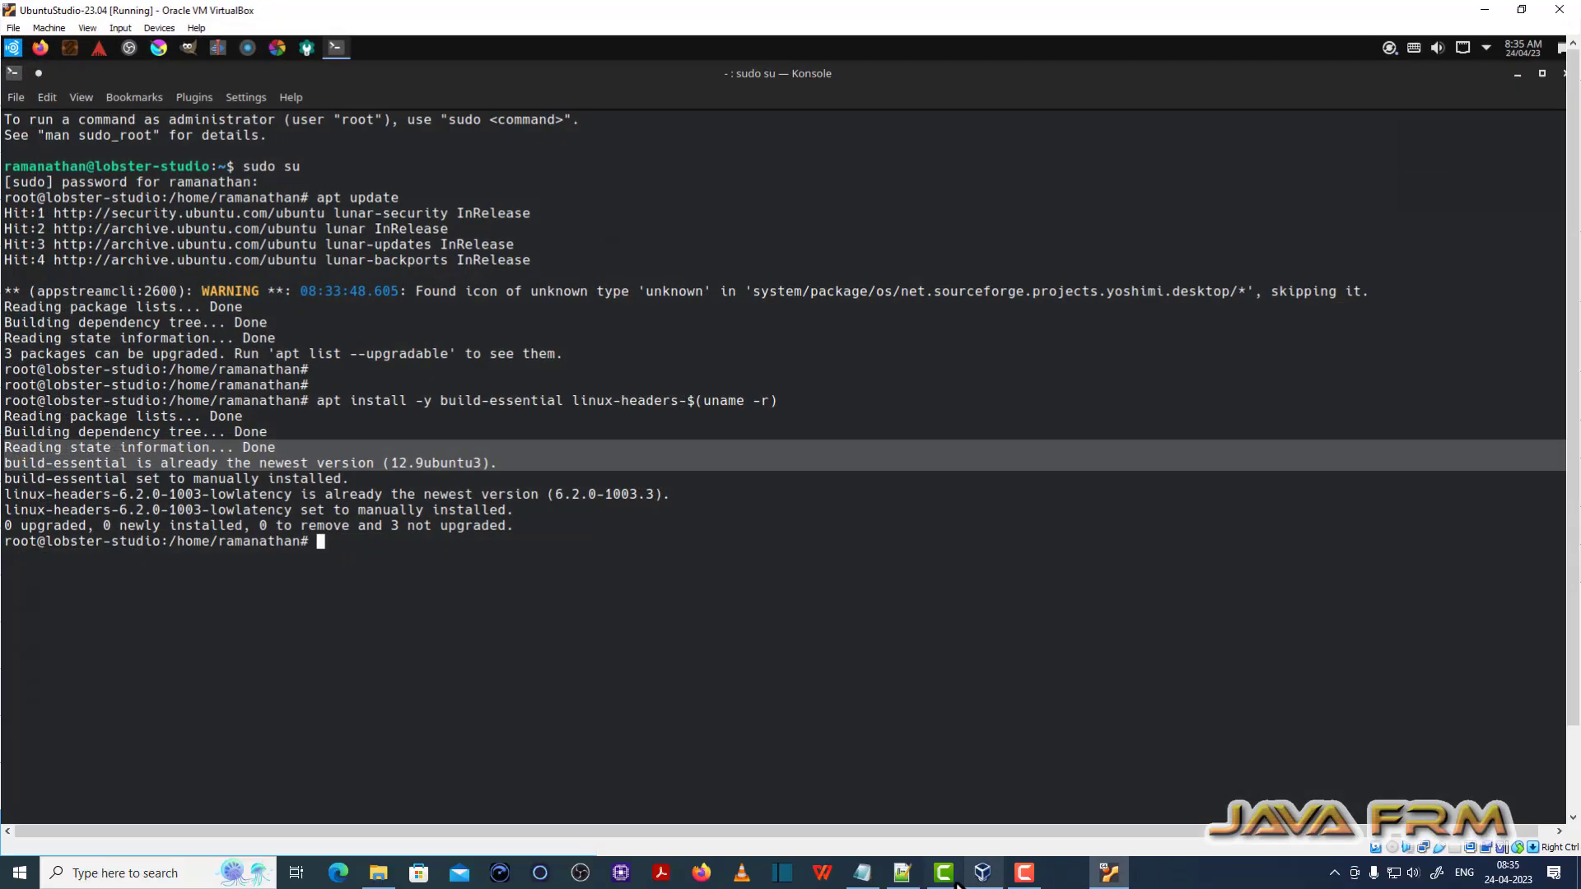
click(160, 27)
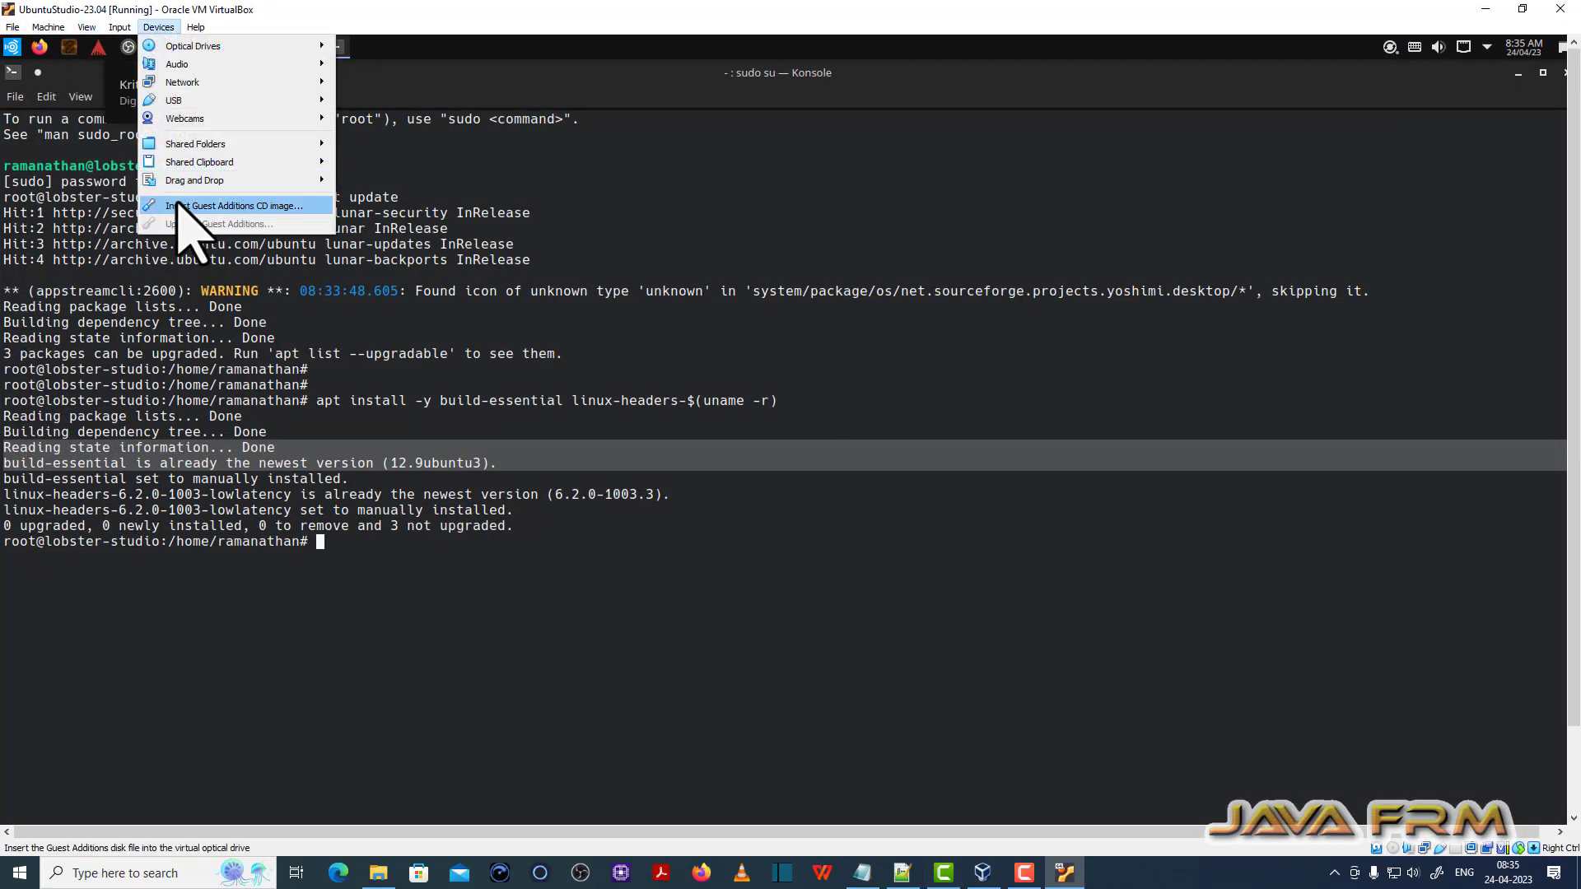
click(249, 208)
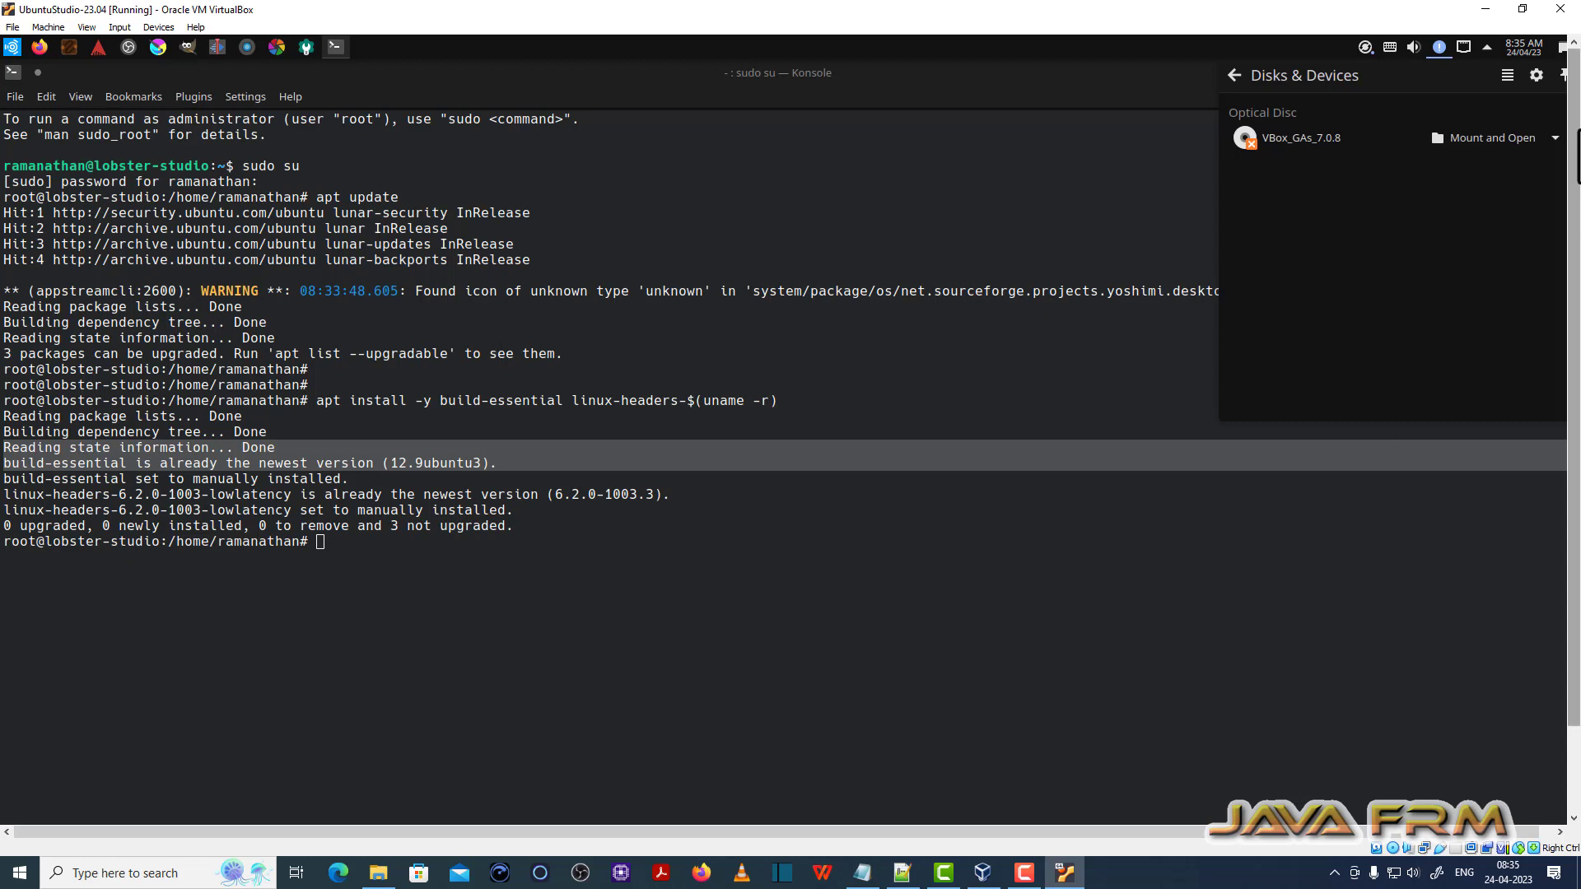
Step: Mount and open VBox_GAs_7.0.8 in Dolphin, then open a terminal in that folder
click(1555, 140)
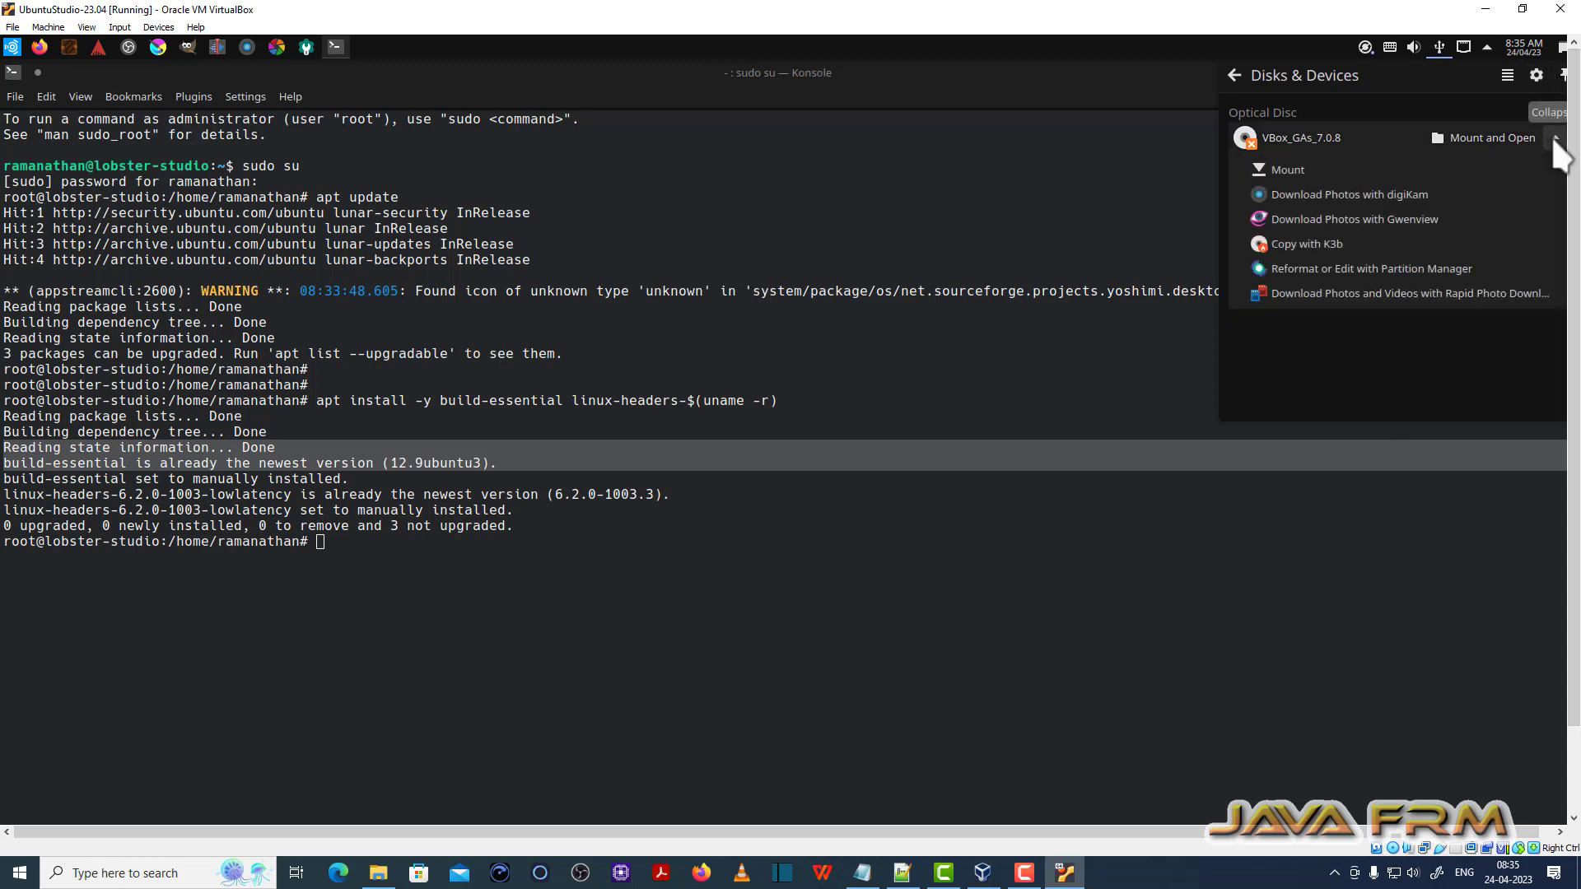
click(1490, 136)
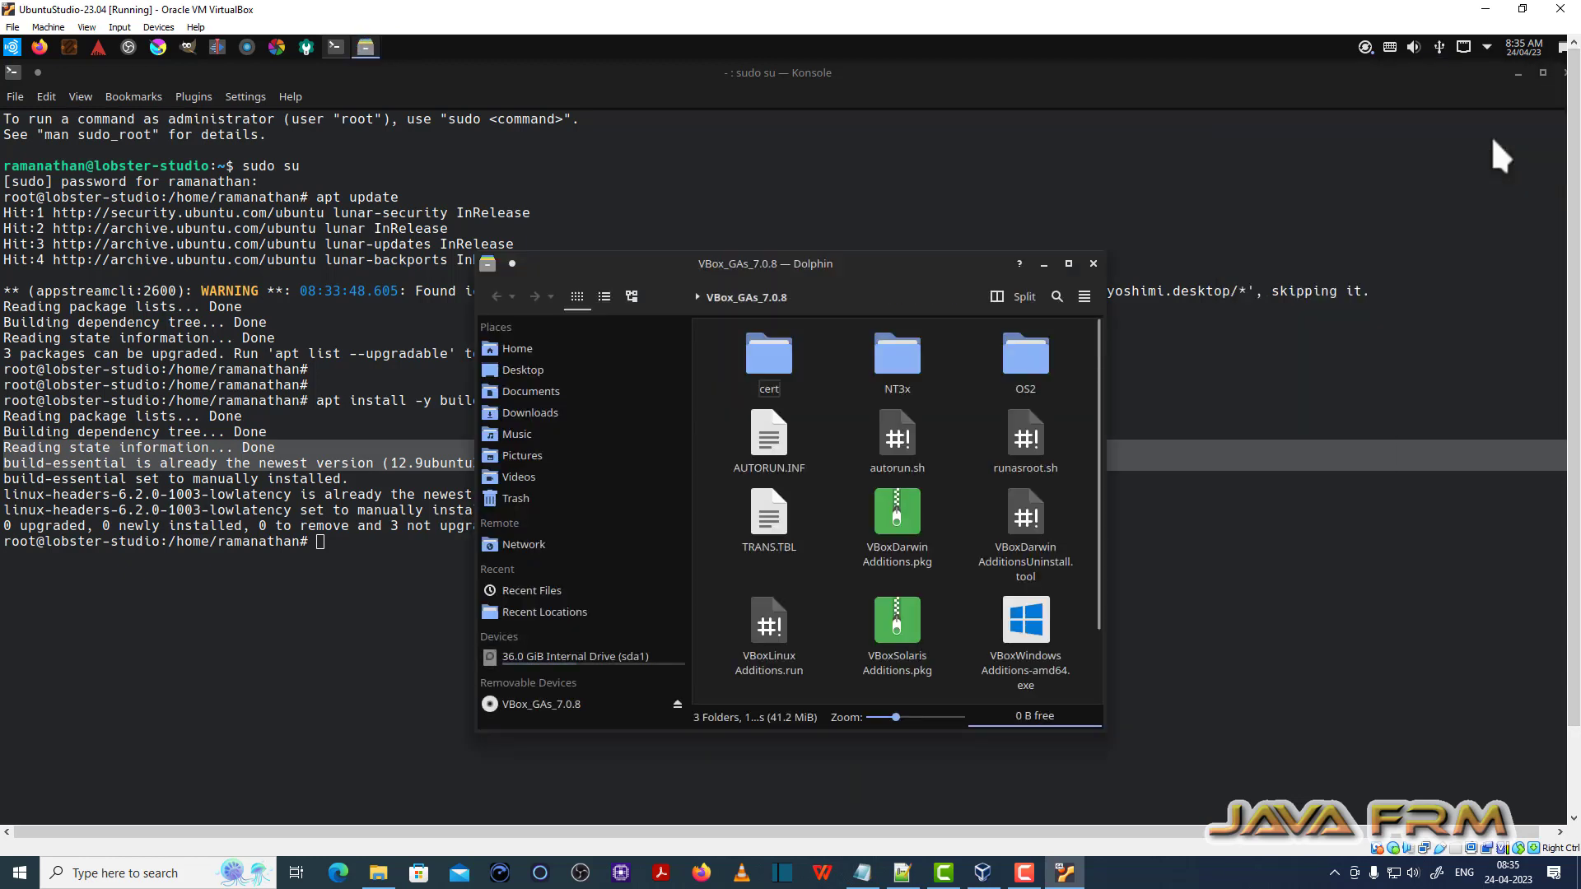
double_click(878, 266)
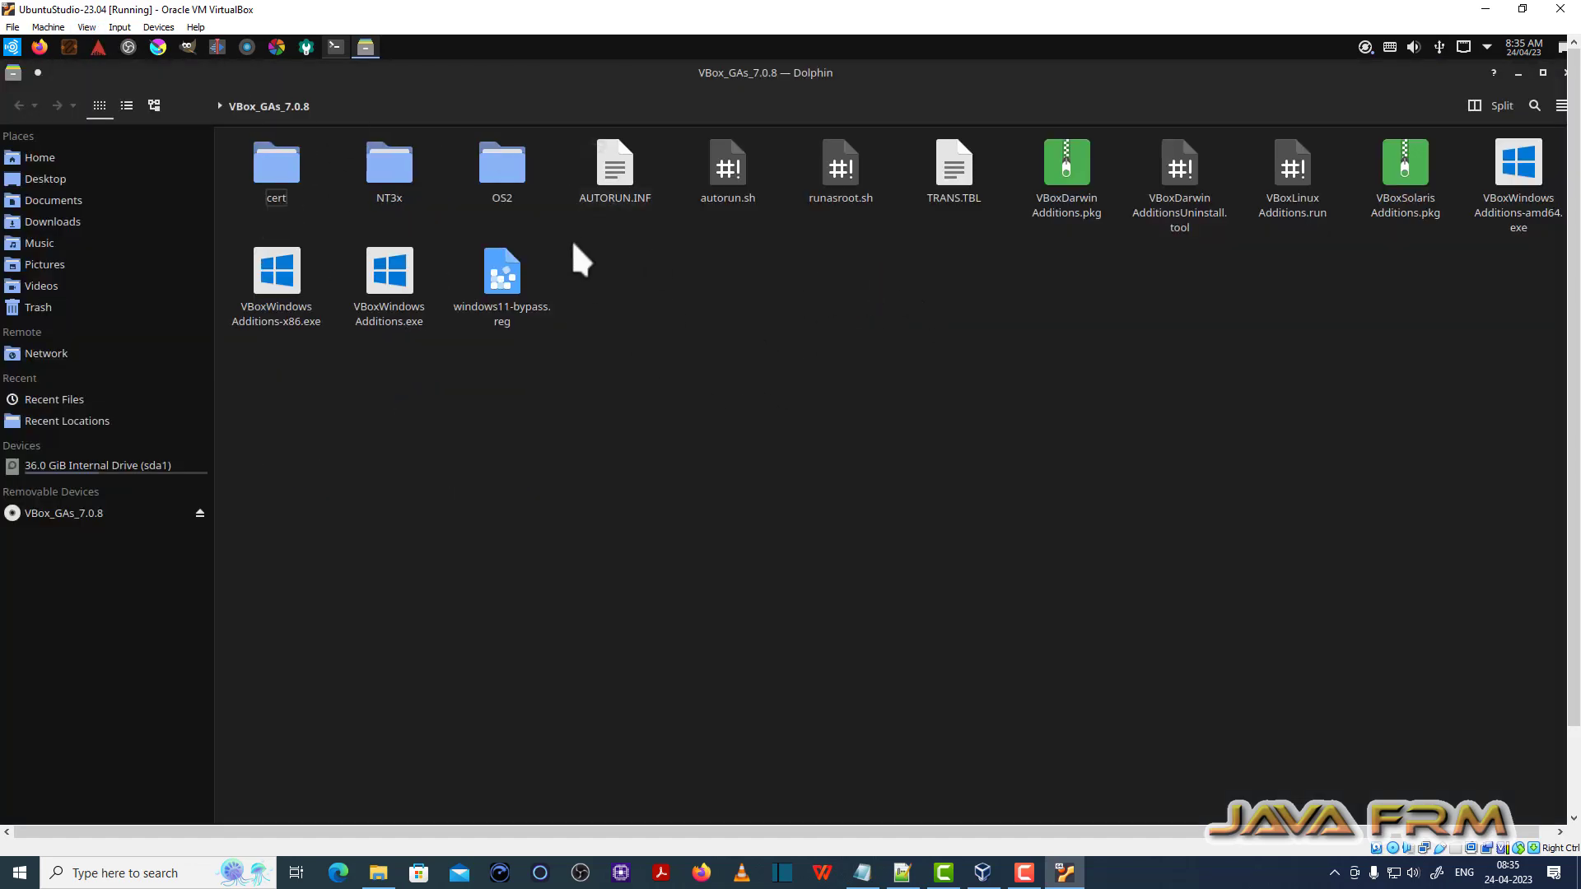
right_click(747, 332)
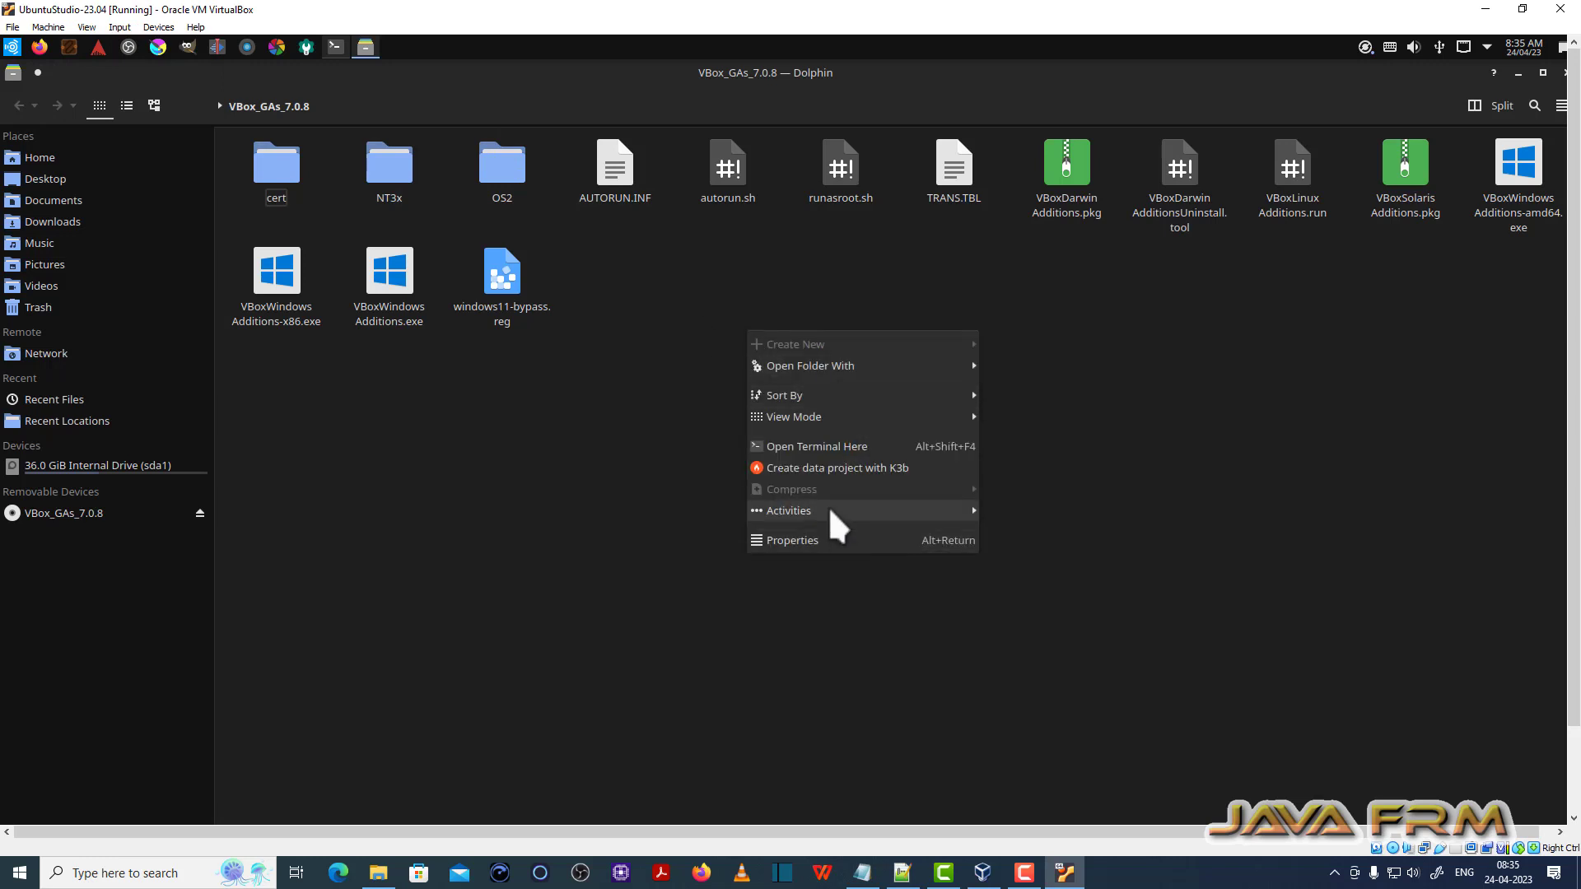
mouse_move(830, 512)
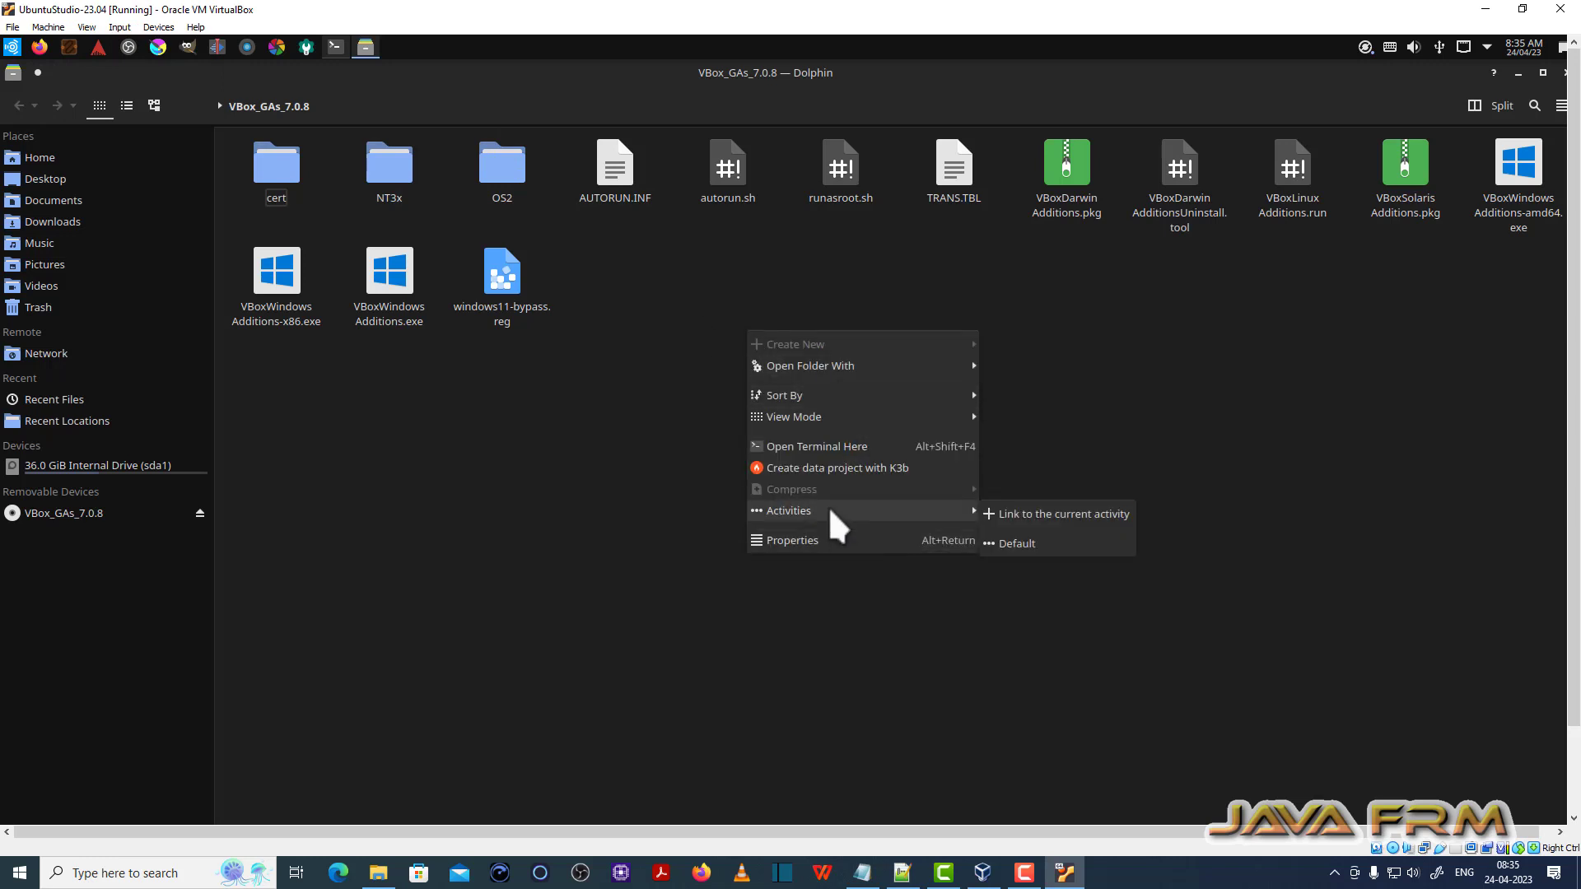
click(859, 445)
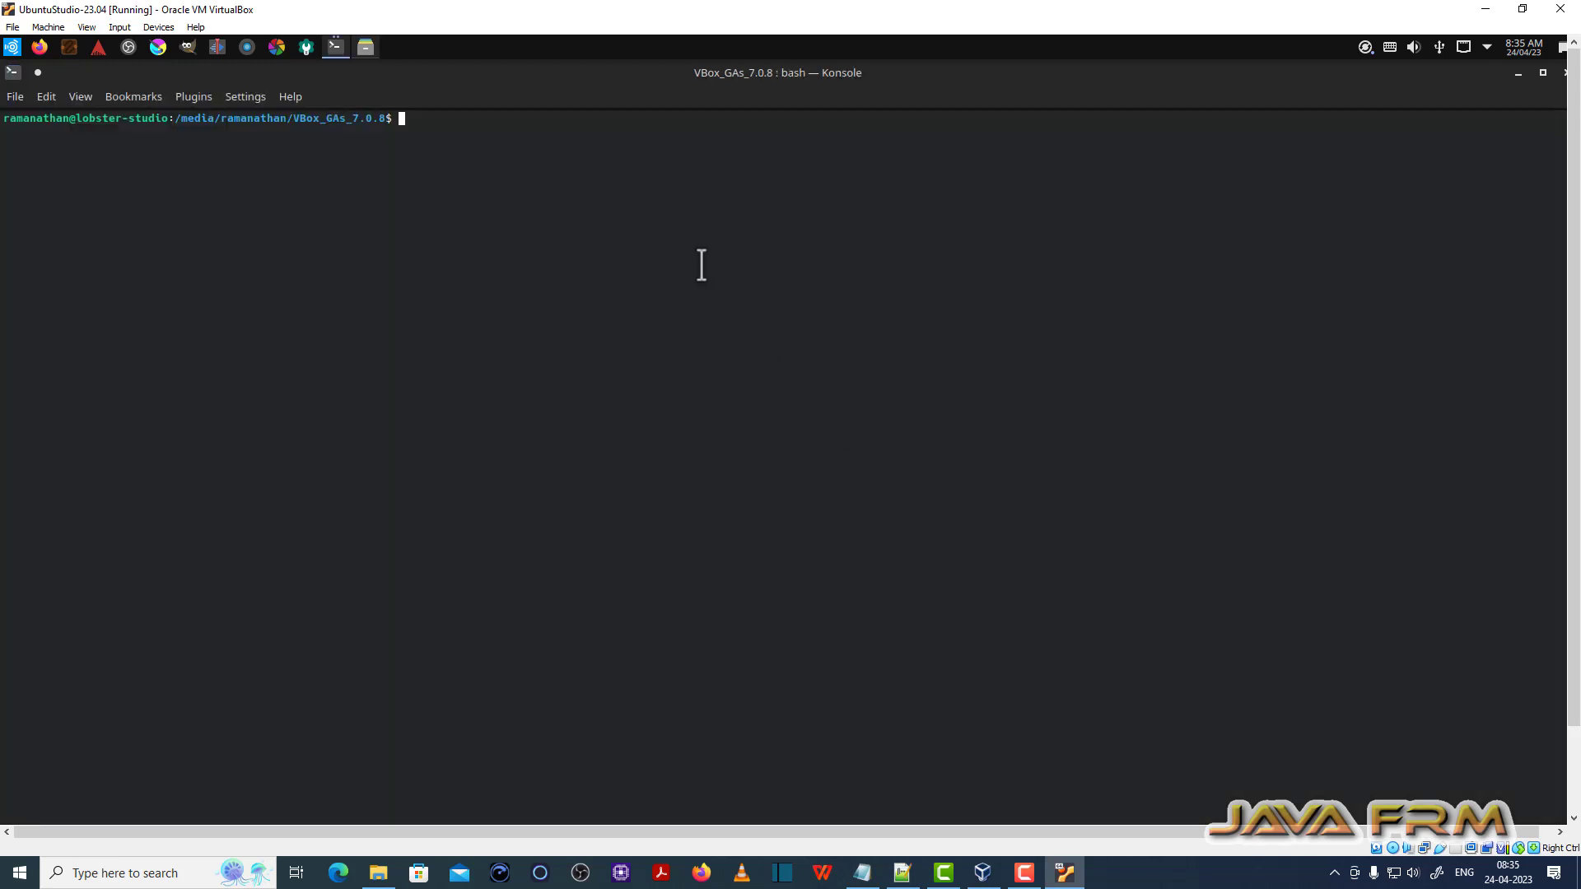
Step: Enlarge the Konsole font, become root with sudo su, and list the disc's files
click(76, 95)
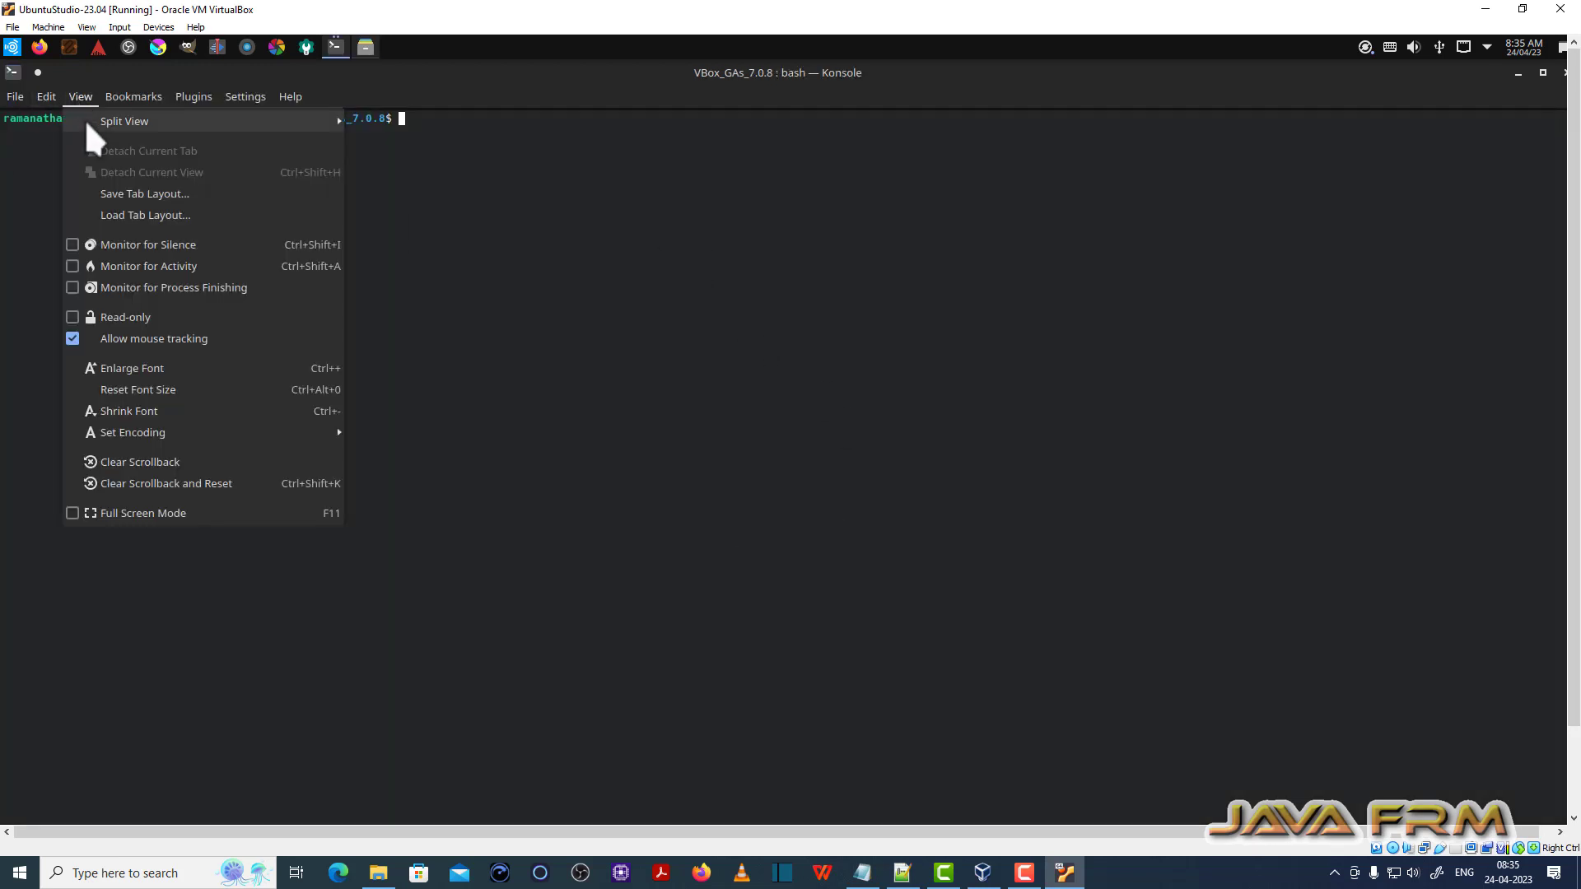
click(172, 369)
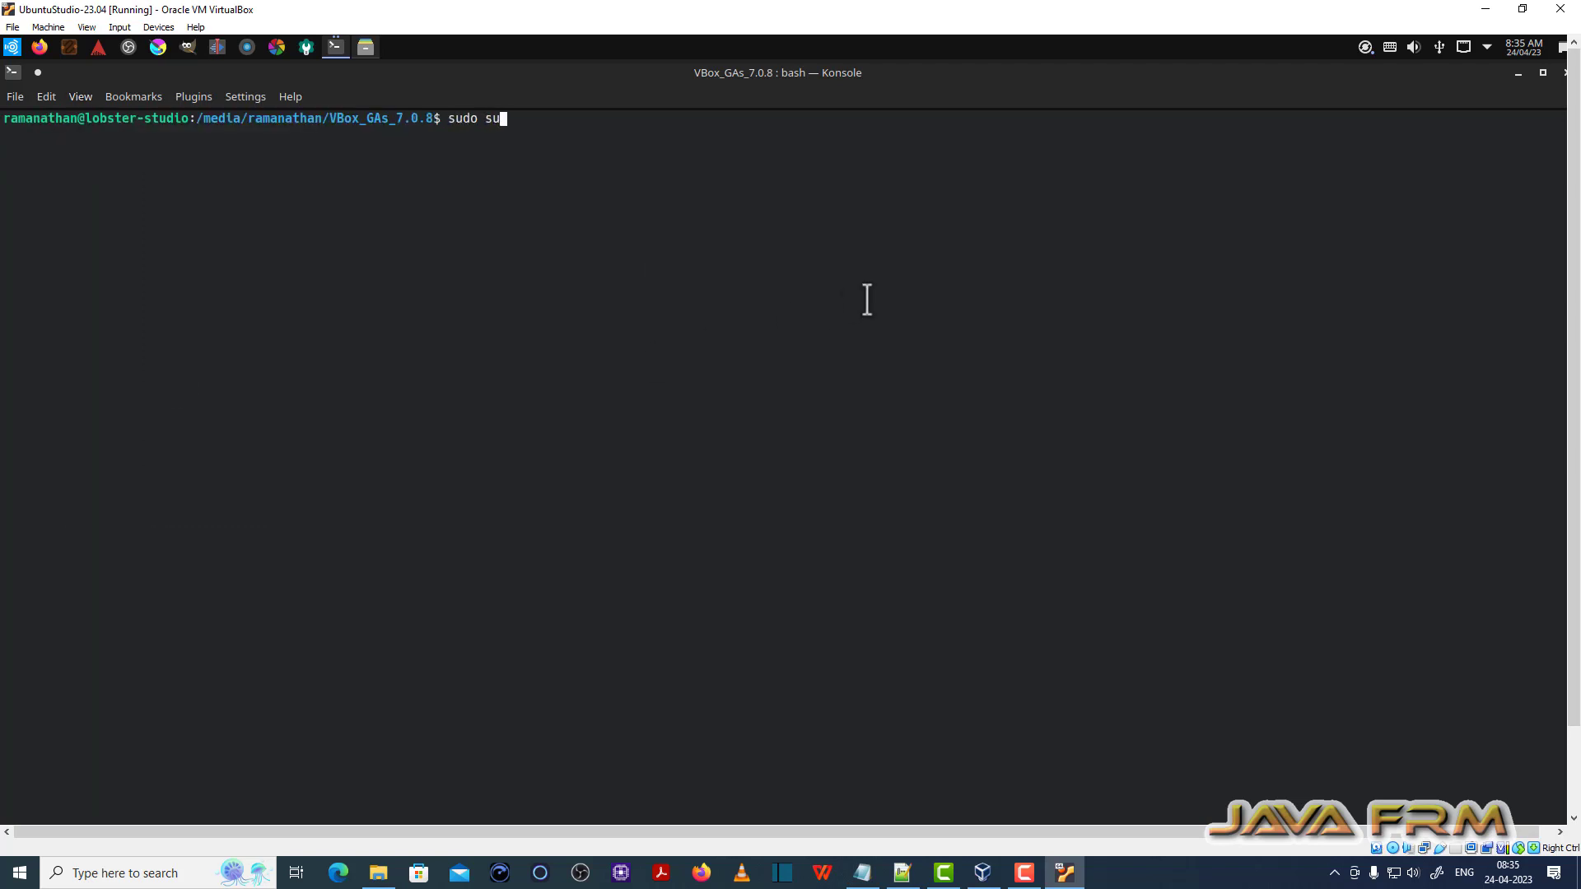
key(Return)
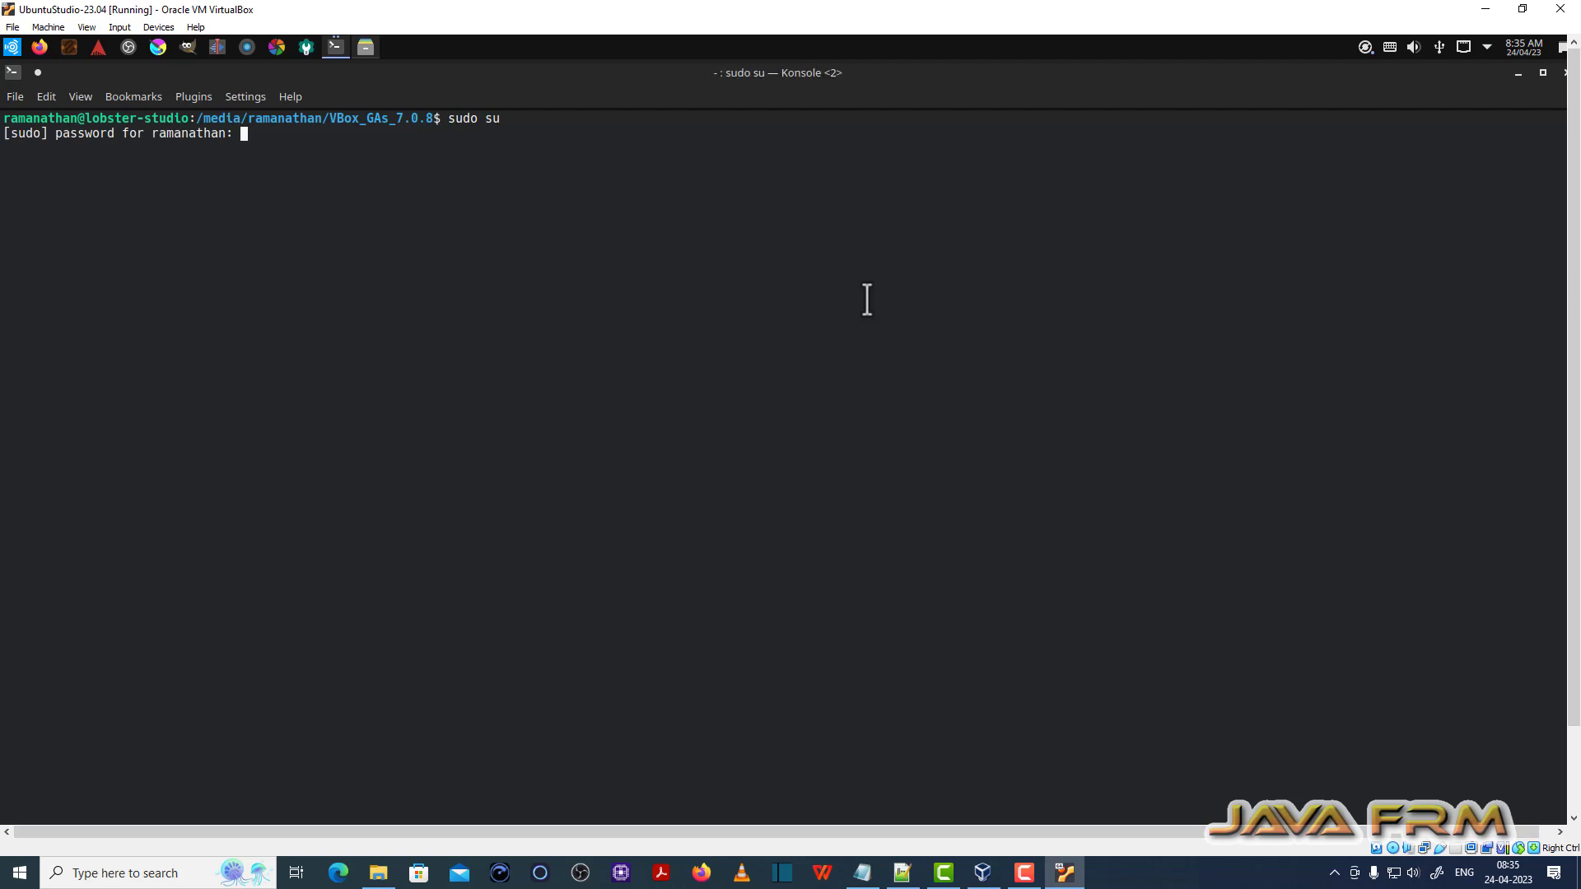
key(Return)
text(ls)
key(Return)
key(Return)
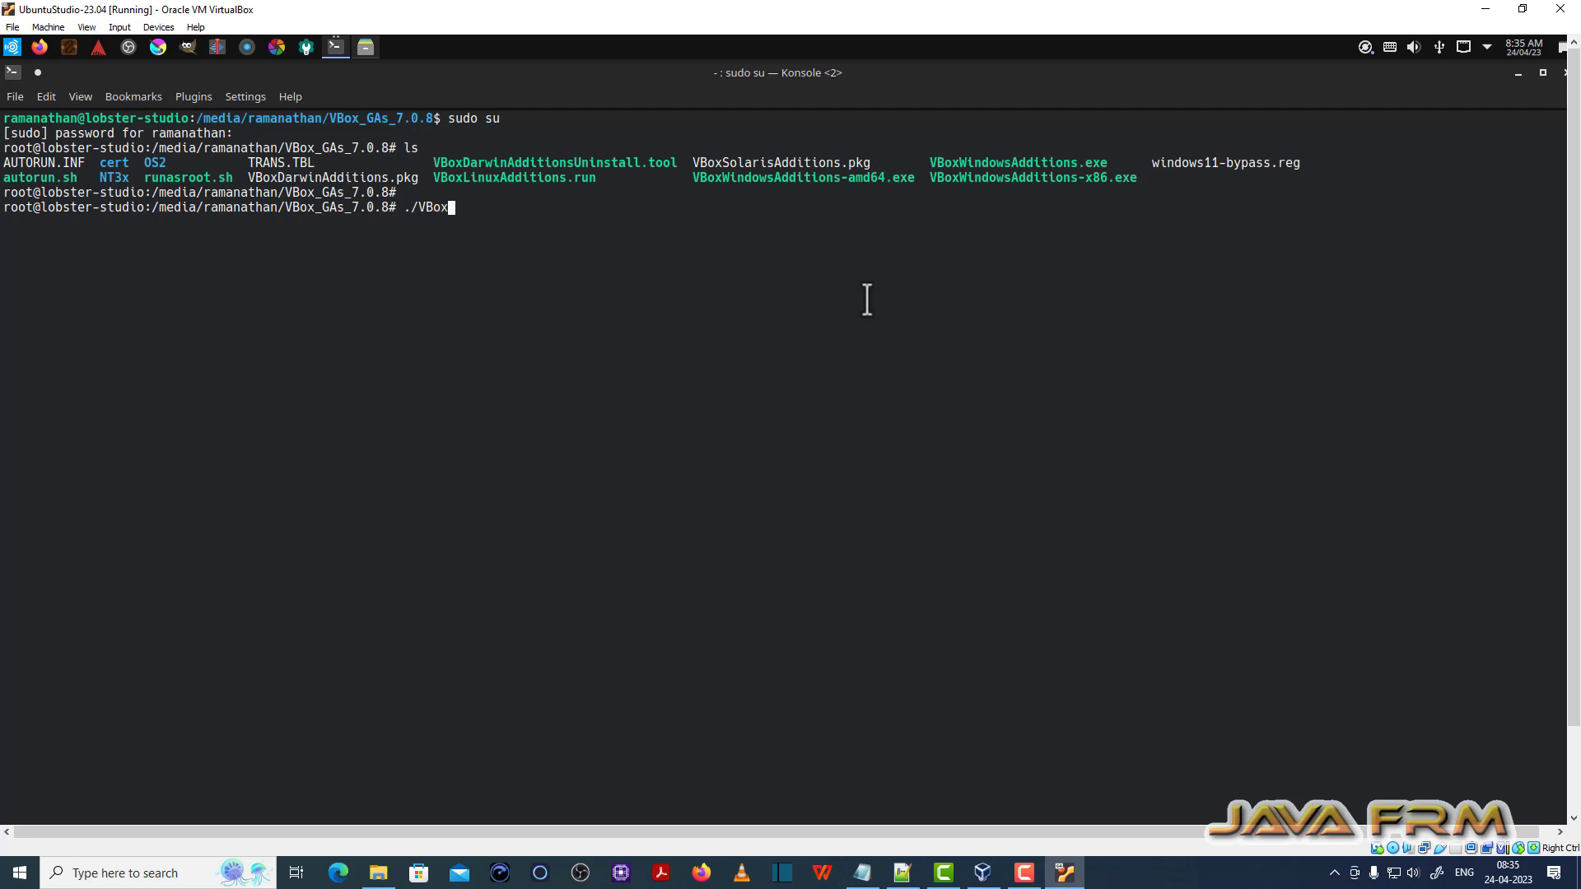
Step: Run ./VBoxLinuxAdditions.run and highlight the installer's closing messages
text(./VBoxLi)
key(Tab)
key(Return)
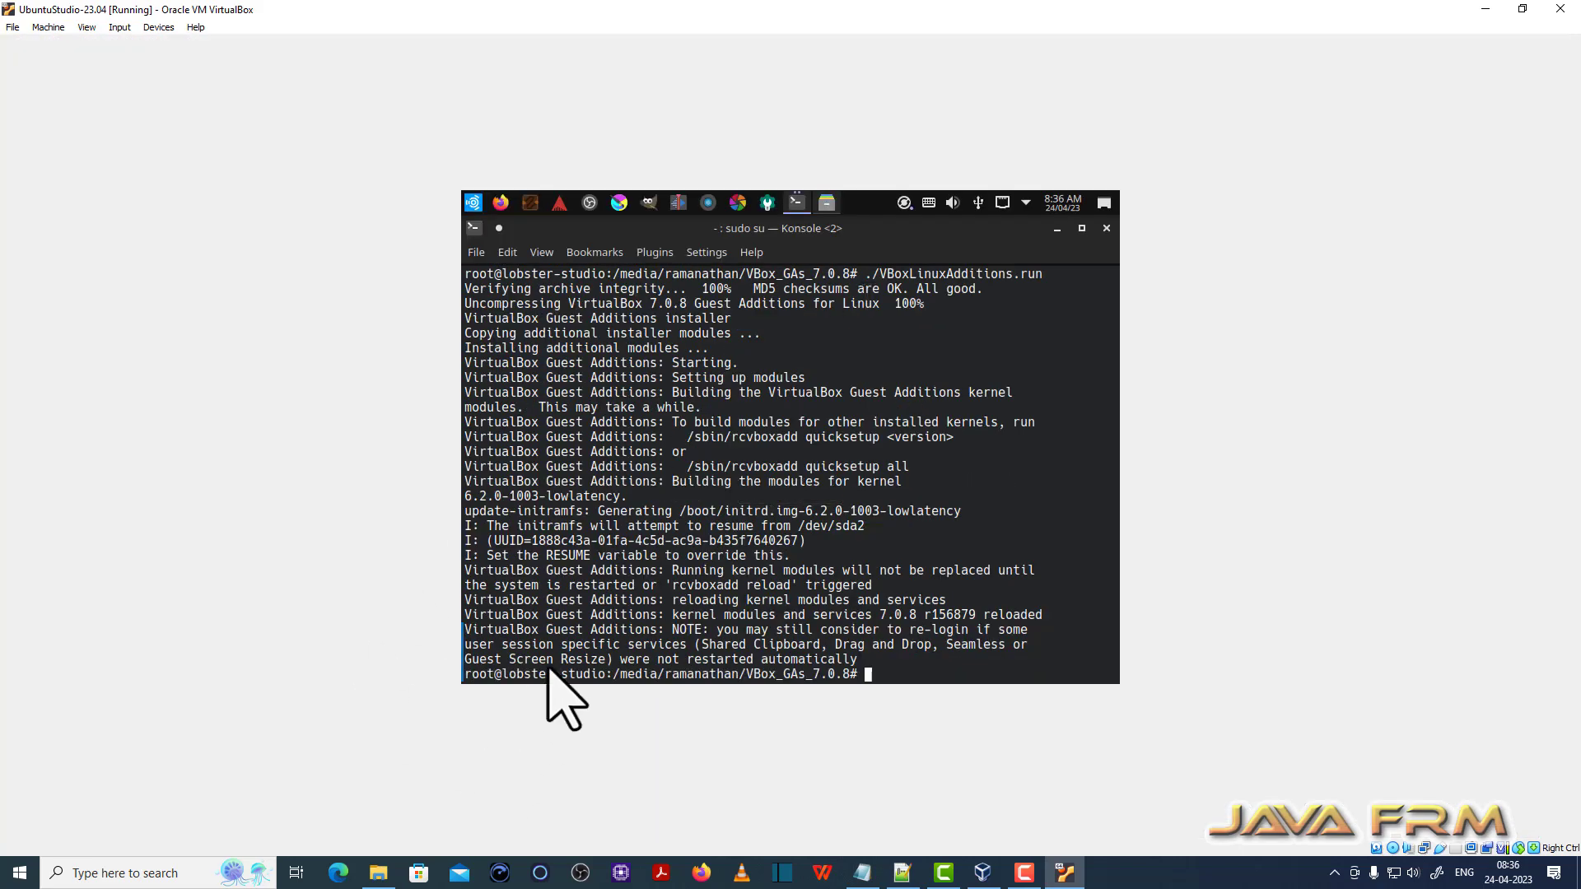
drag(495, 586, 901, 671)
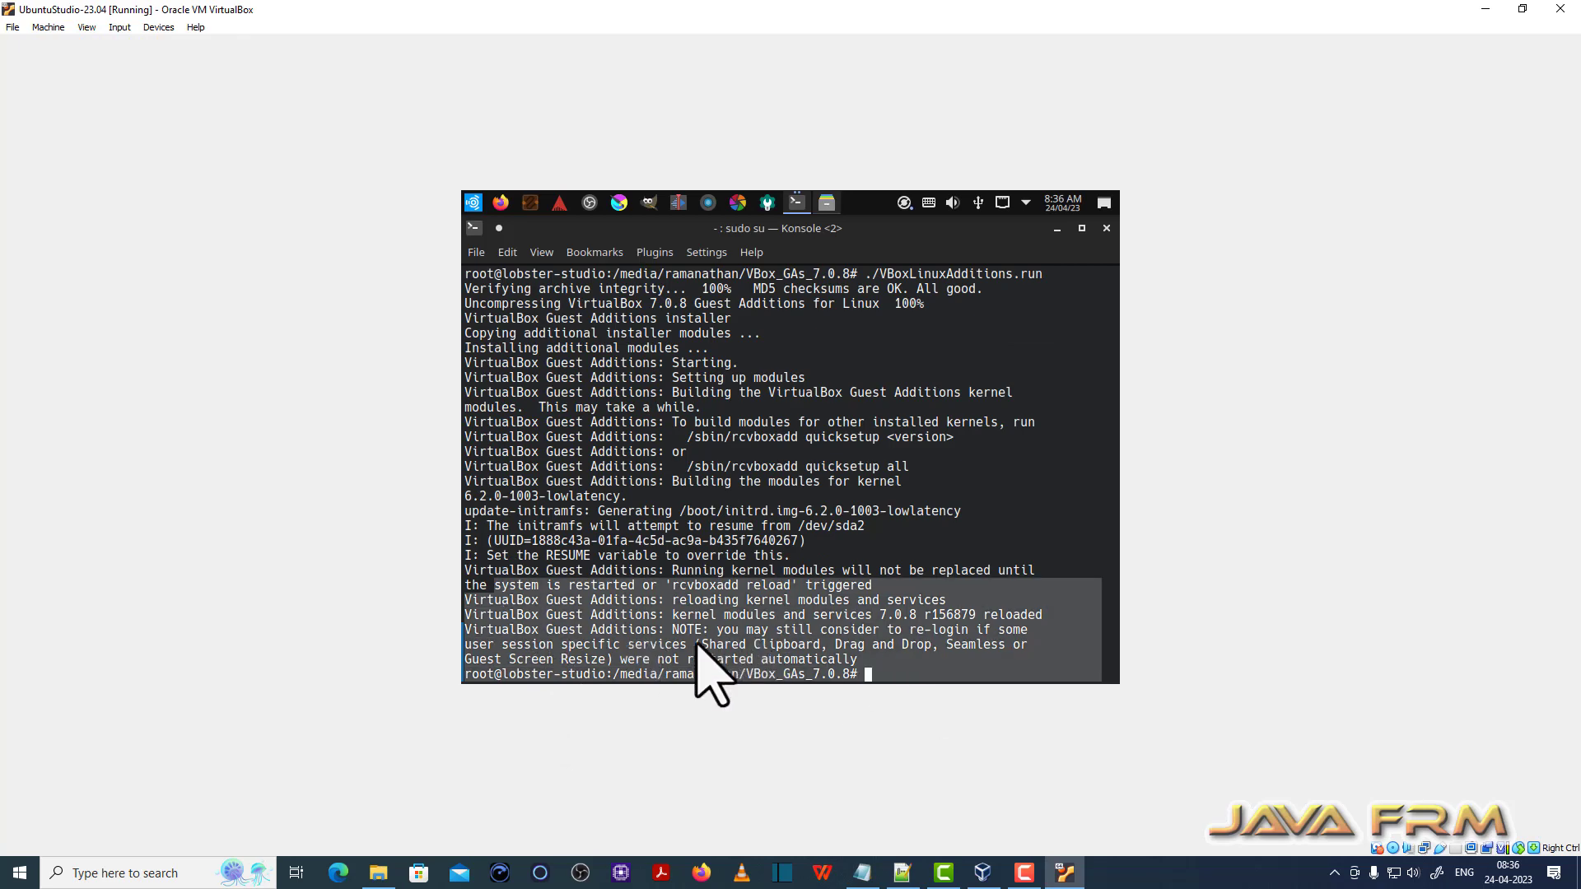
Step: Close both Konsole windows and Dolphin, confirming Close Window for the terminals
click(1105, 229)
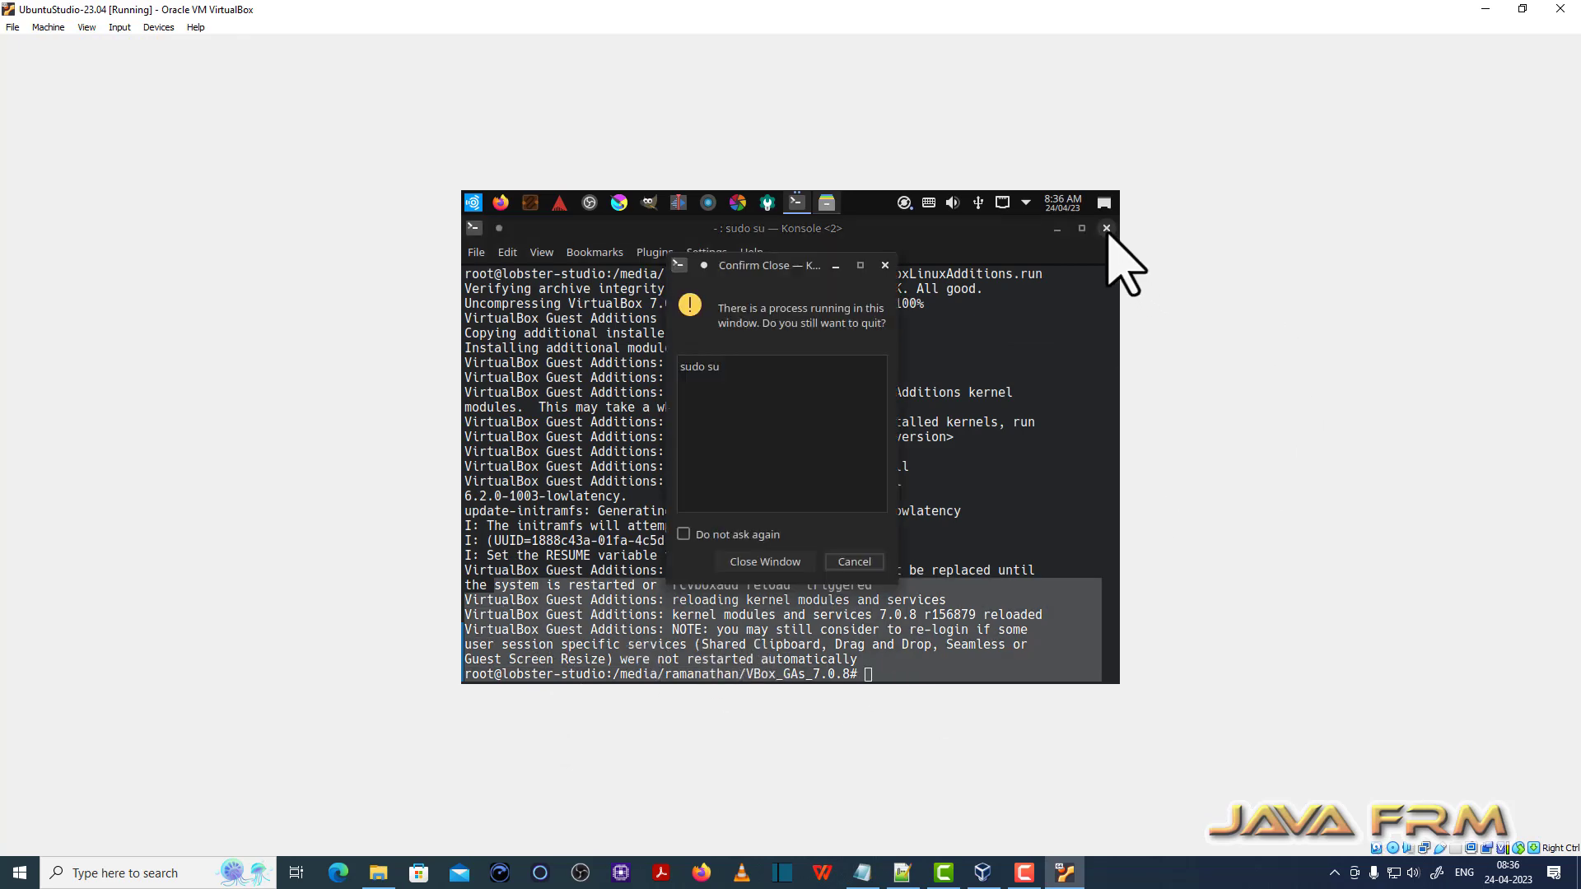
click(762, 563)
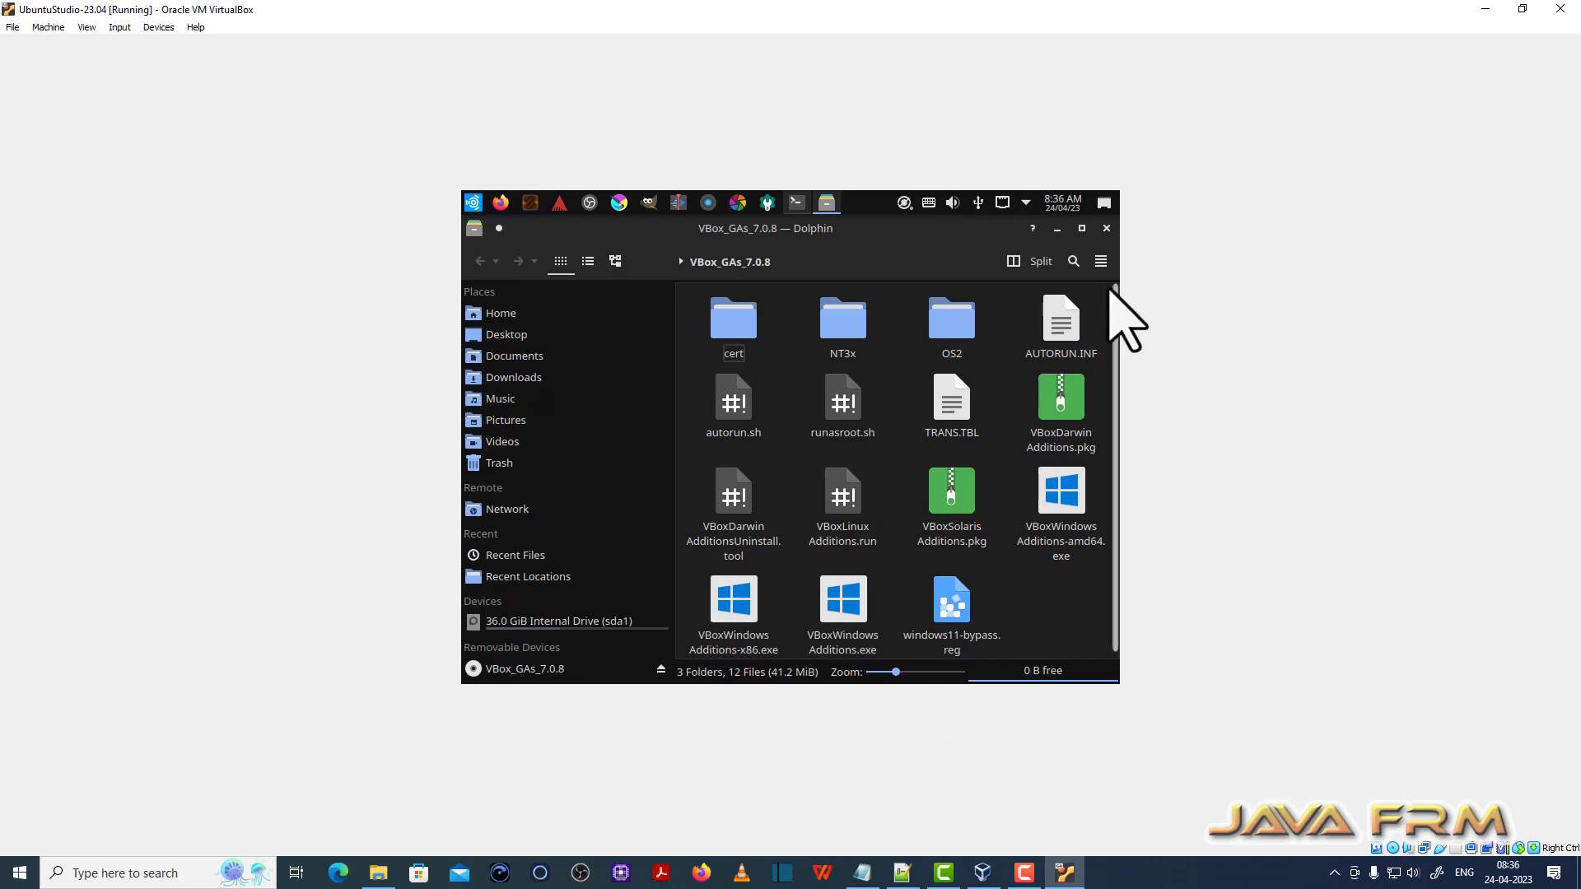
click(1106, 229)
click(1106, 229)
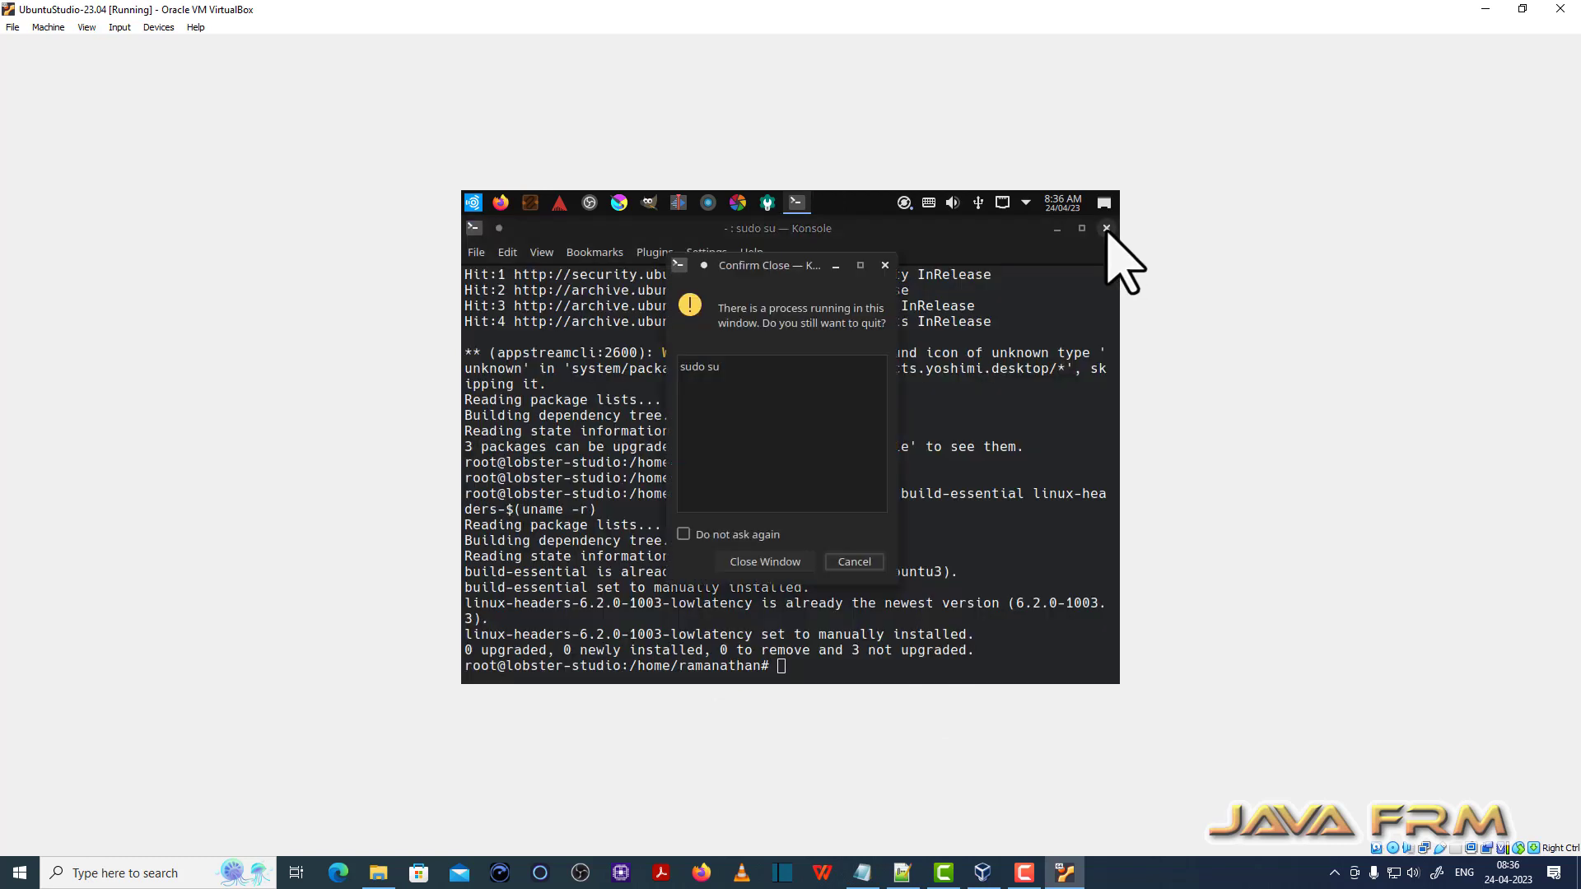
click(768, 558)
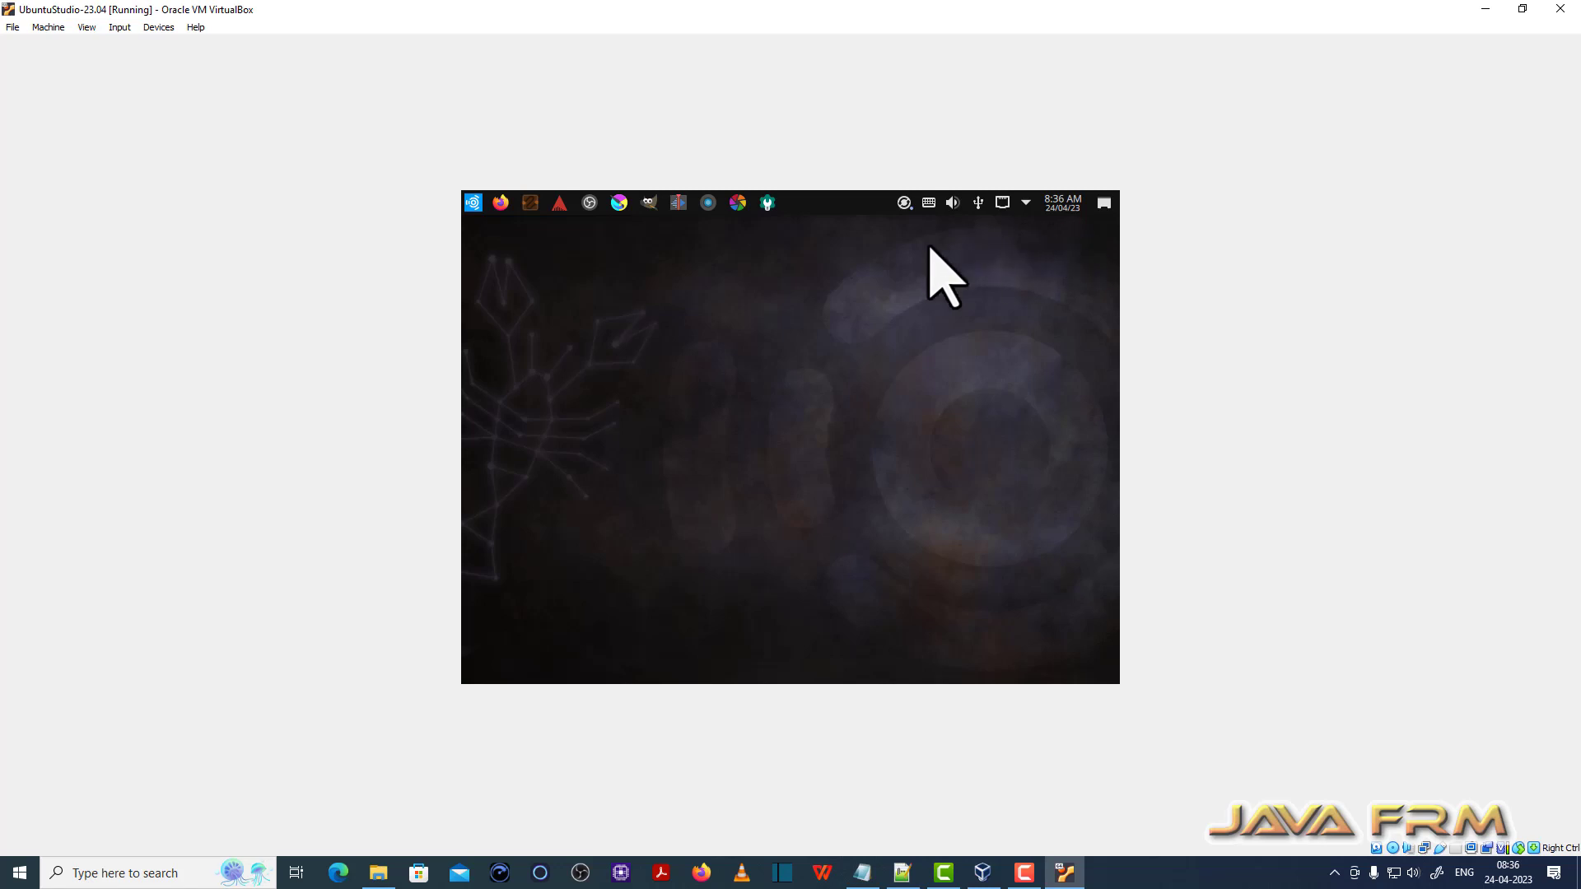
Step: Shut down Ubuntu Studio from the application launcher
click(475, 204)
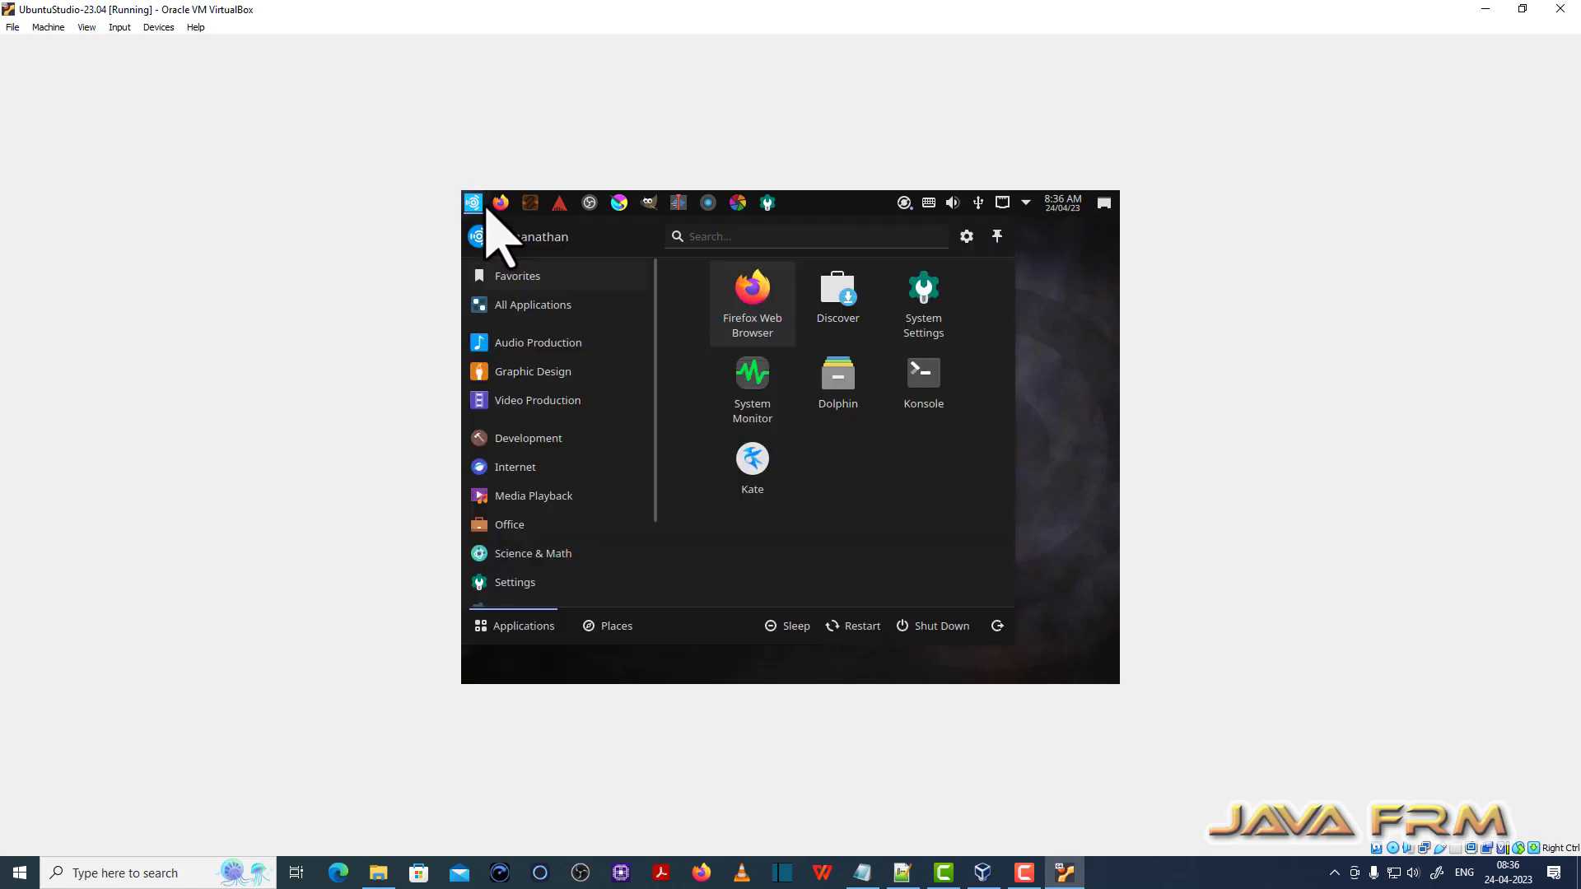
click(938, 629)
click(840, 493)
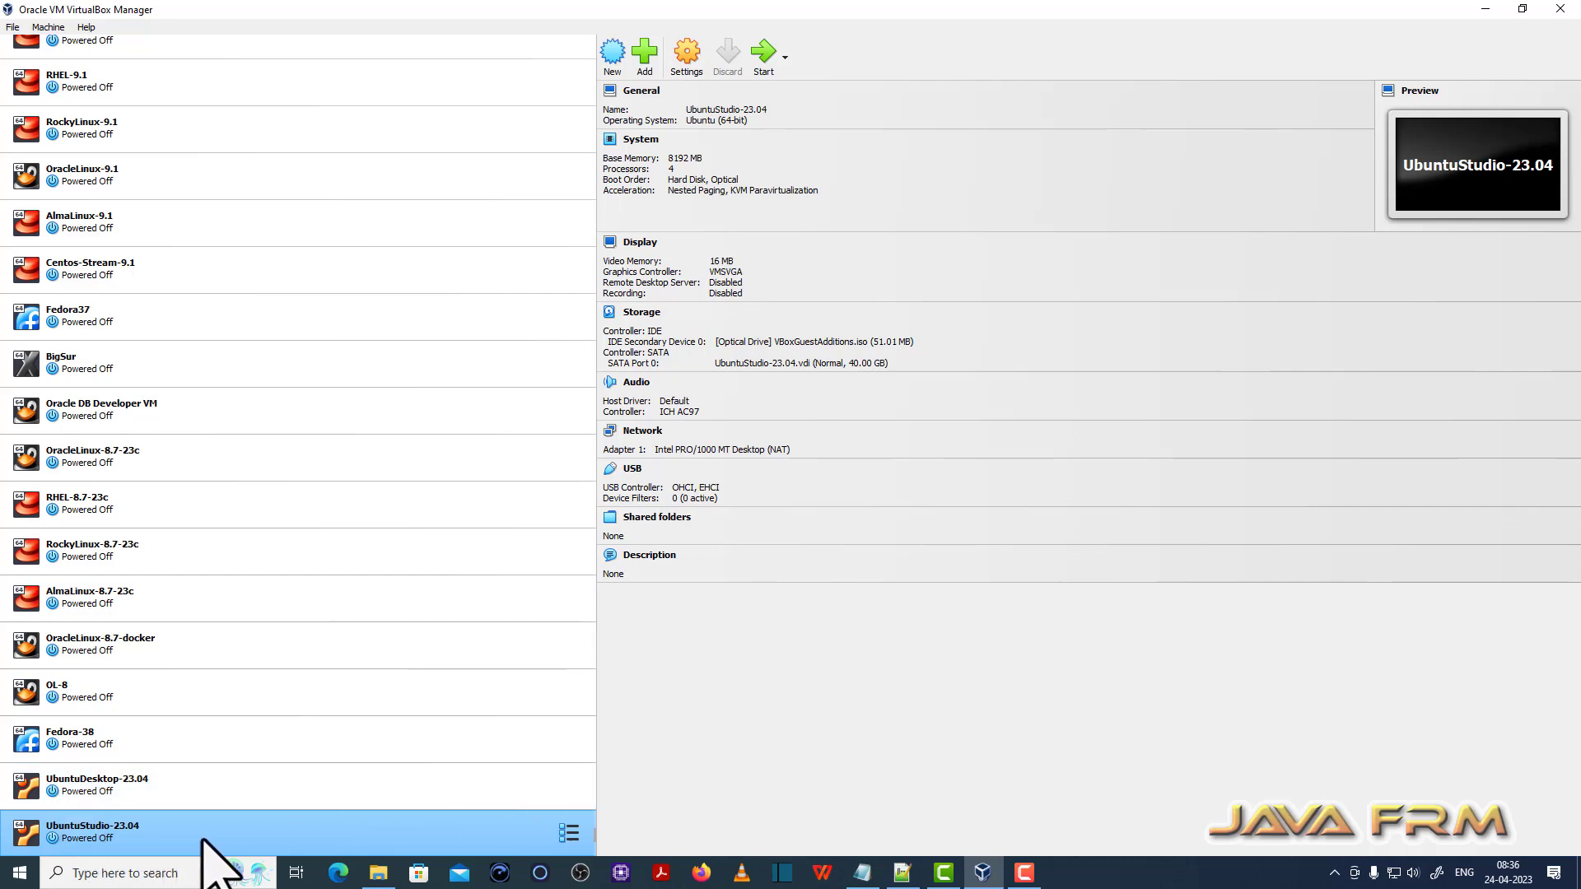
Step: Set Shared Clipboard and Drag'n'Drop to Bidirectional under General > Advanced
click(686, 51)
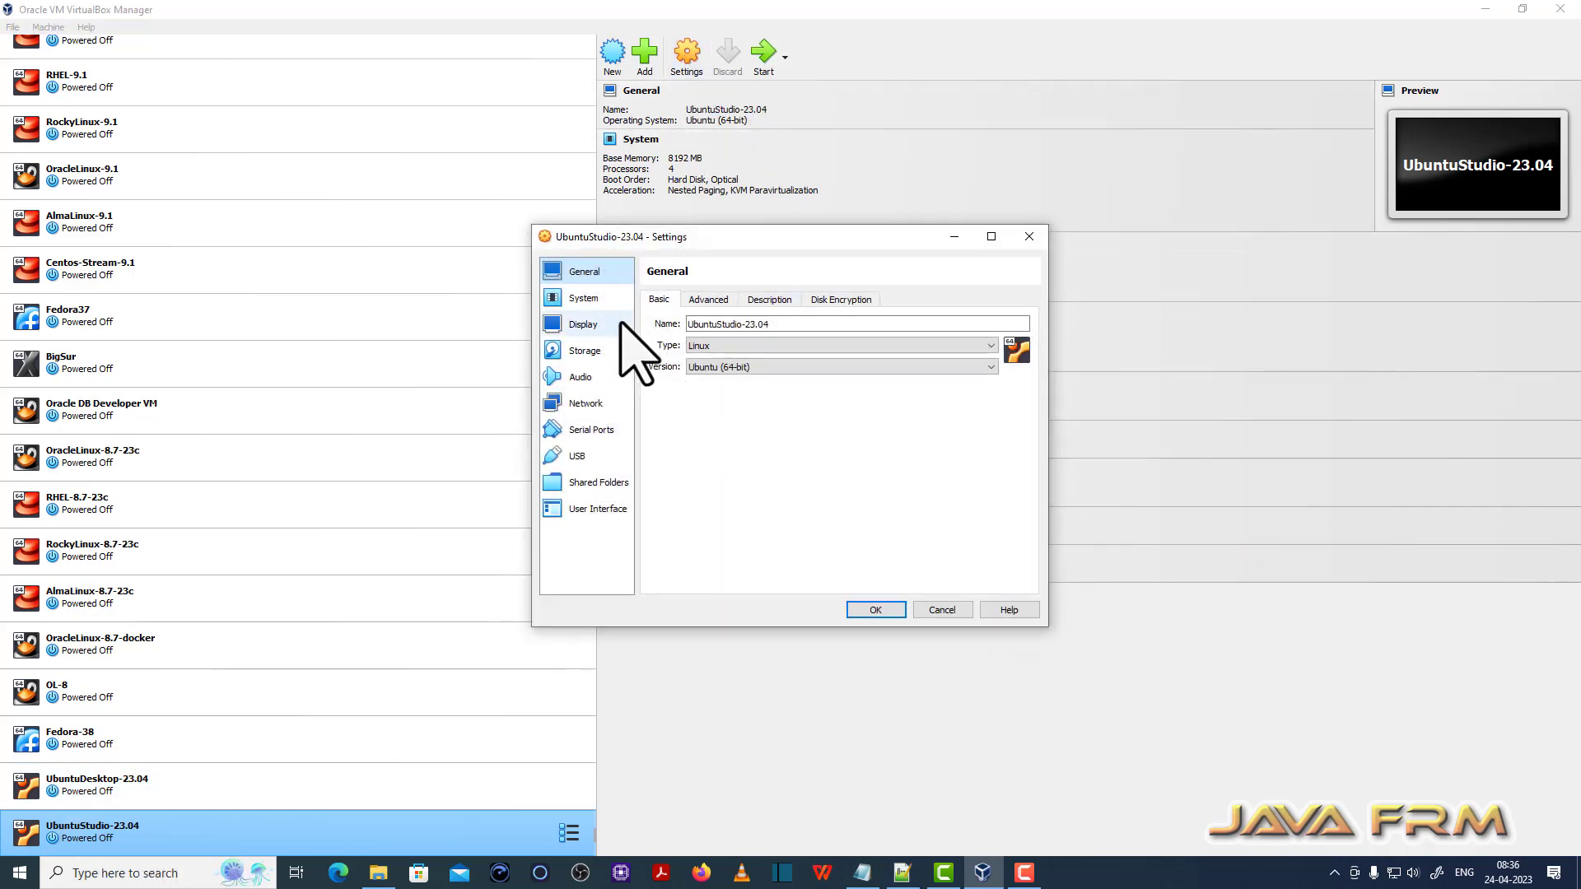
click(708, 300)
click(753, 348)
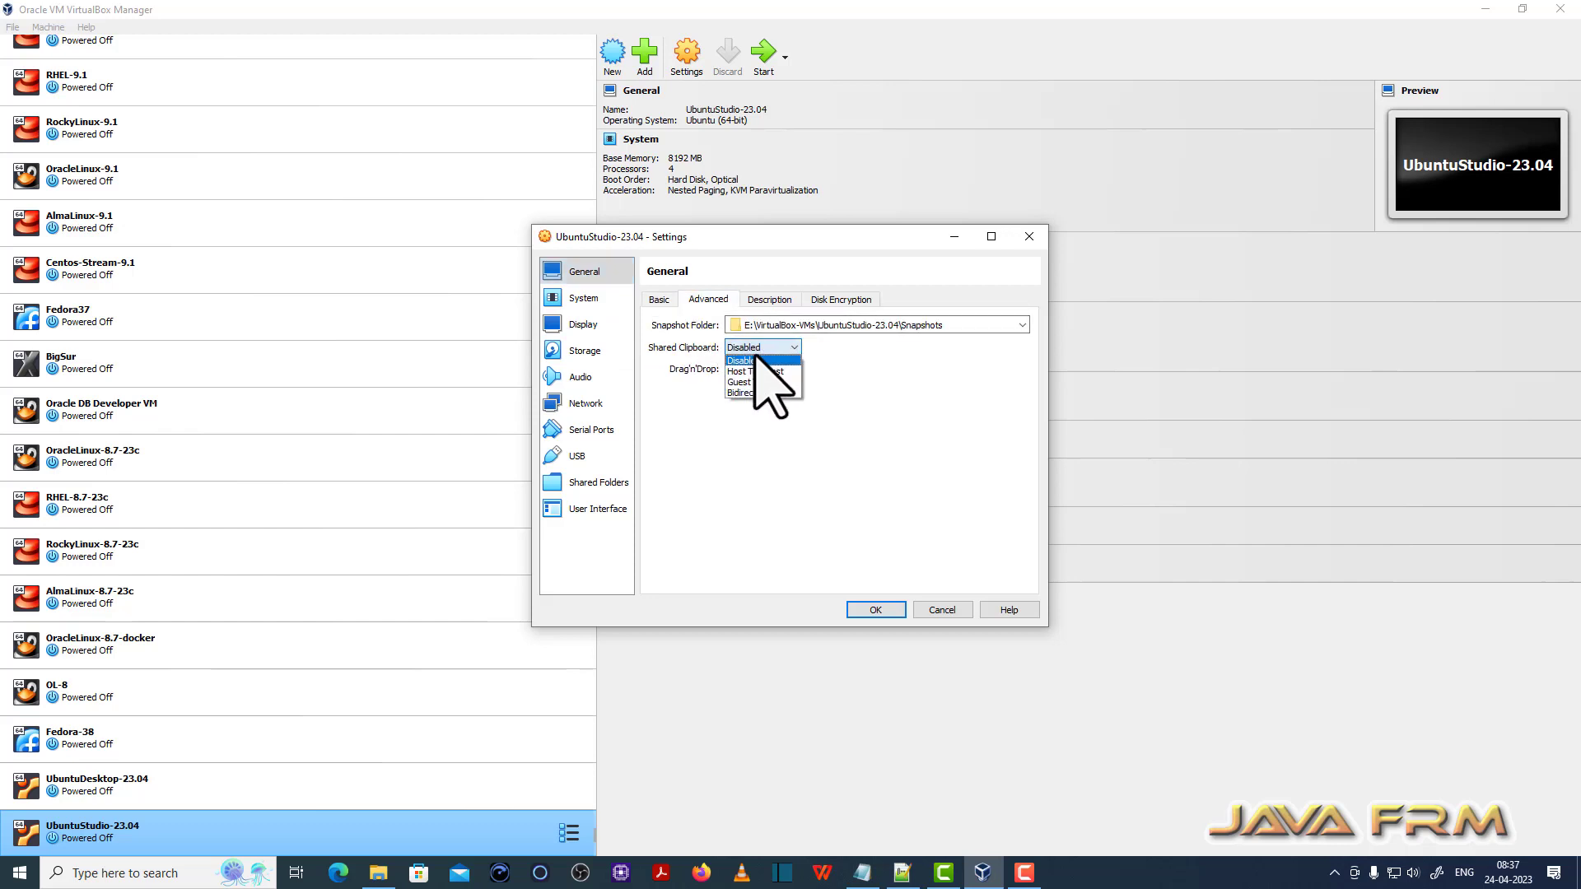
click(754, 392)
click(746, 369)
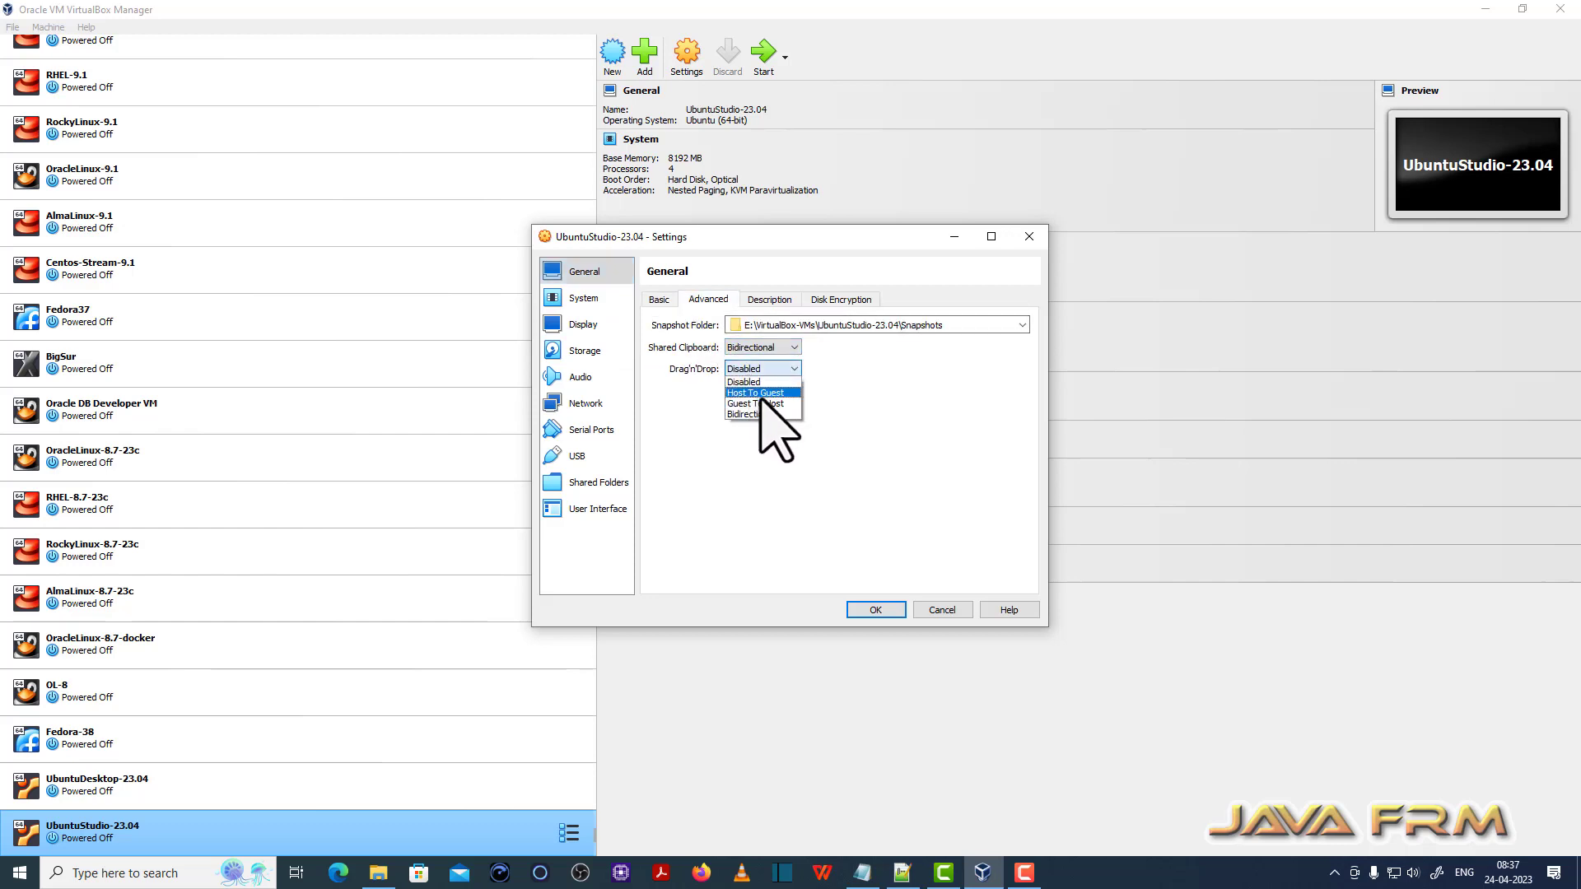
click(766, 414)
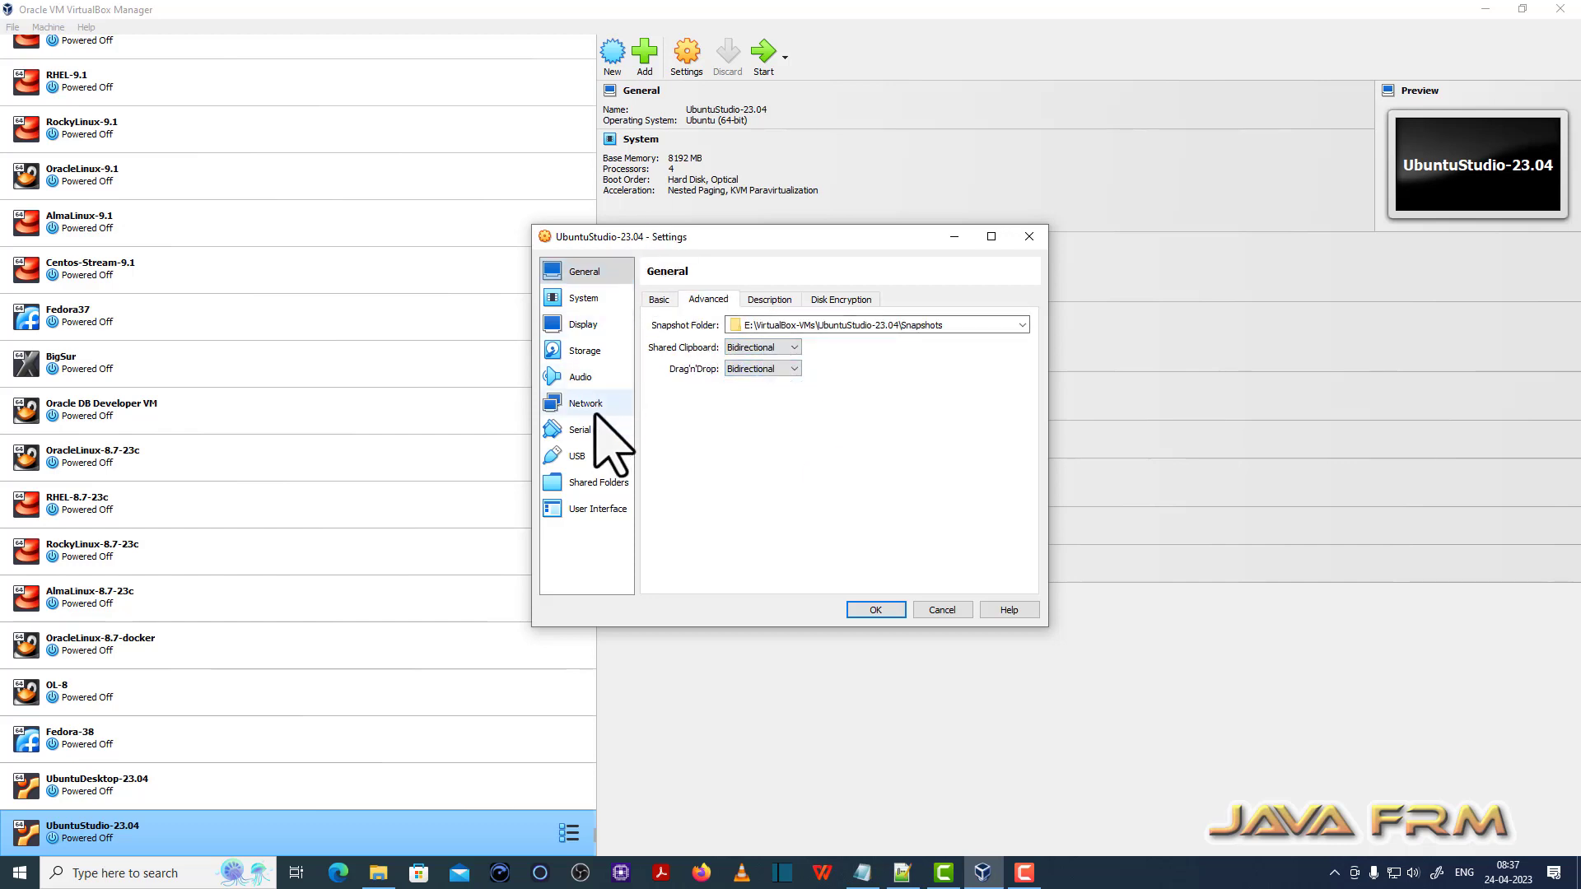
Step: Step through the System, Display, Storage, Audio, Network, Serial Ports and USB pages to Shared Folders
click(585, 299)
click(586, 324)
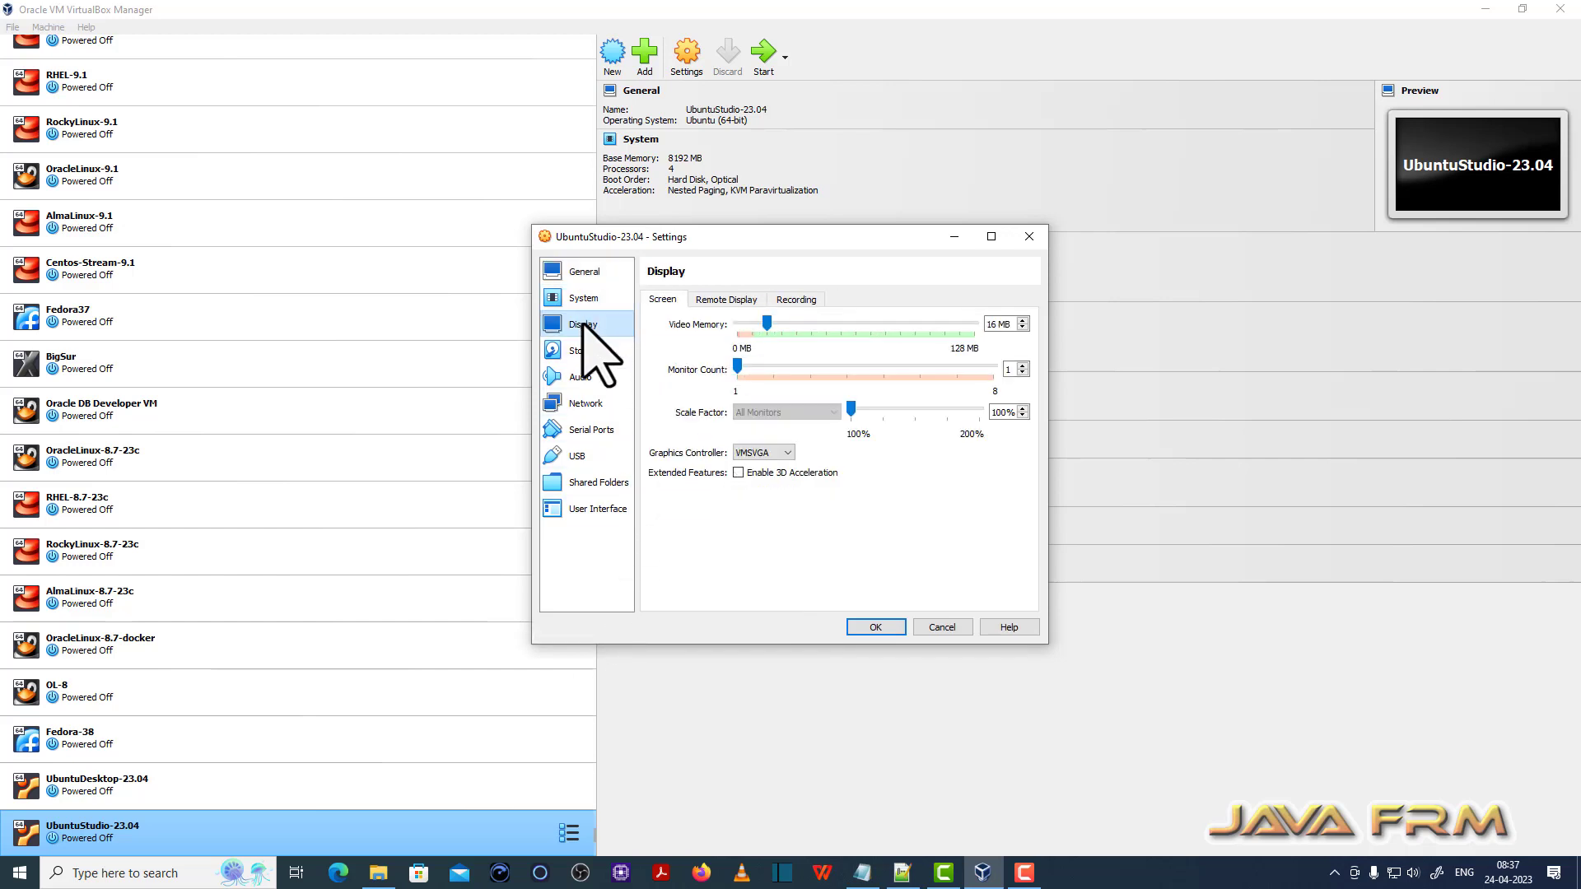
click(584, 350)
click(583, 377)
click(585, 403)
click(586, 429)
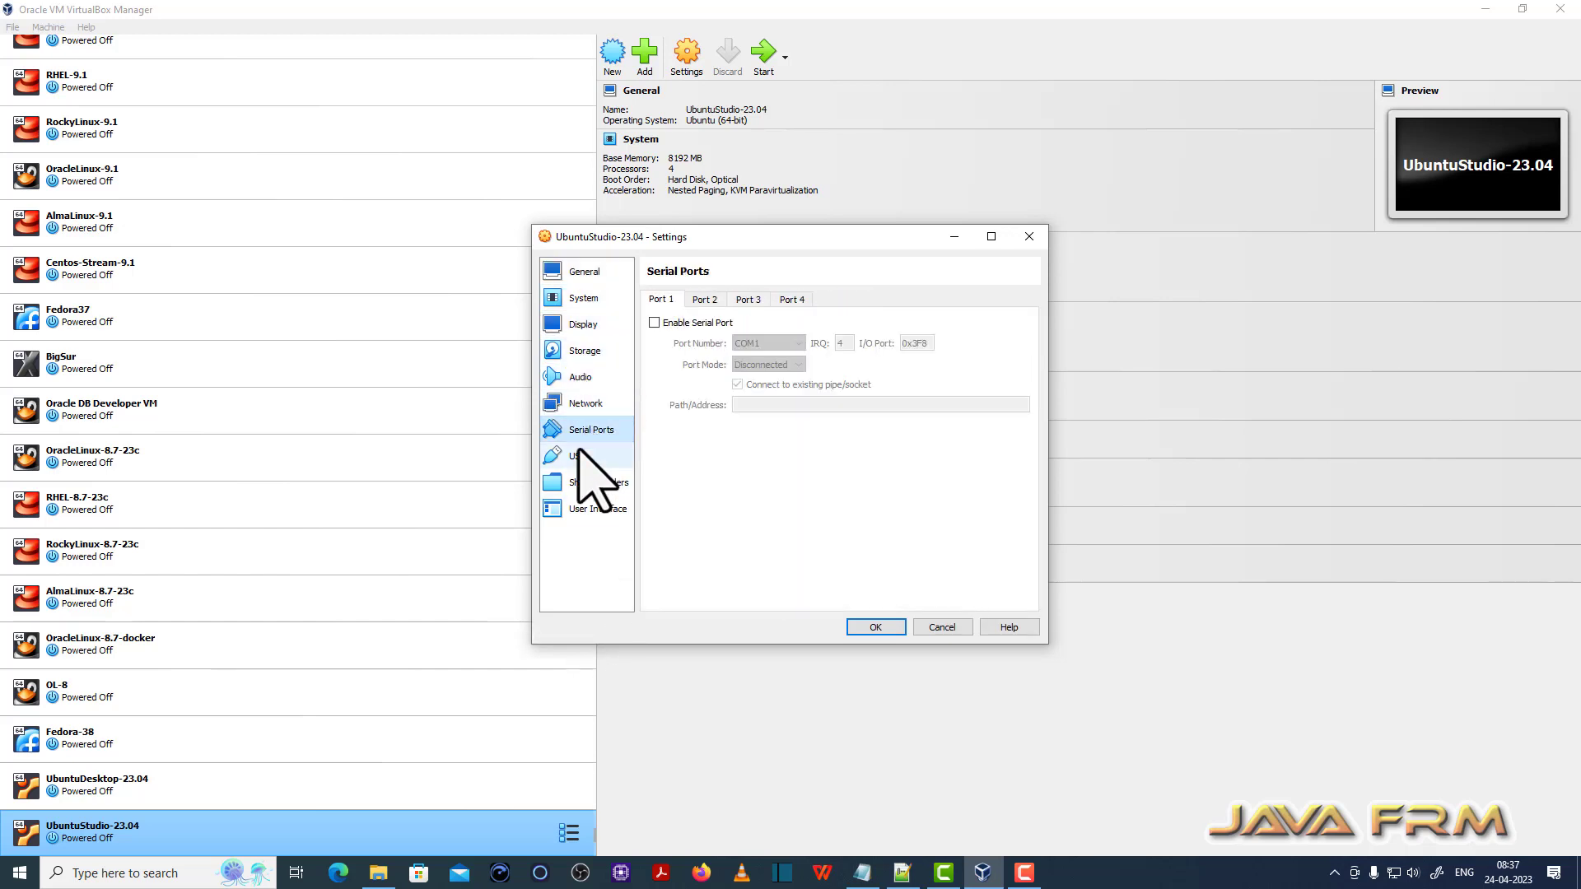
click(581, 456)
click(599, 483)
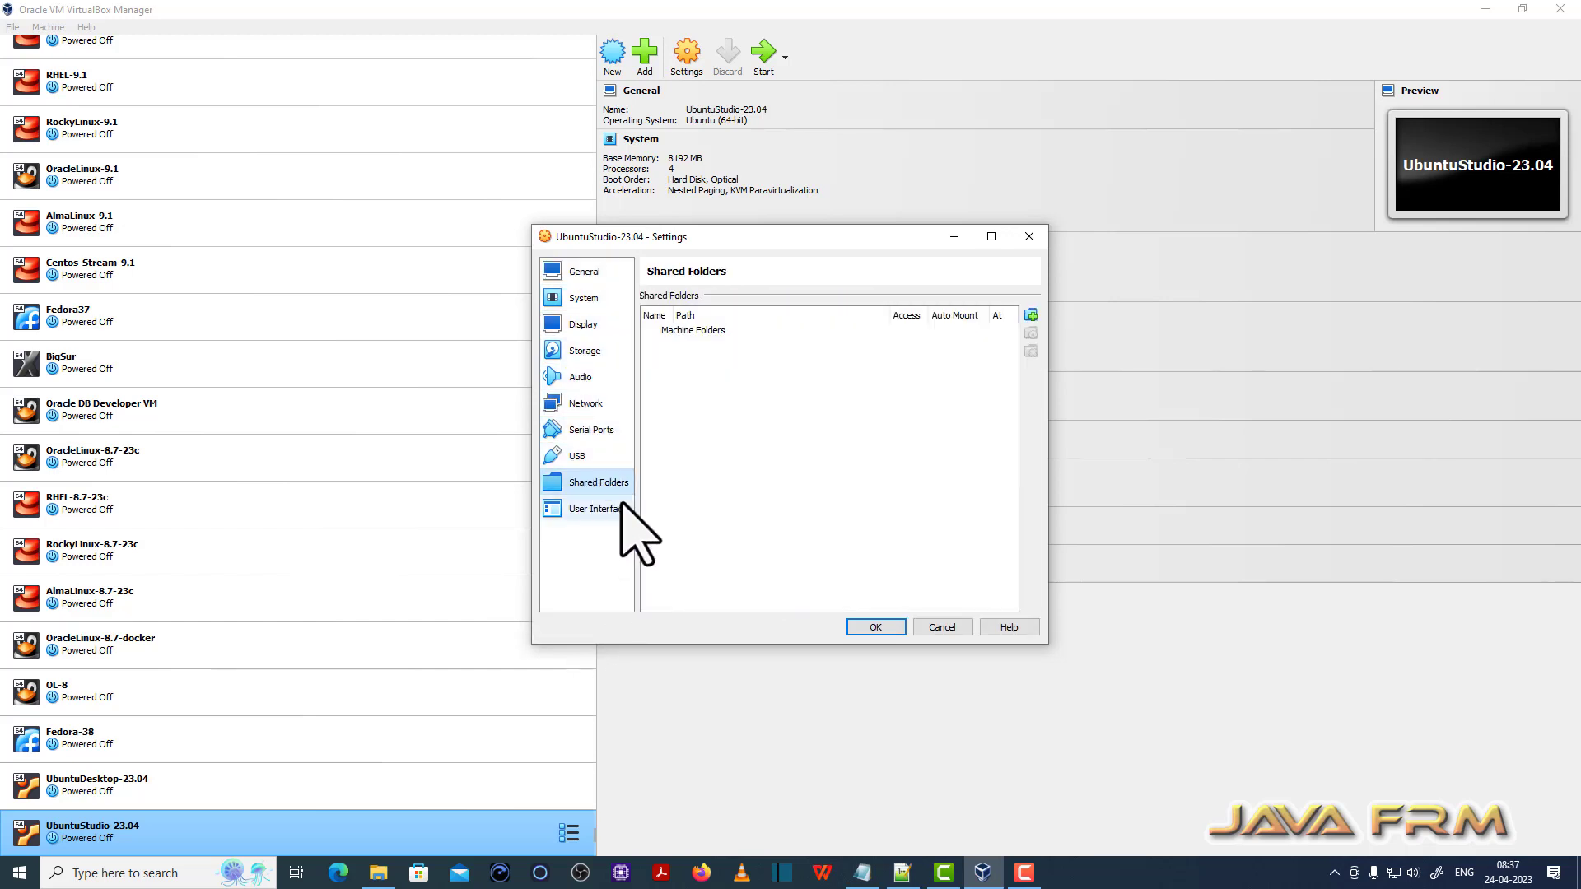
Step: Add E:\OracleDatabase23c as an auto-mounted shared folder and save the VM settings
click(1030, 315)
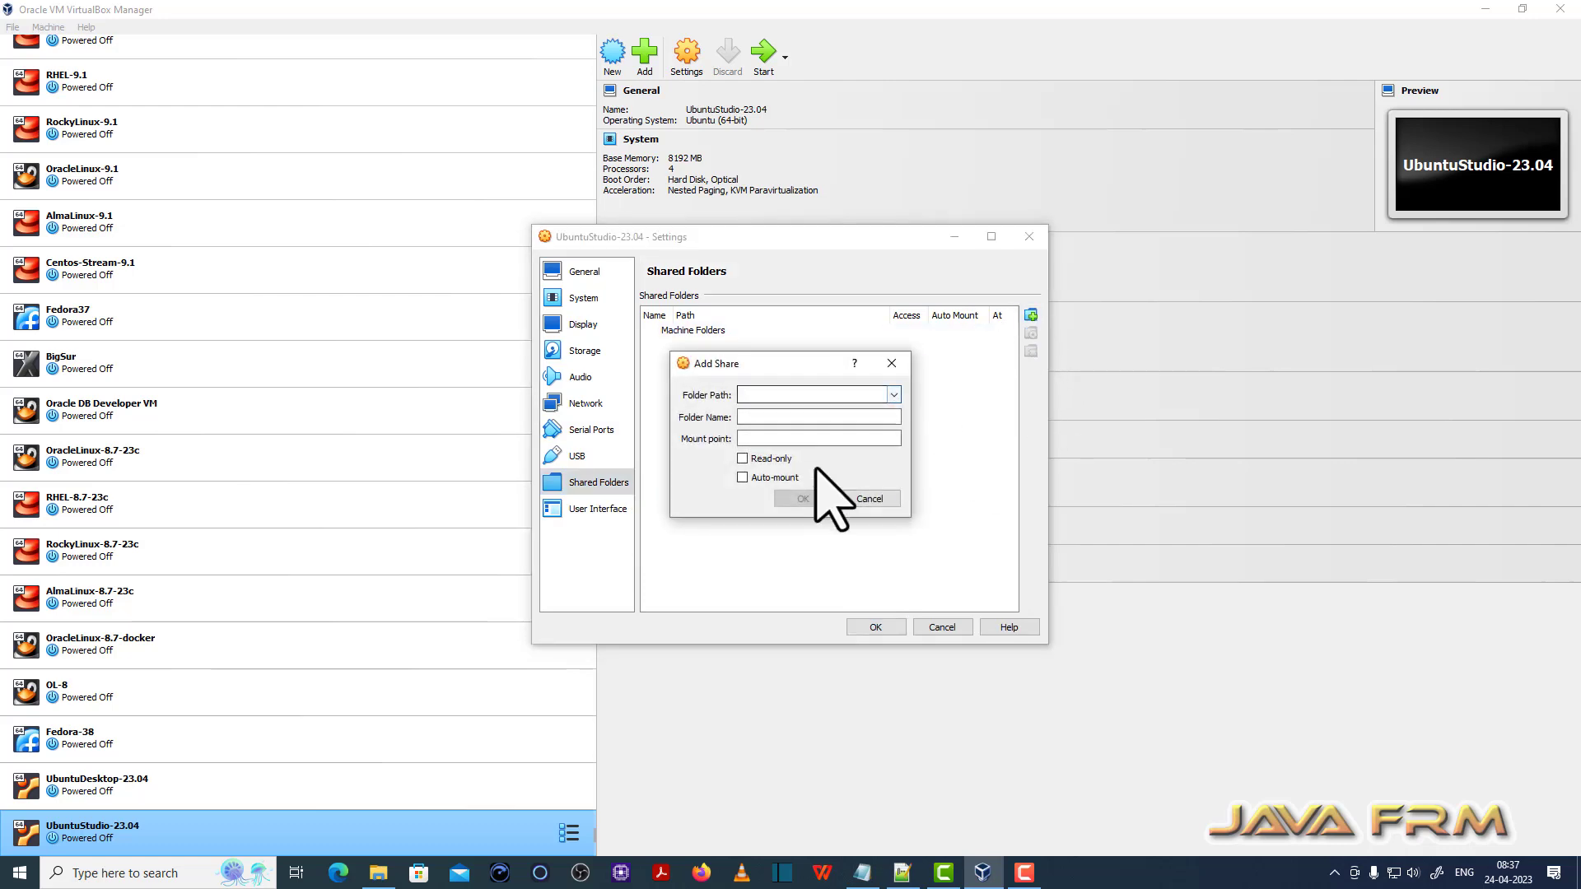
click(893, 395)
click(774, 424)
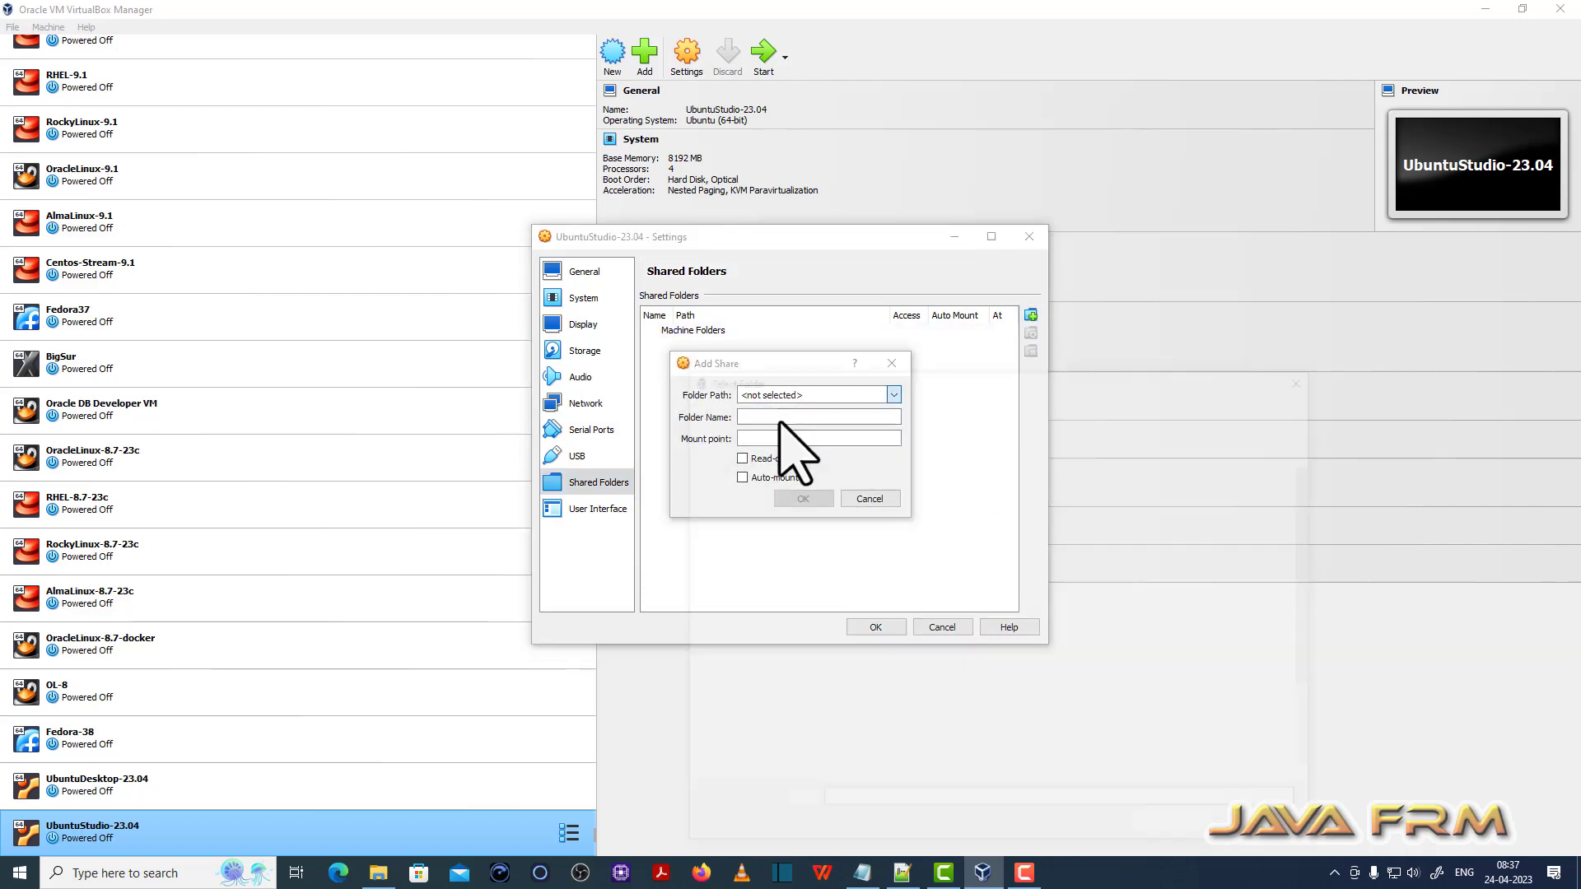
click(774, 716)
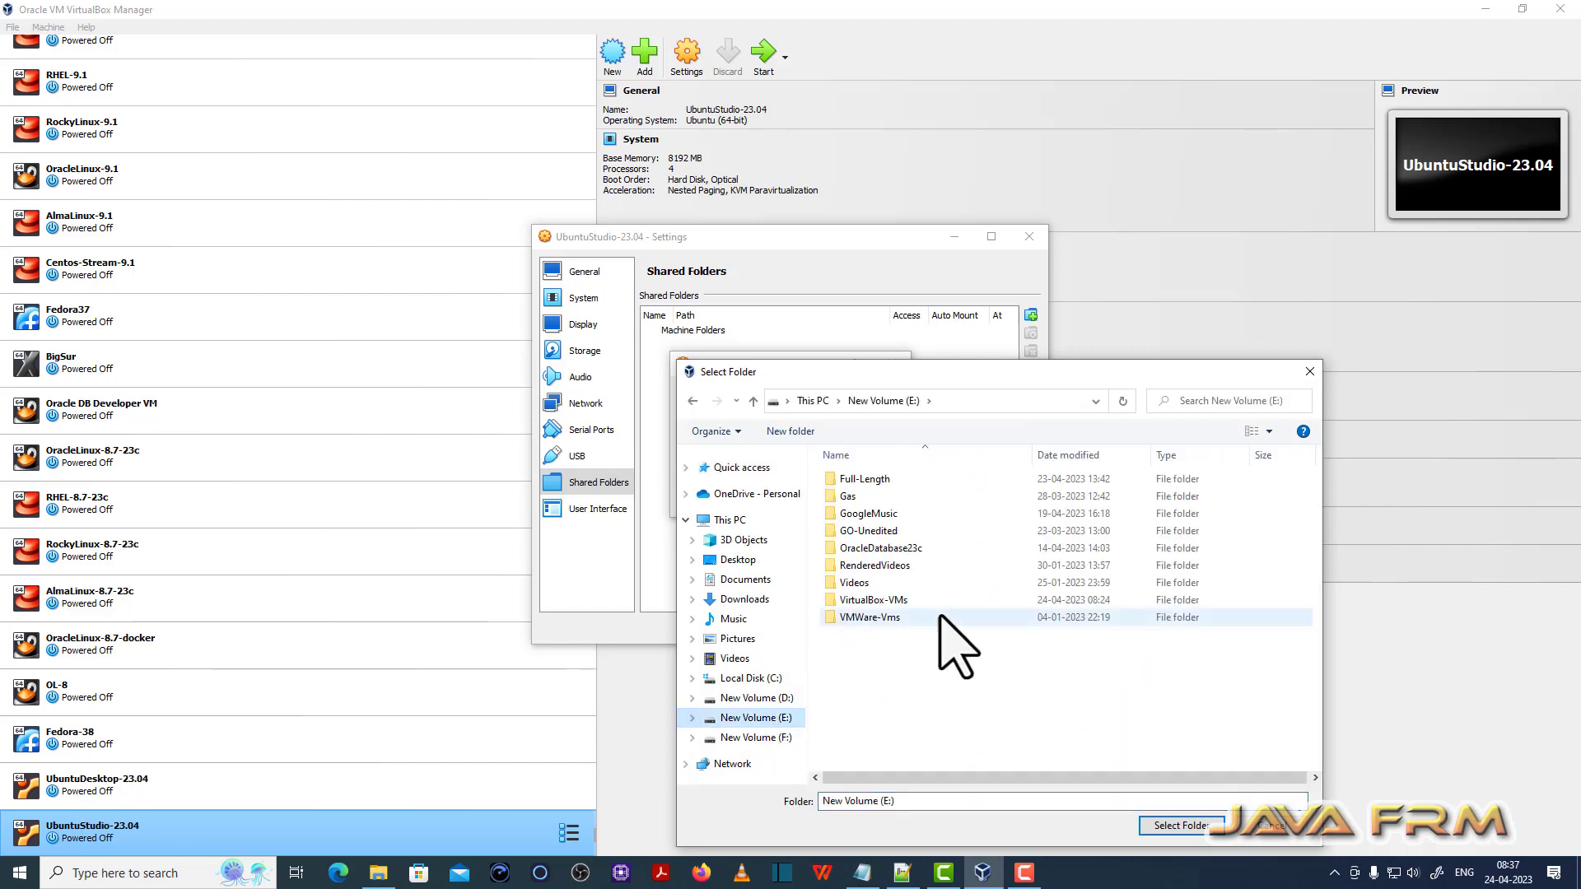
click(899, 550)
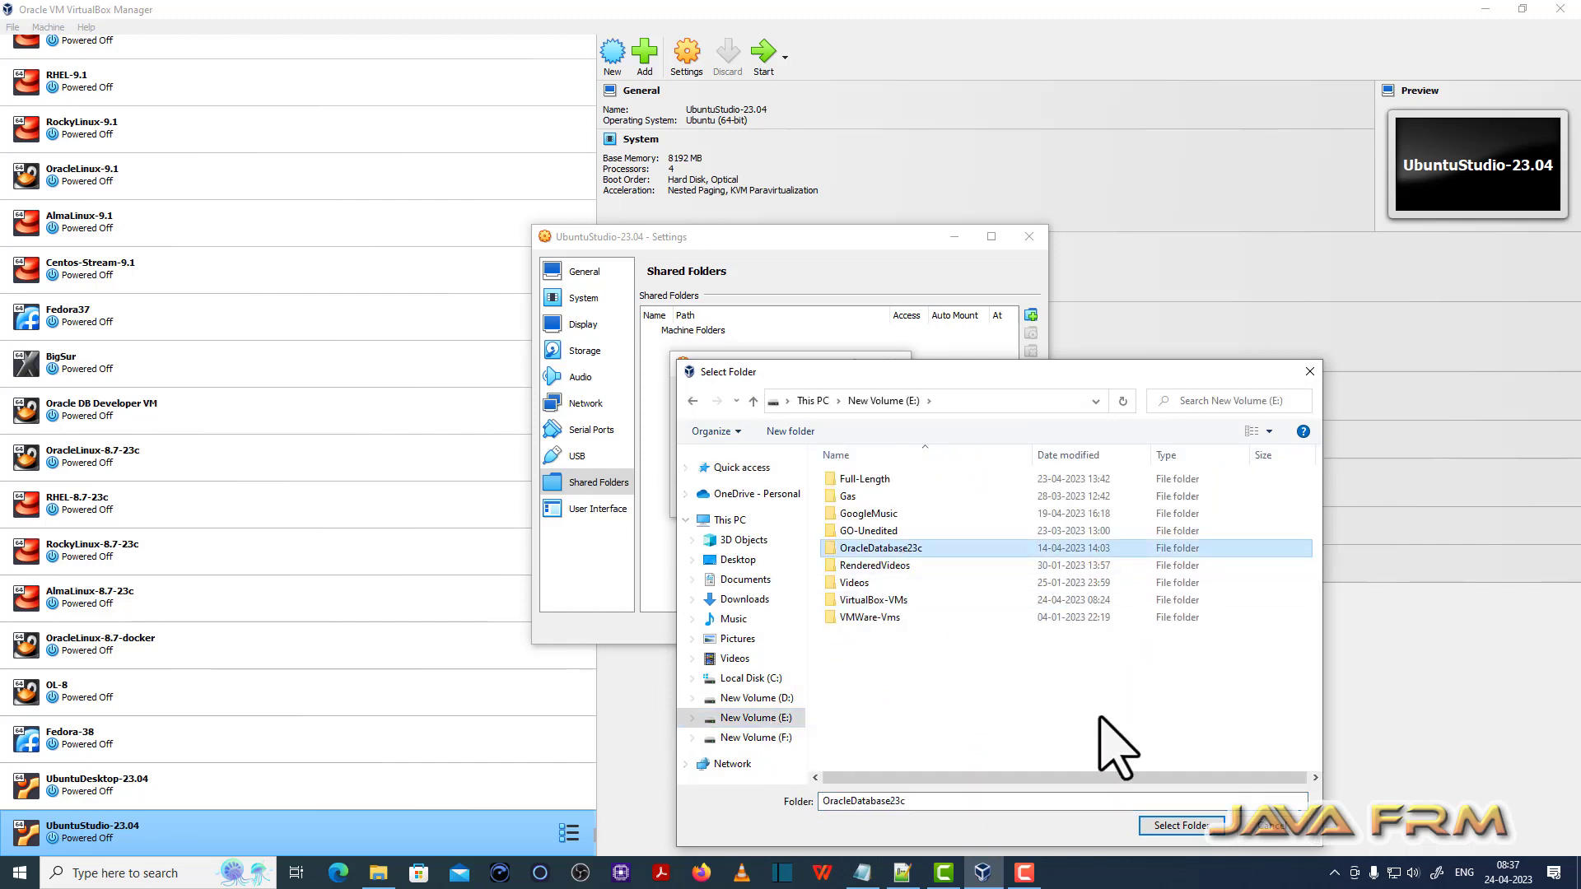
click(1175, 825)
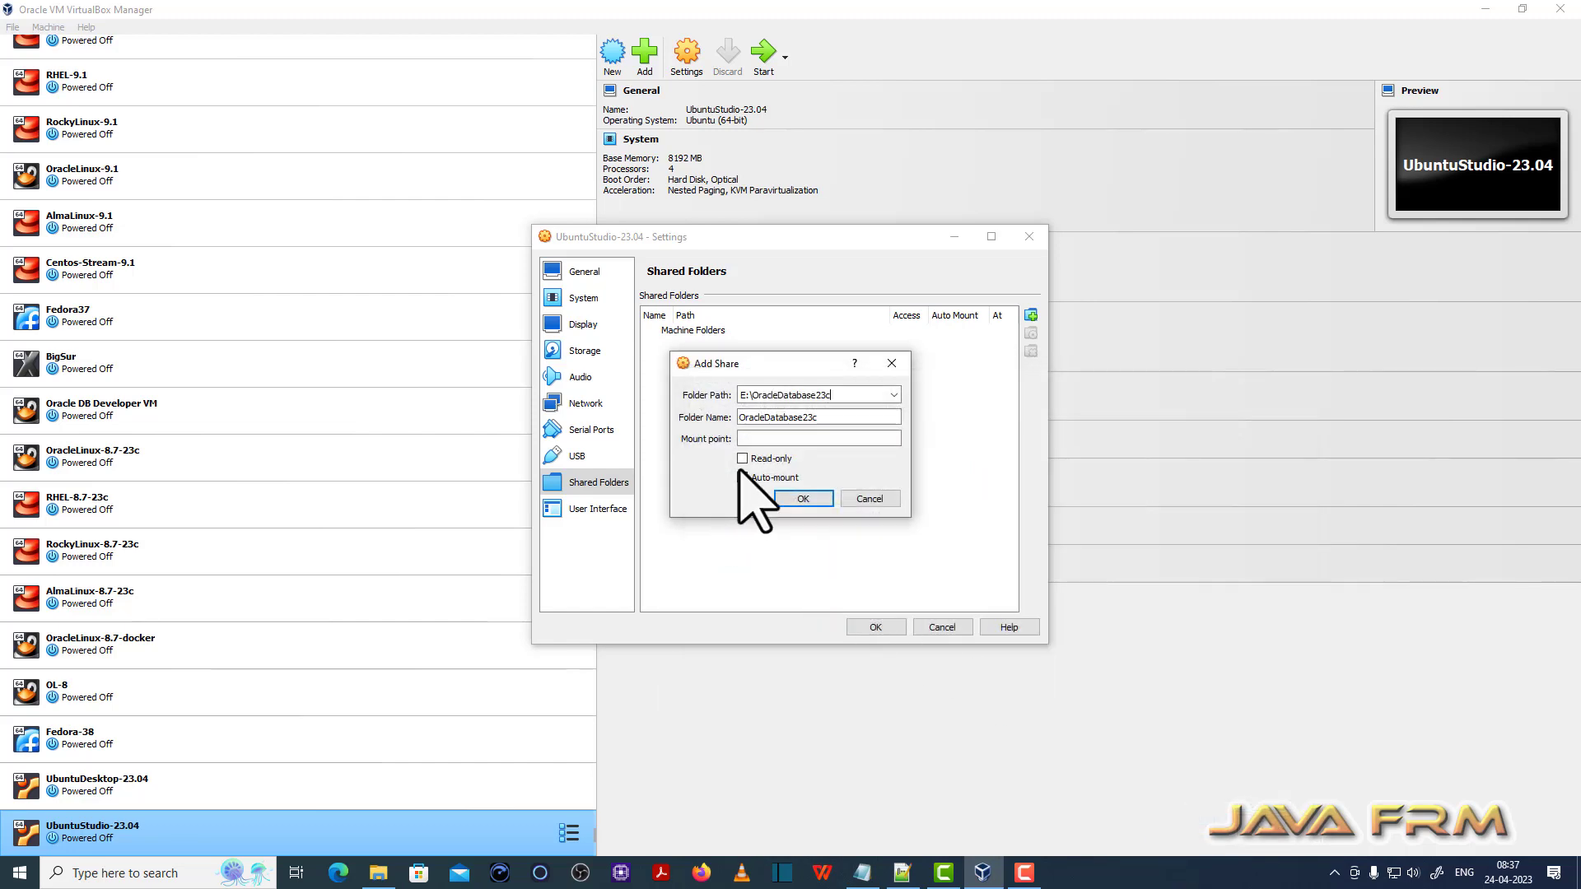
click(743, 478)
click(814, 502)
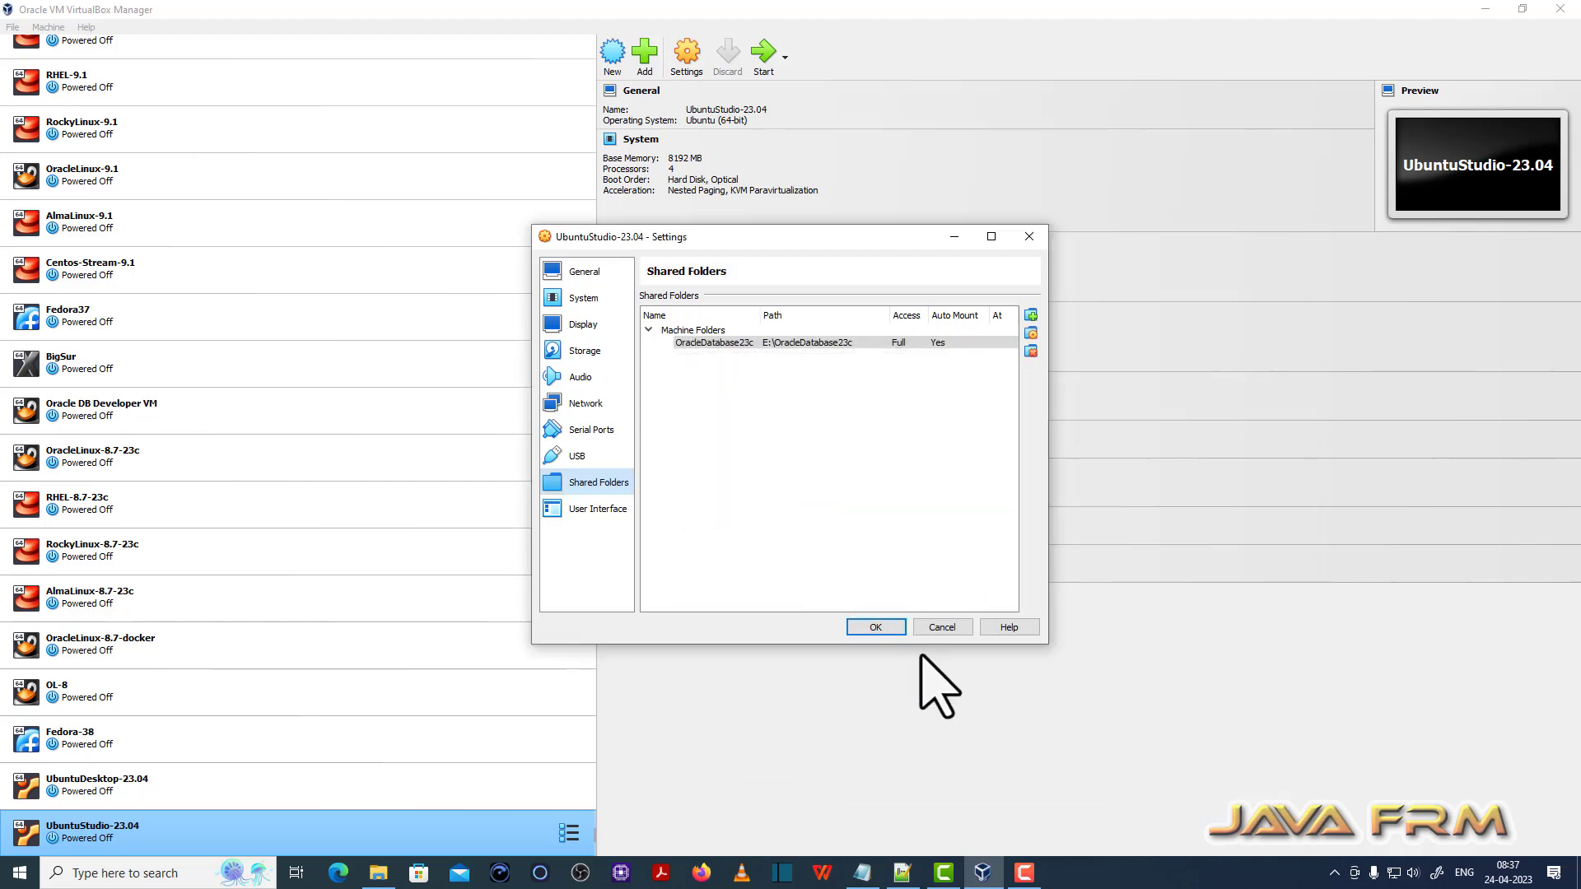
click(875, 629)
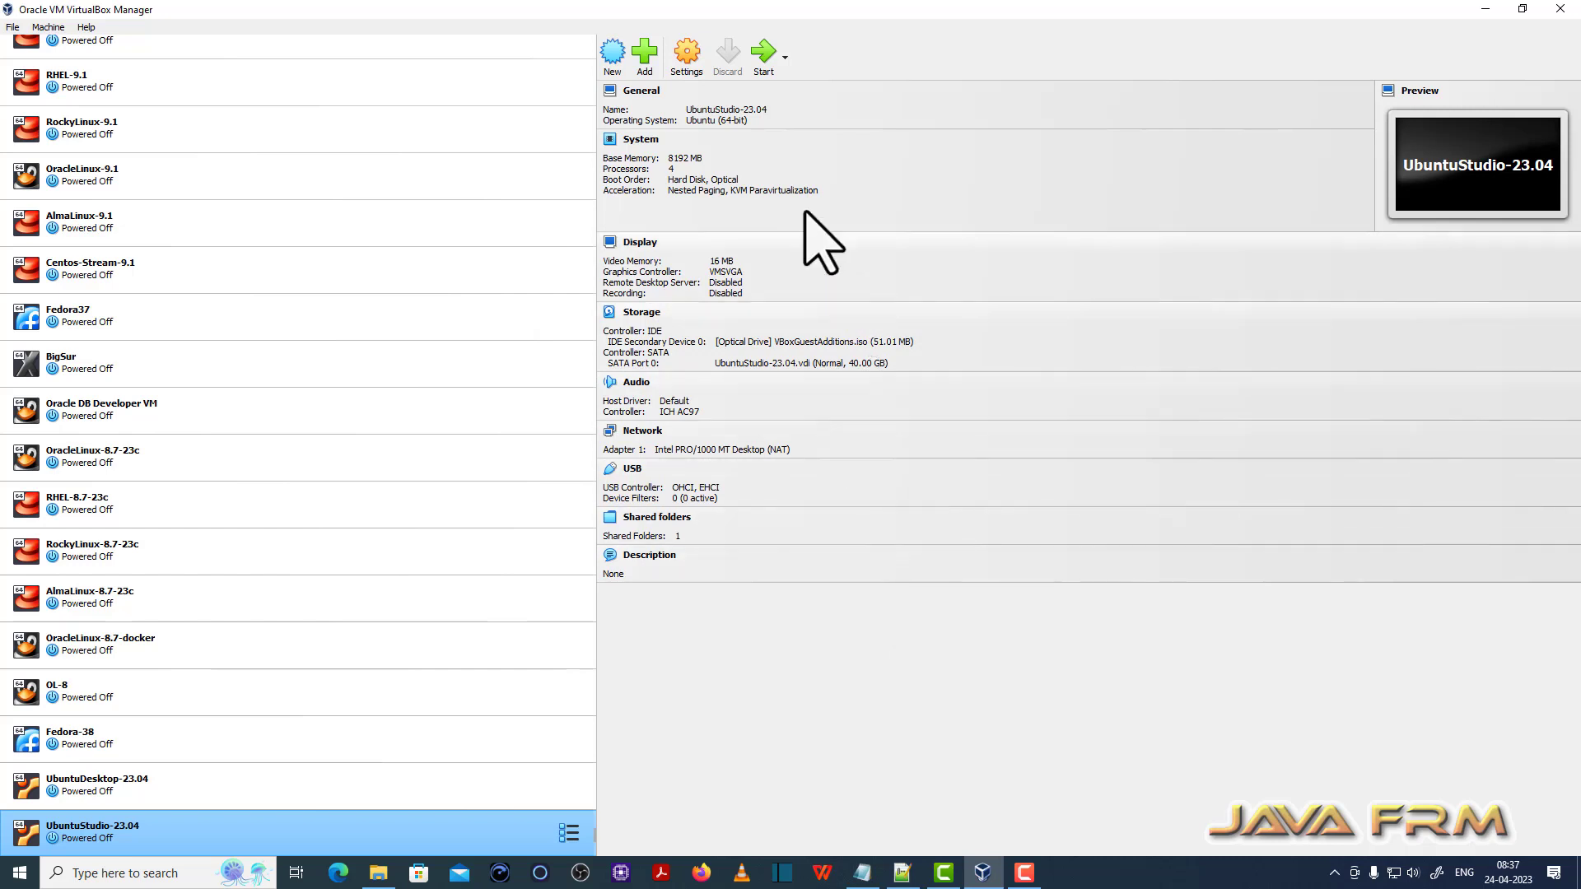
Step: Boot UbuntuStudio-23.04 and launch Krita from the guest panel
click(762, 53)
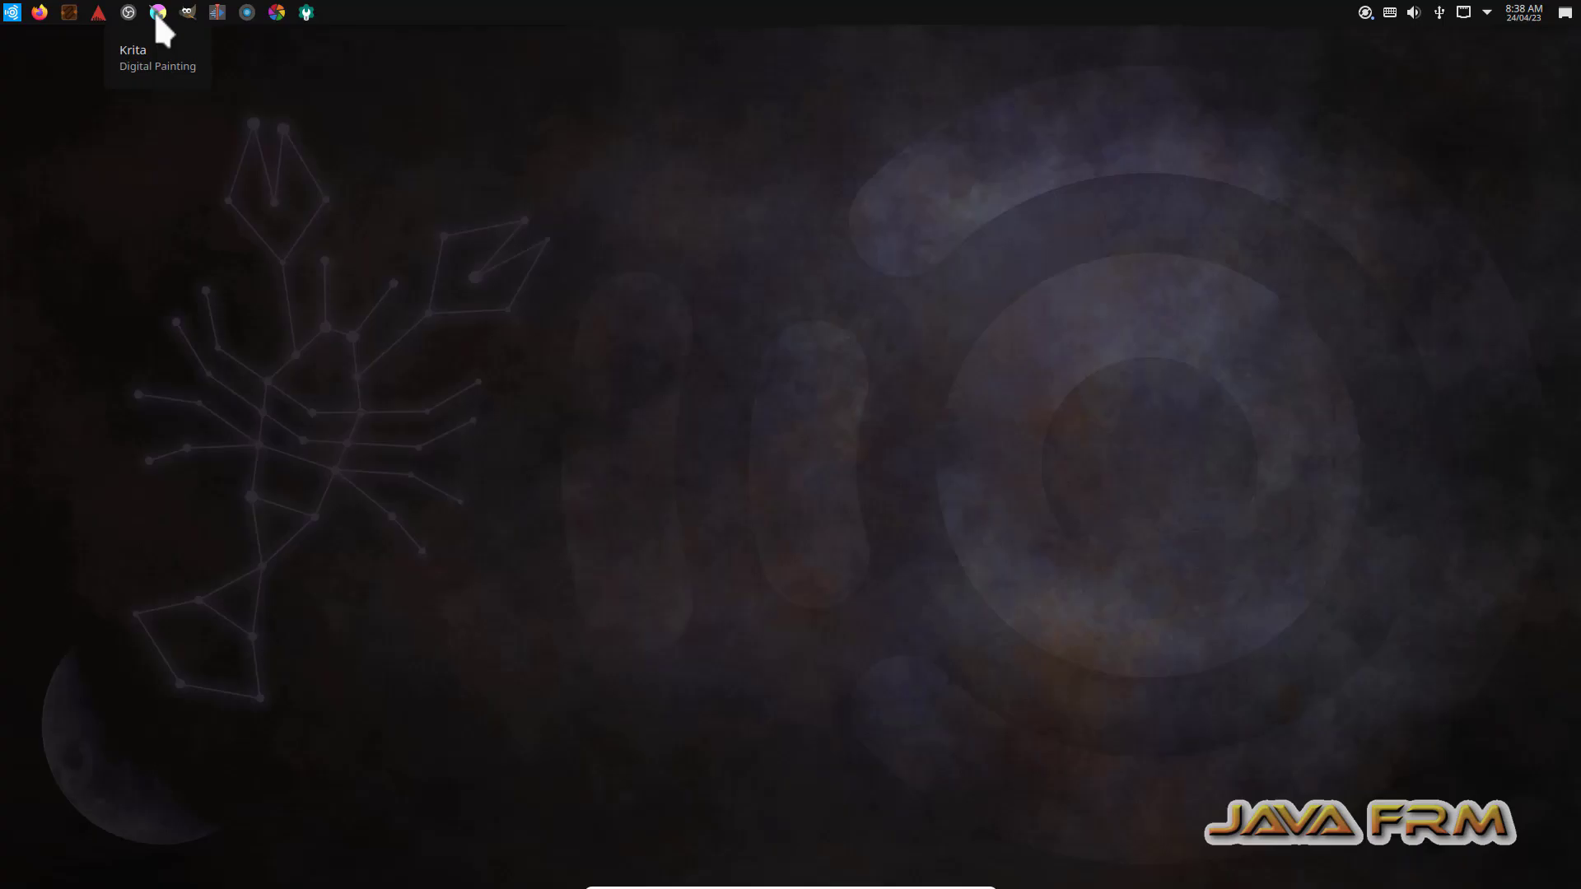
click(157, 12)
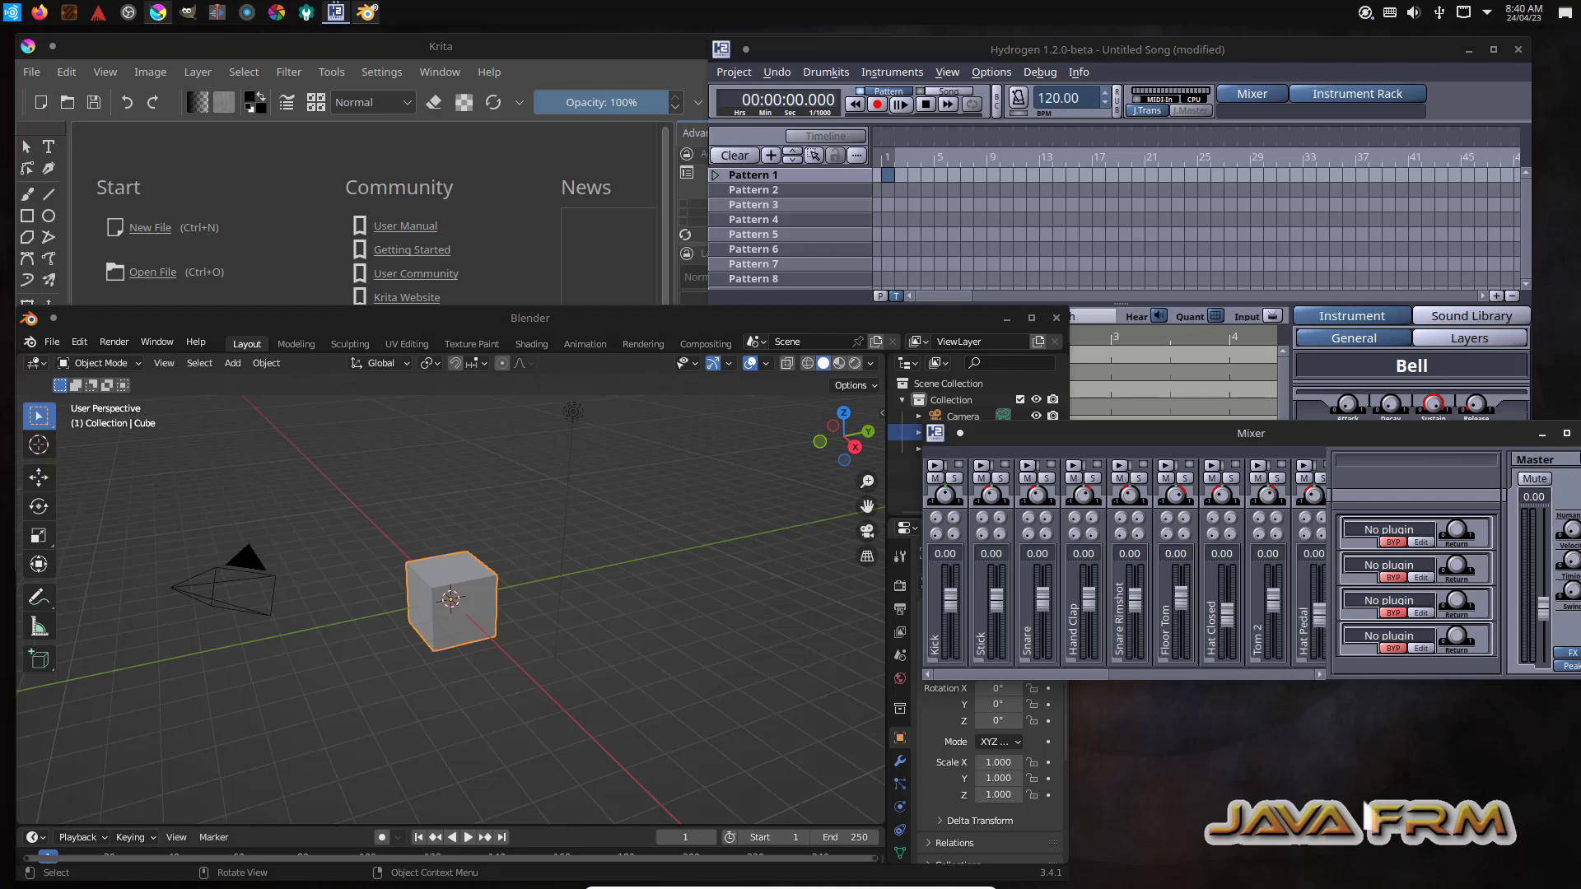
Step: Launch Konsole, enlarge its font twice, and restore it to a smaller window
click(12, 12)
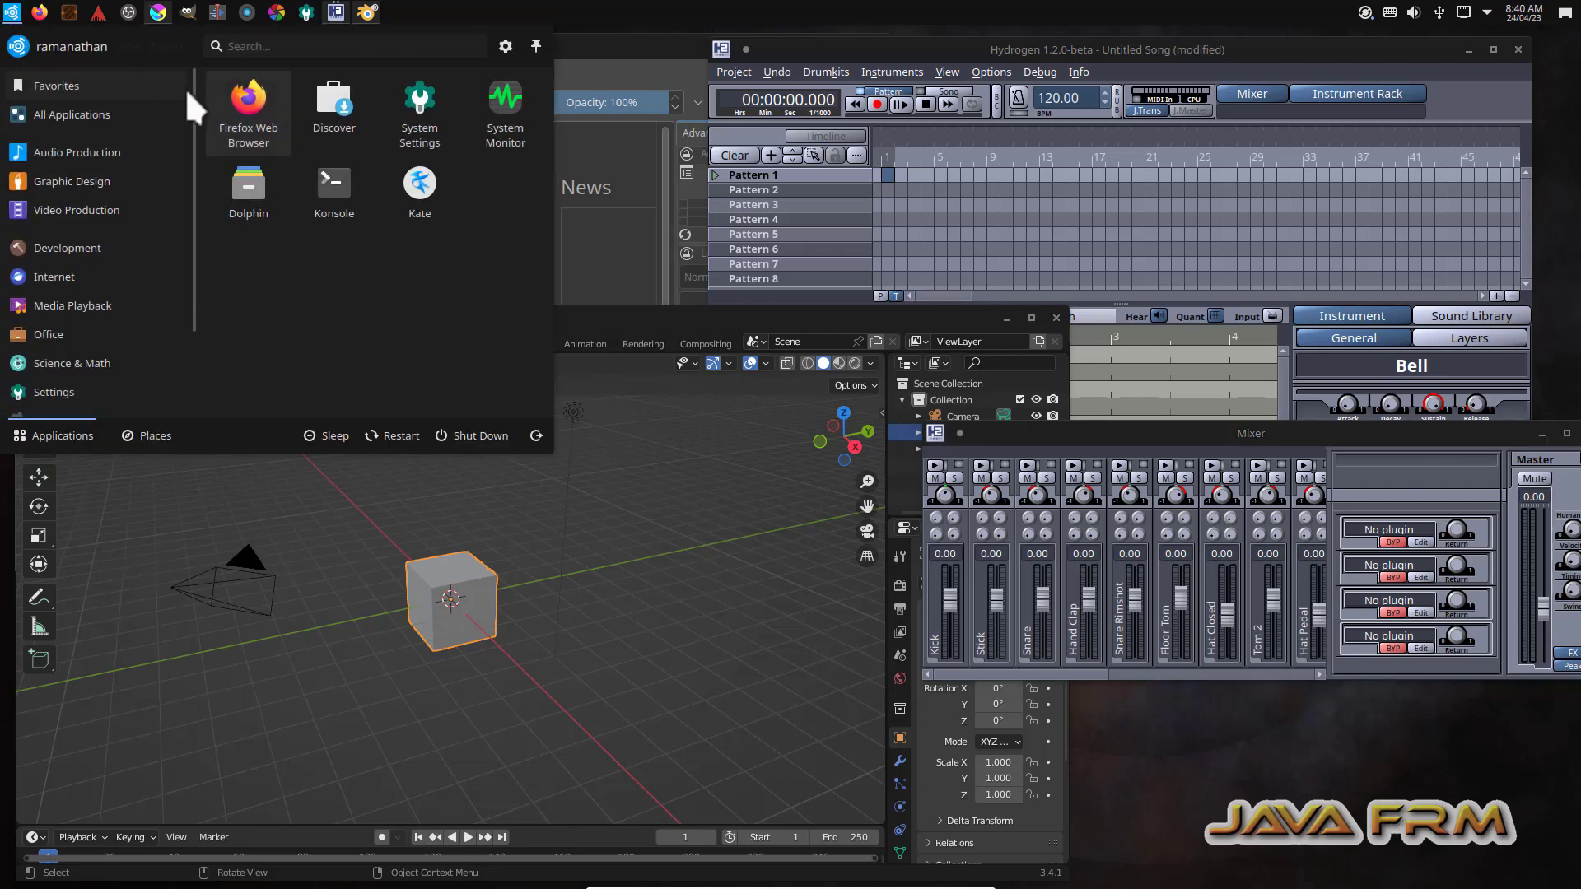
click(332, 188)
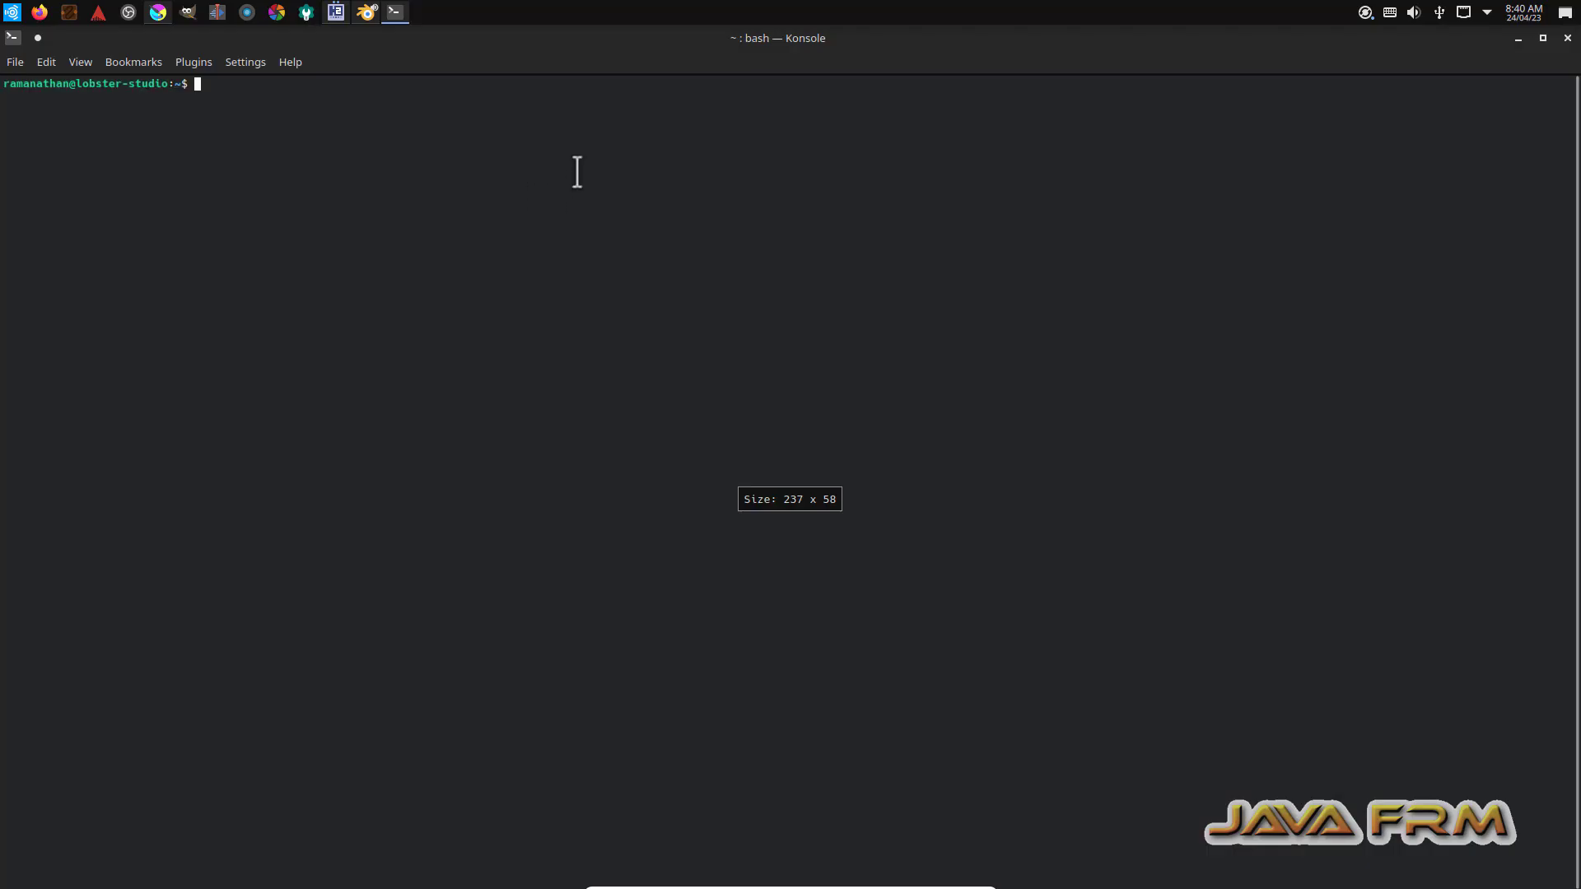
click(76, 61)
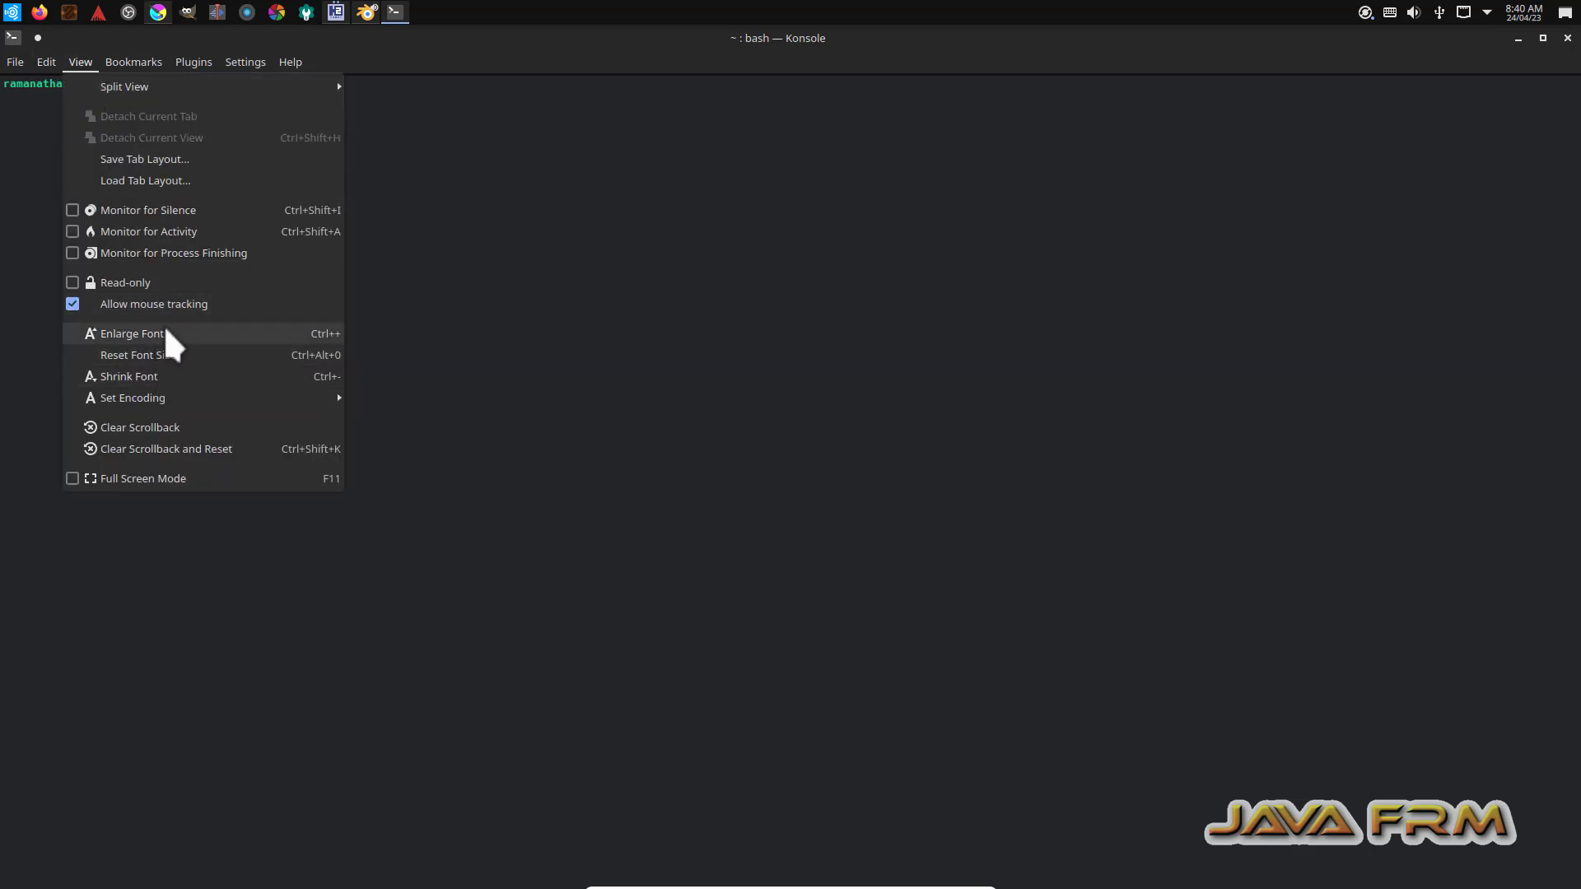
click(165, 327)
click(86, 63)
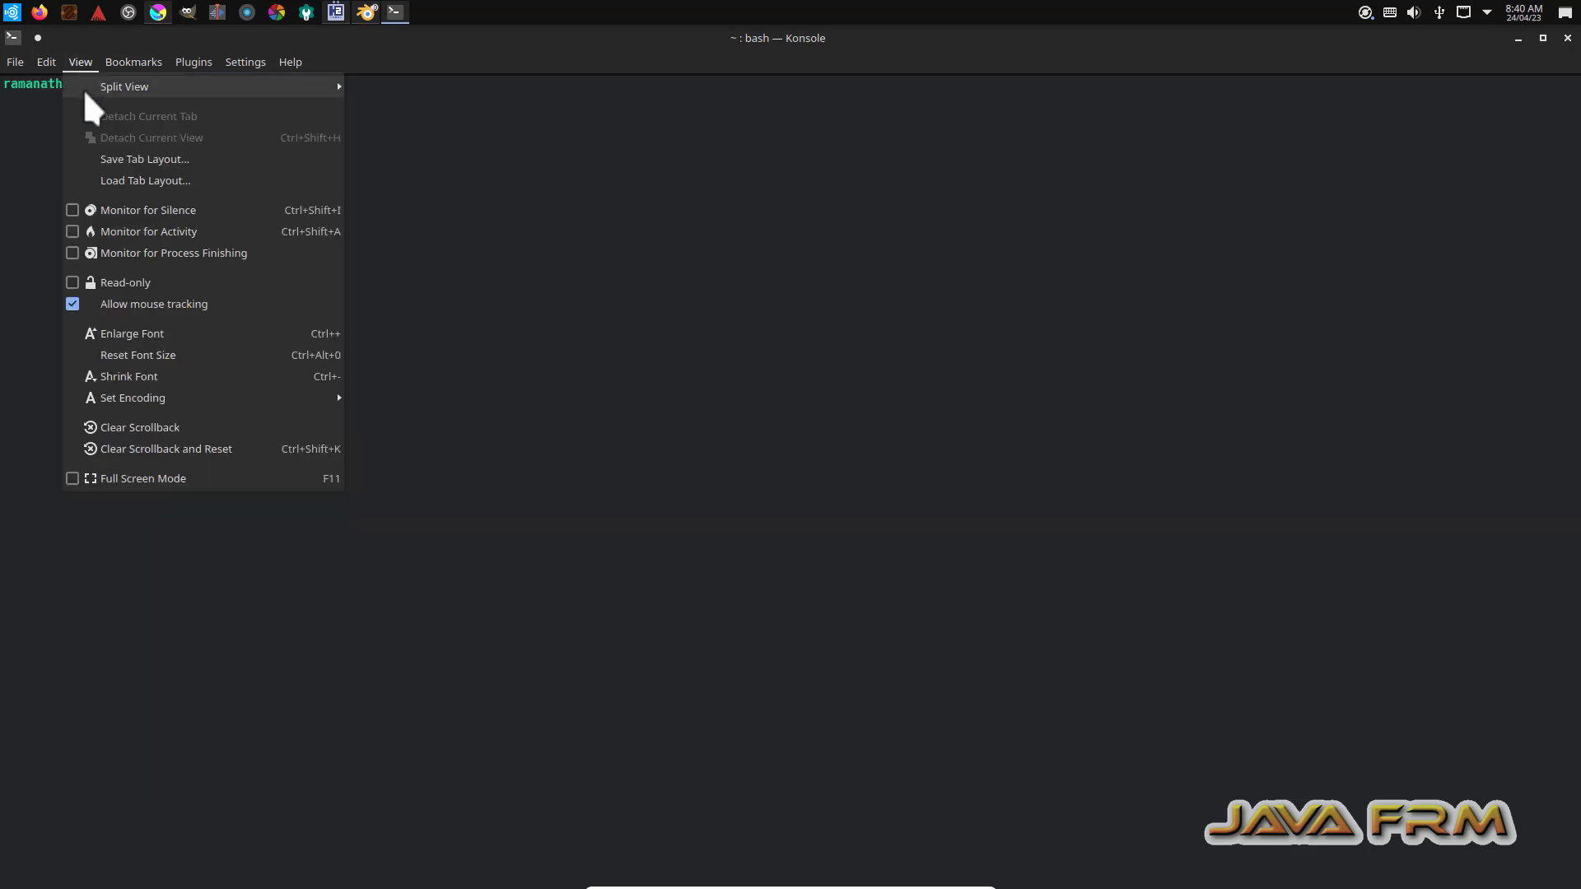
click(190, 334)
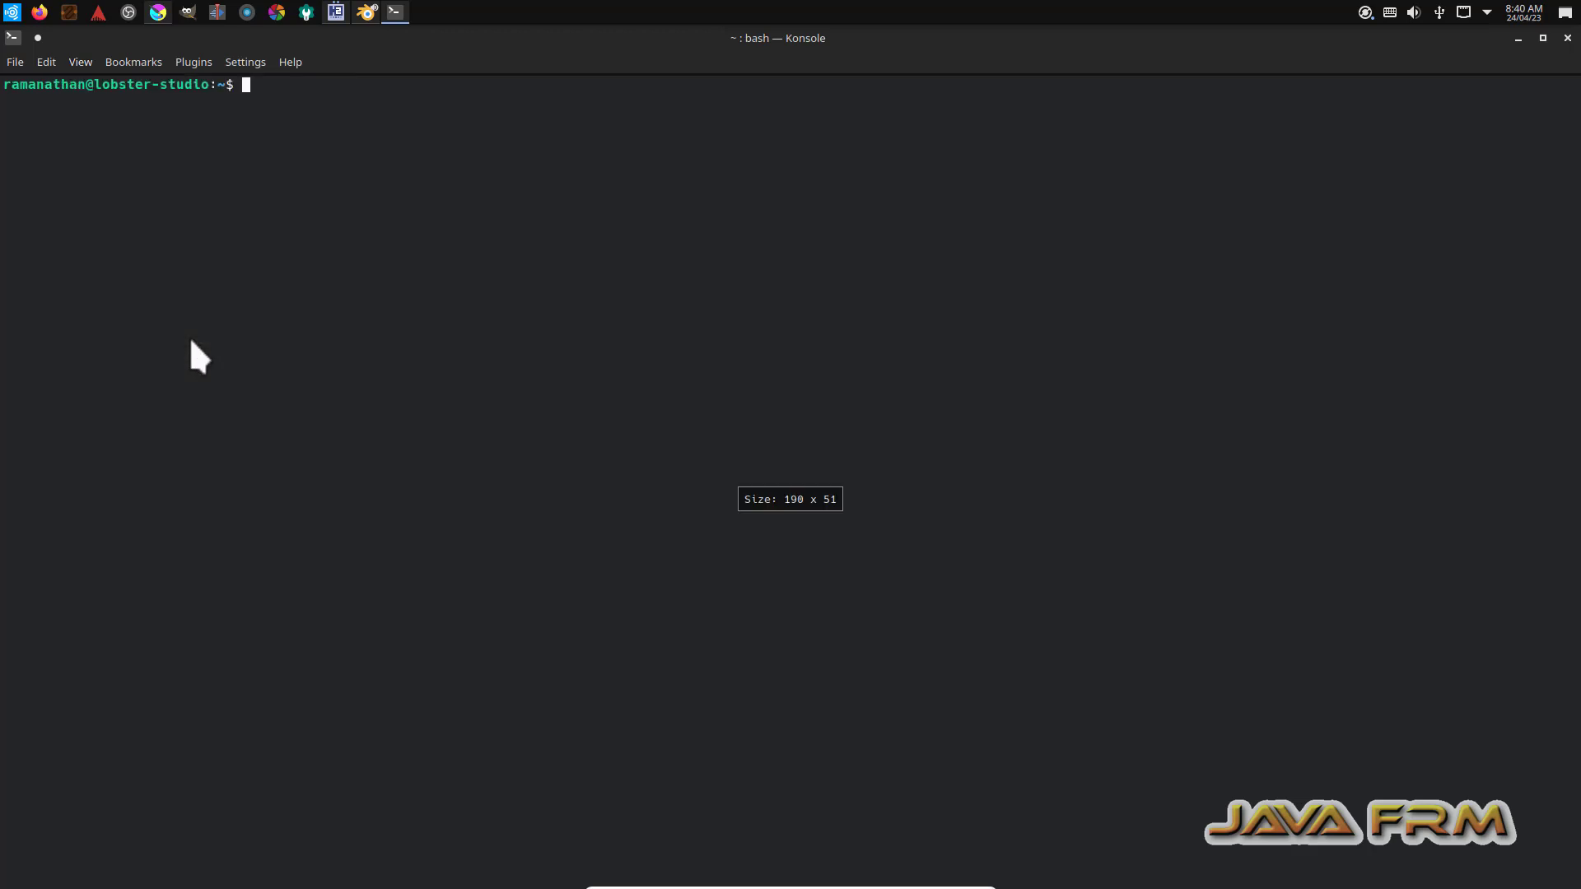
click(1542, 38)
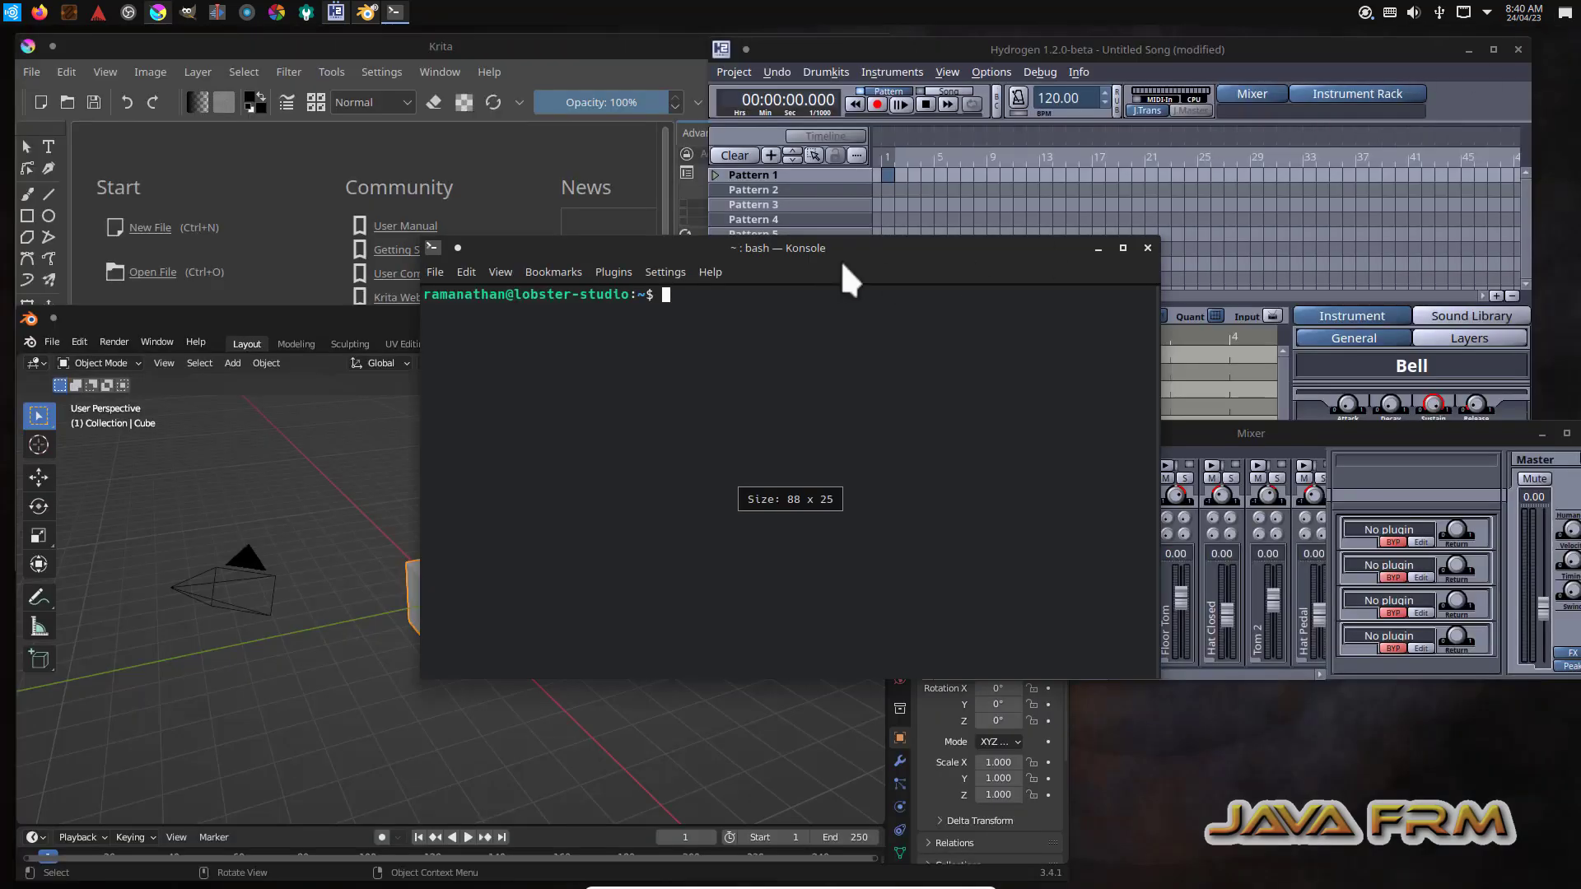
Step: Center the terminal window and get a root shell with sudo su
drag(841, 257, 947, 520)
drag(1371, 518, 889, 201)
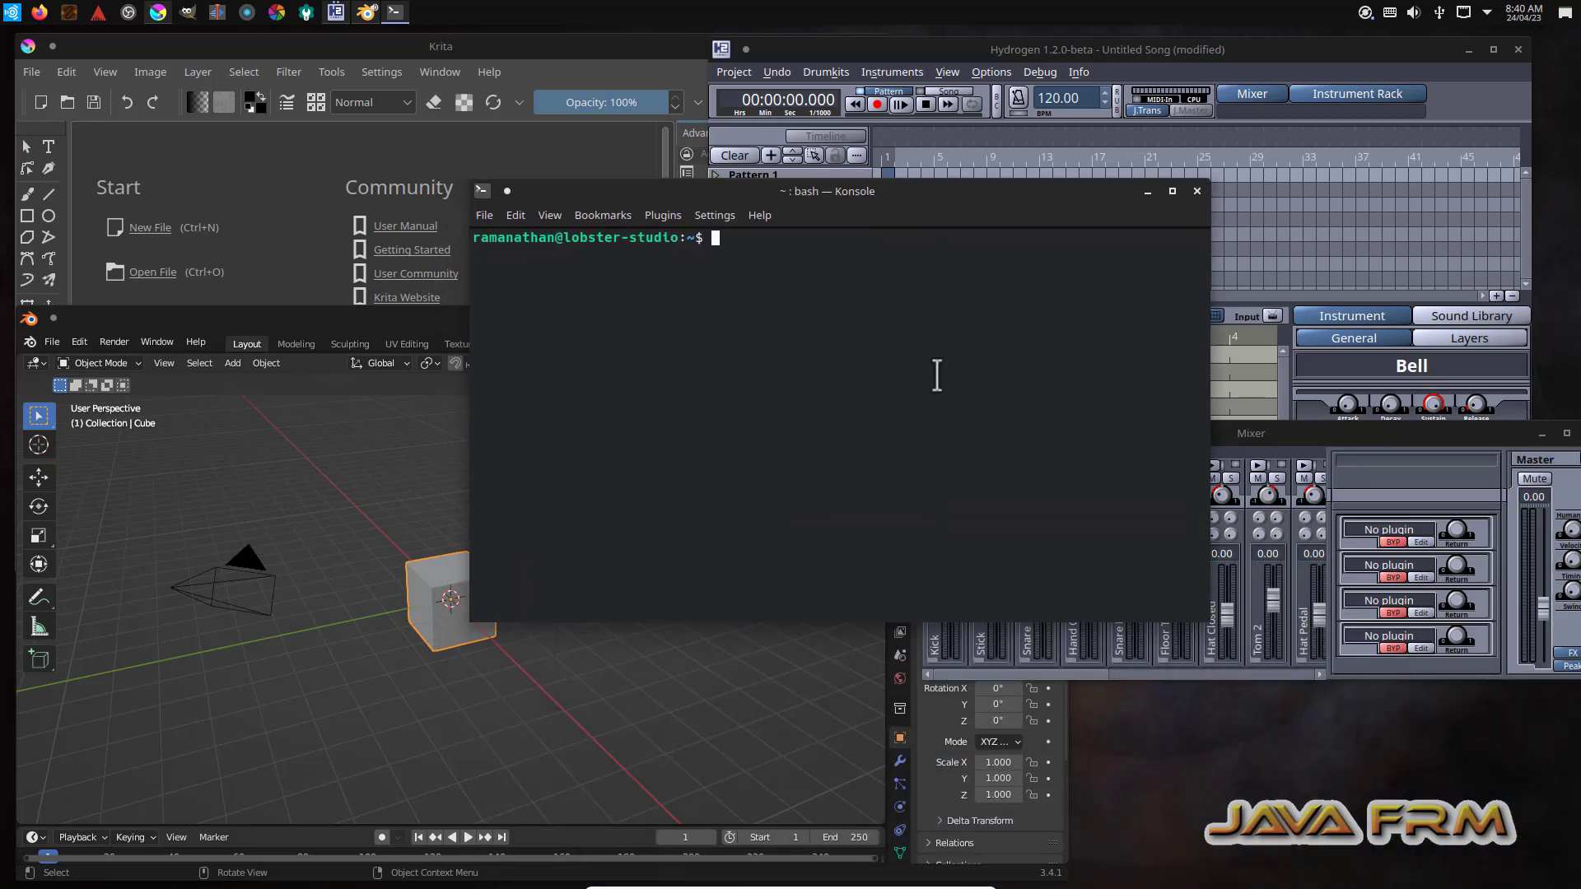
text(sudo su)
key(Return)
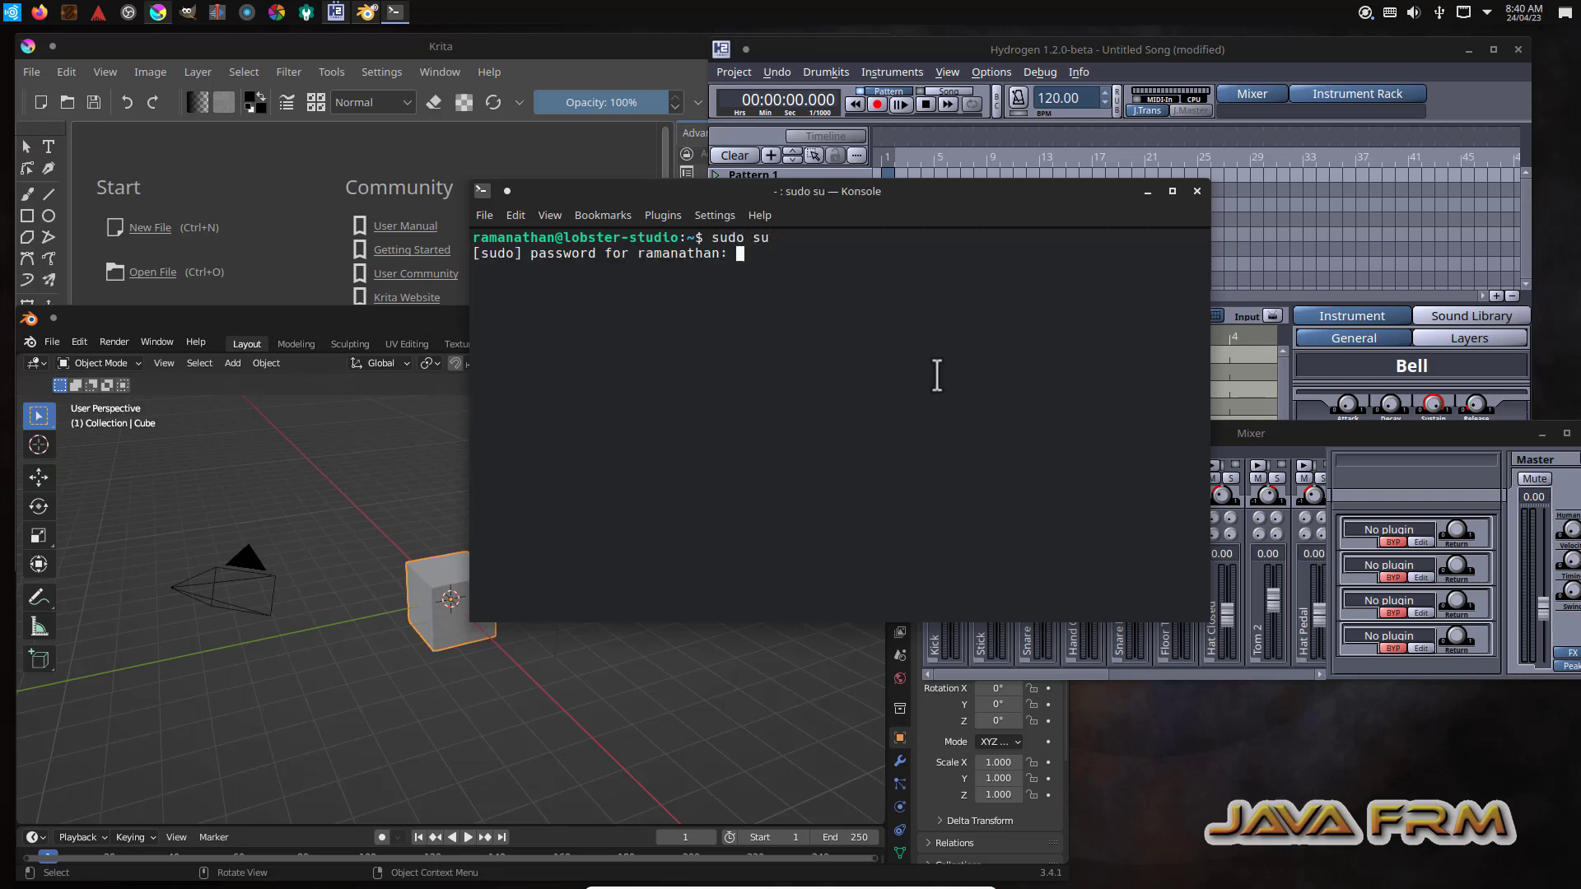
key(Return)
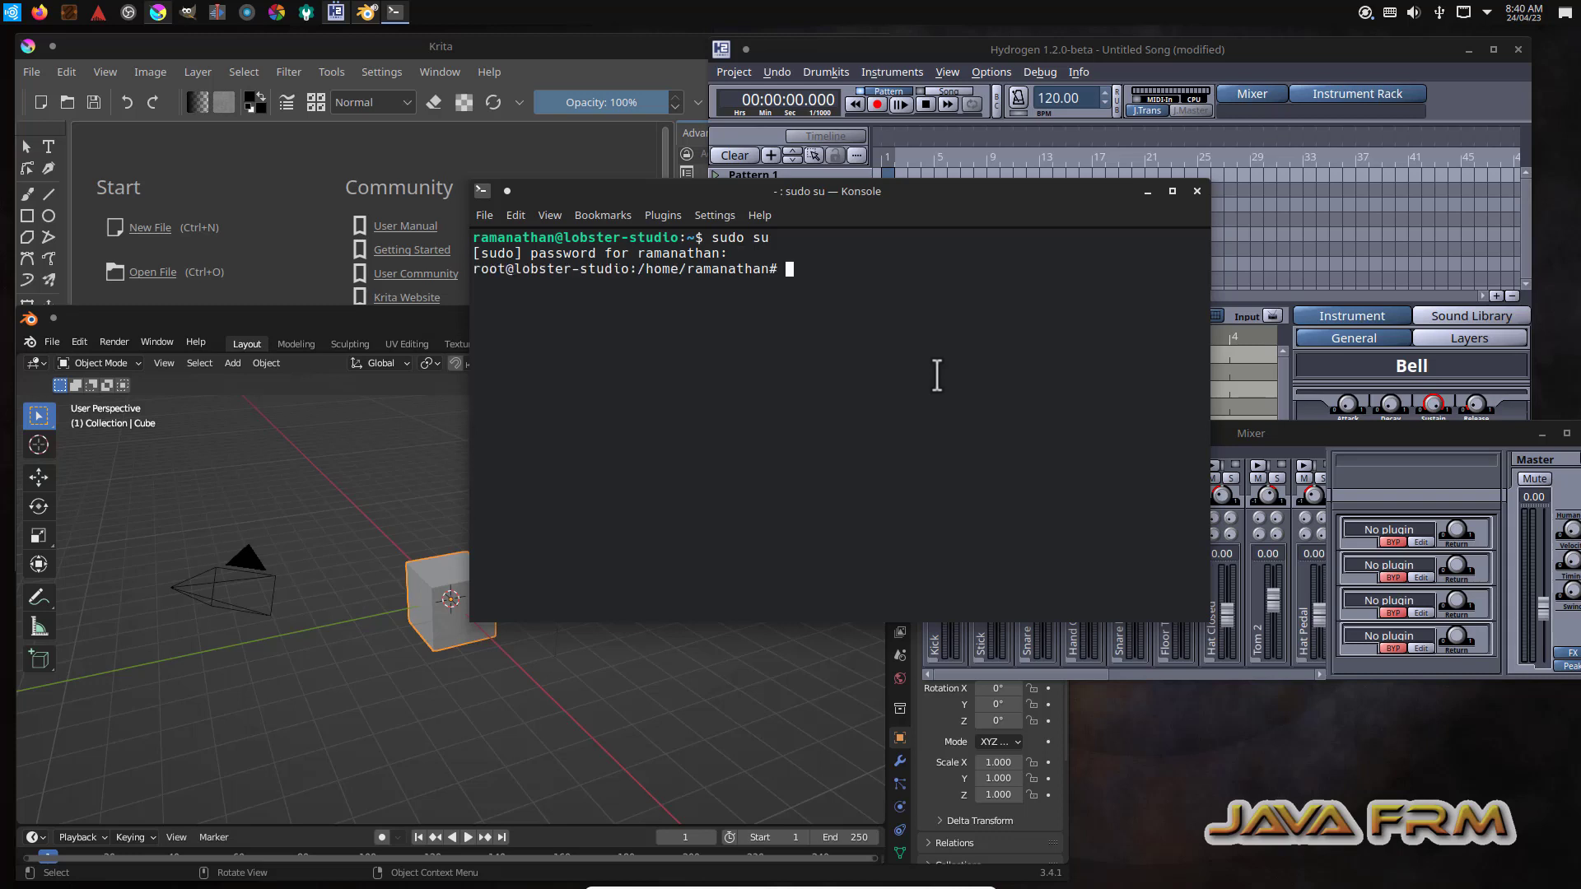
Step: Change into /media/sf_OracleDatabase23c, list its files, and select the output
text(cd /media/sf)
key(Tab)
key(Return)
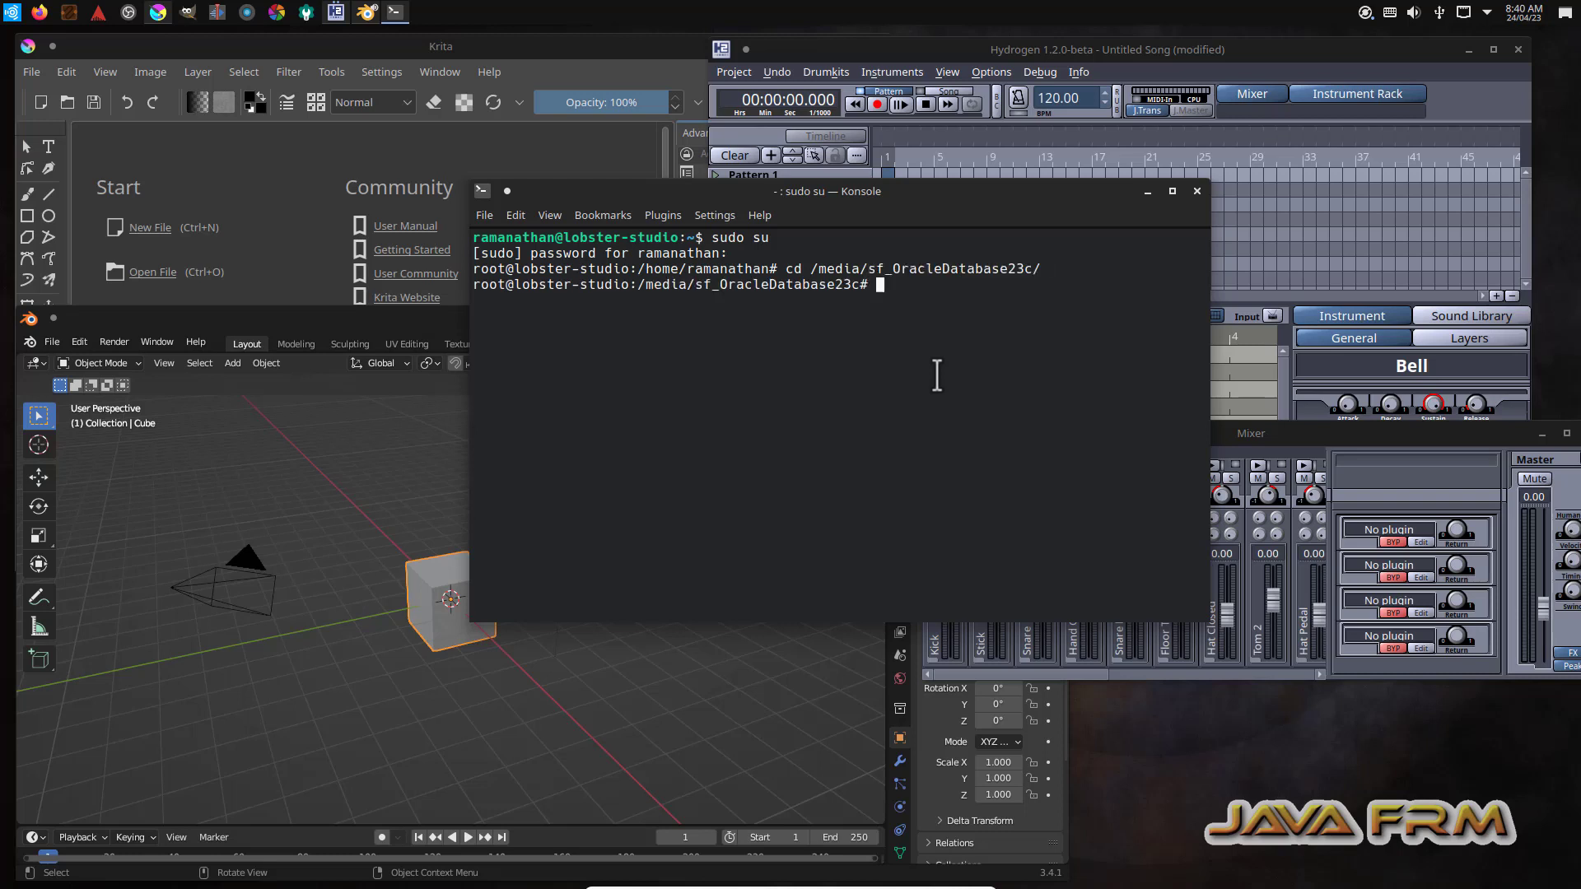
text(ls)
key(Return)
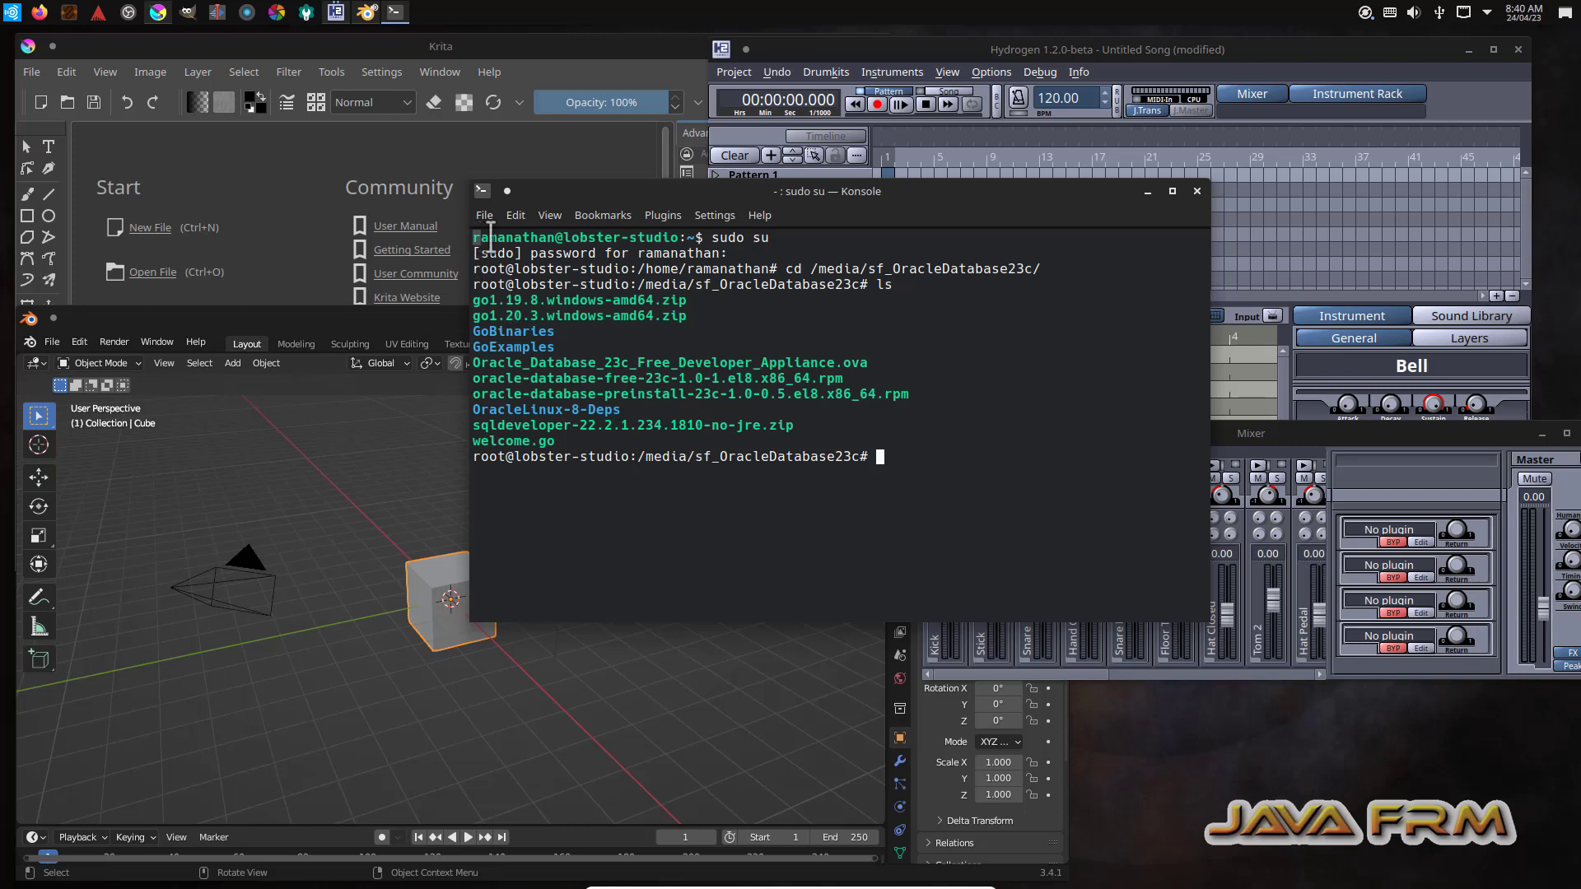
drag(476, 237, 935, 458)
Step: Copy the selected Konsole output and paste it into a new Notepad document on the host
right_click(748, 337)
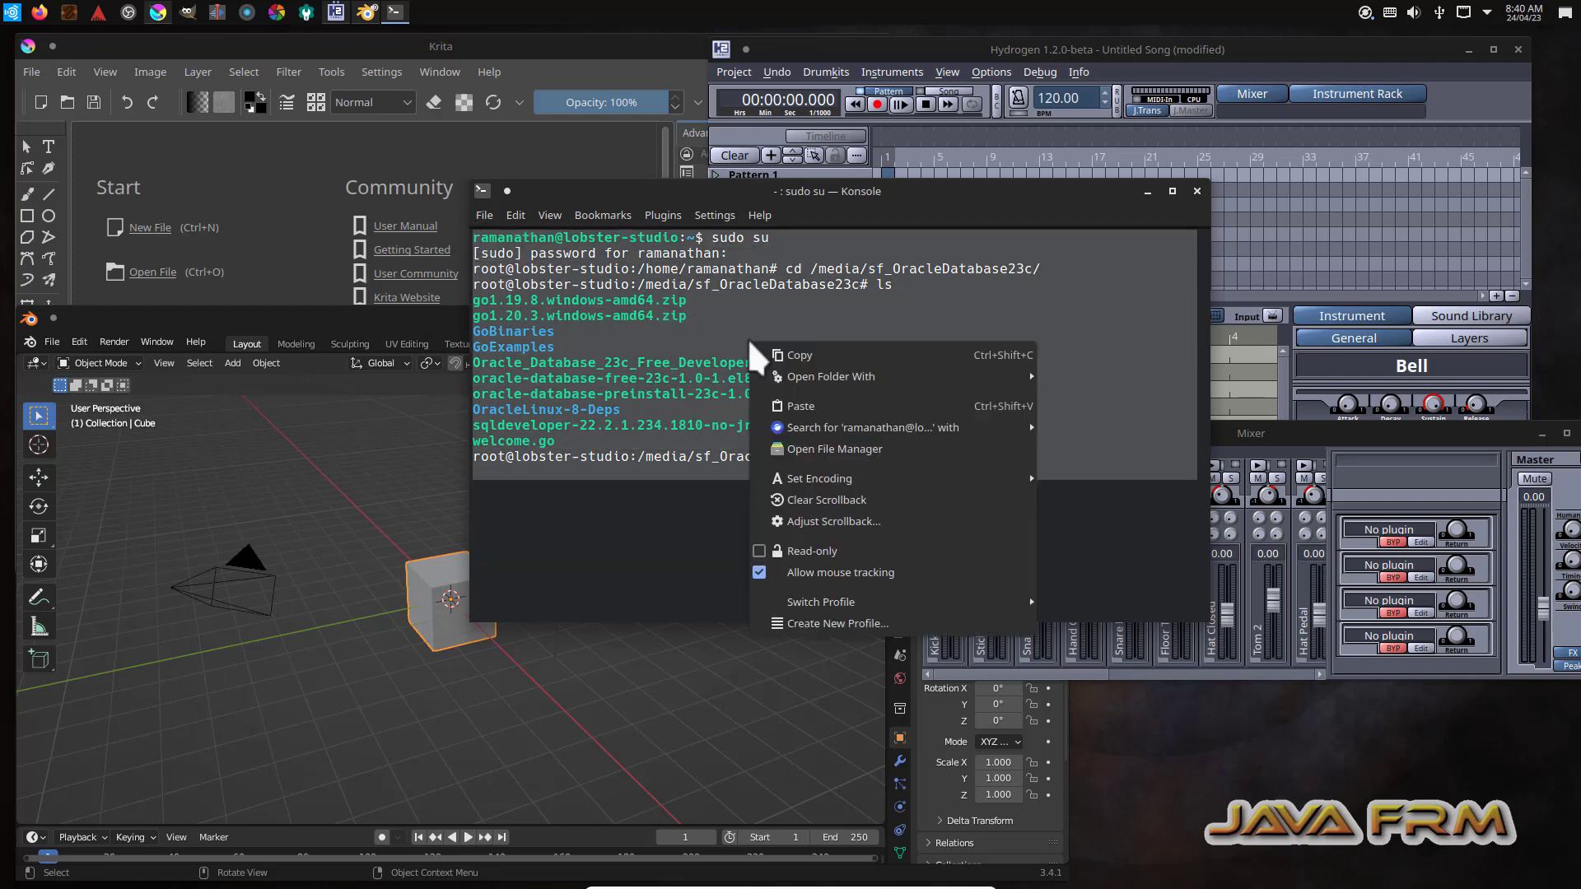
click(800, 347)
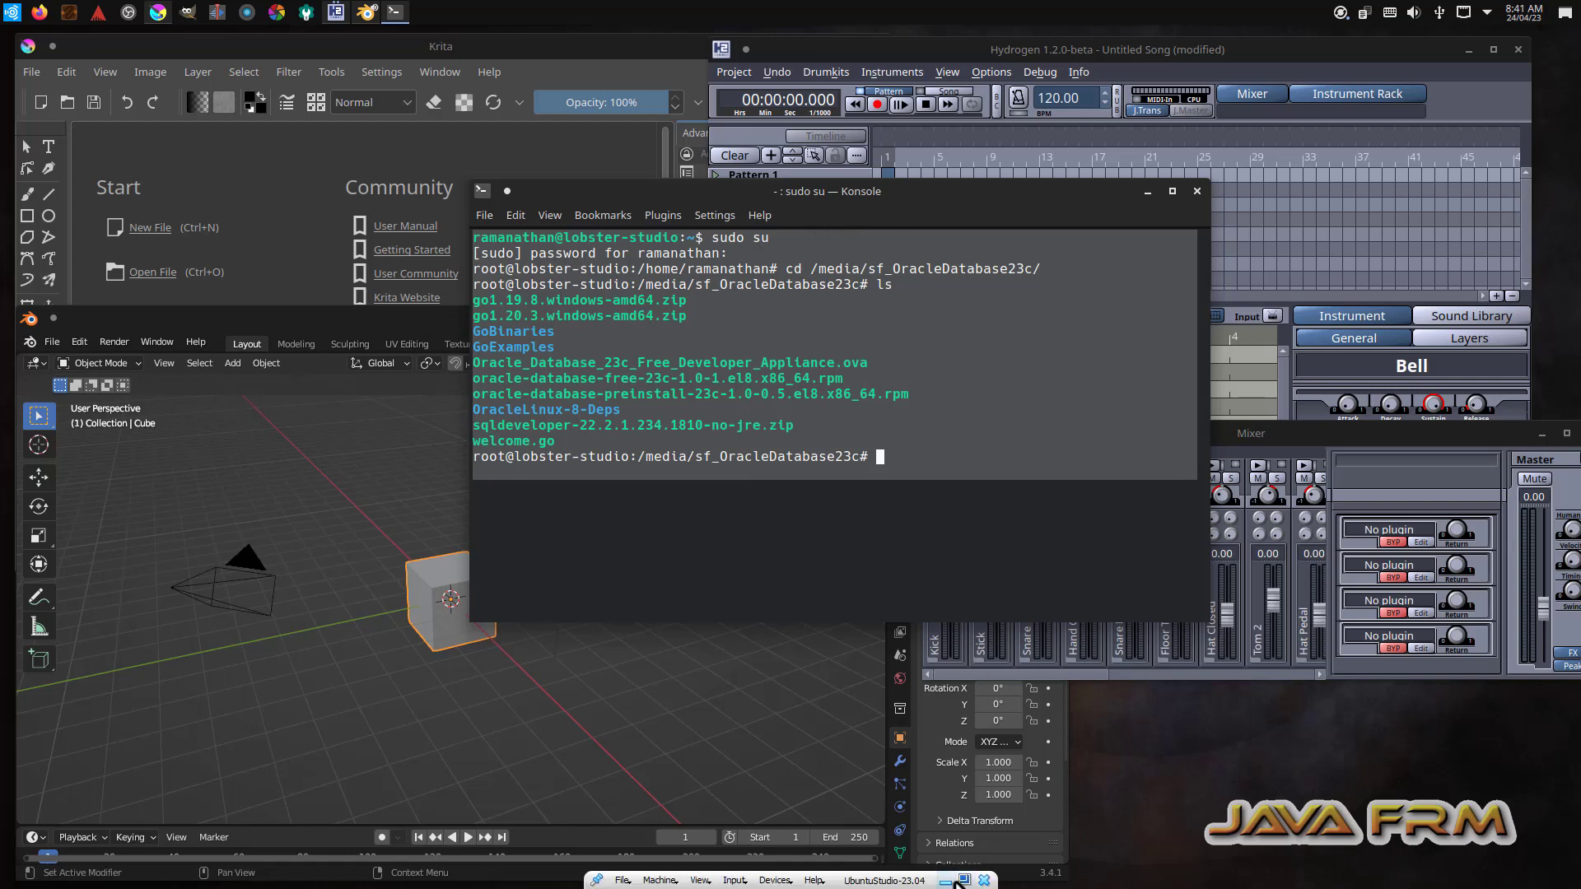
click(964, 880)
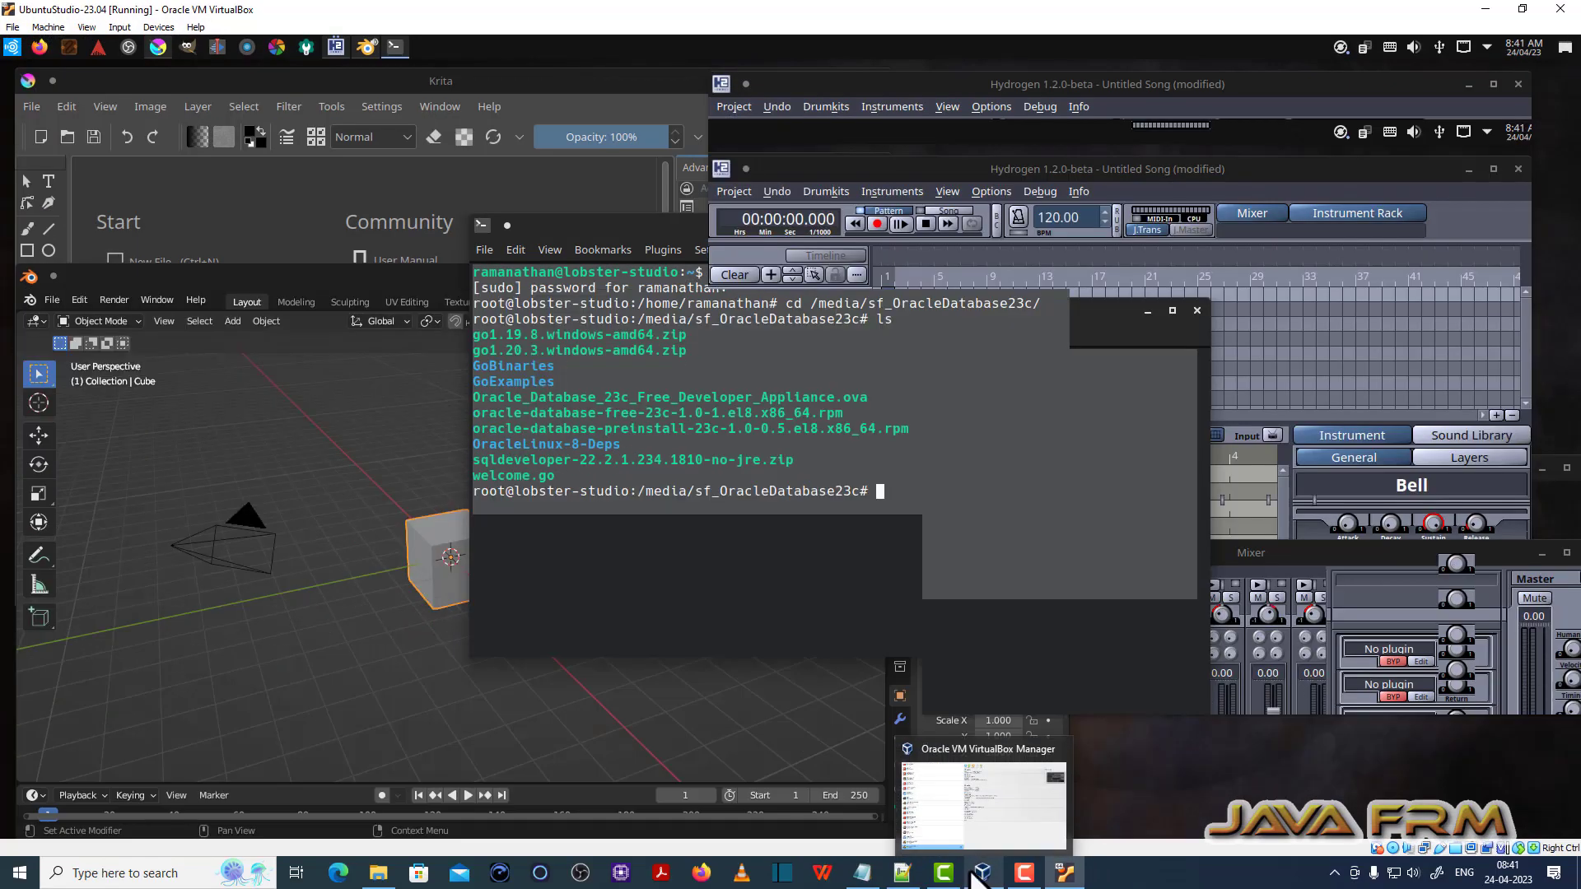
mouse_move(903, 877)
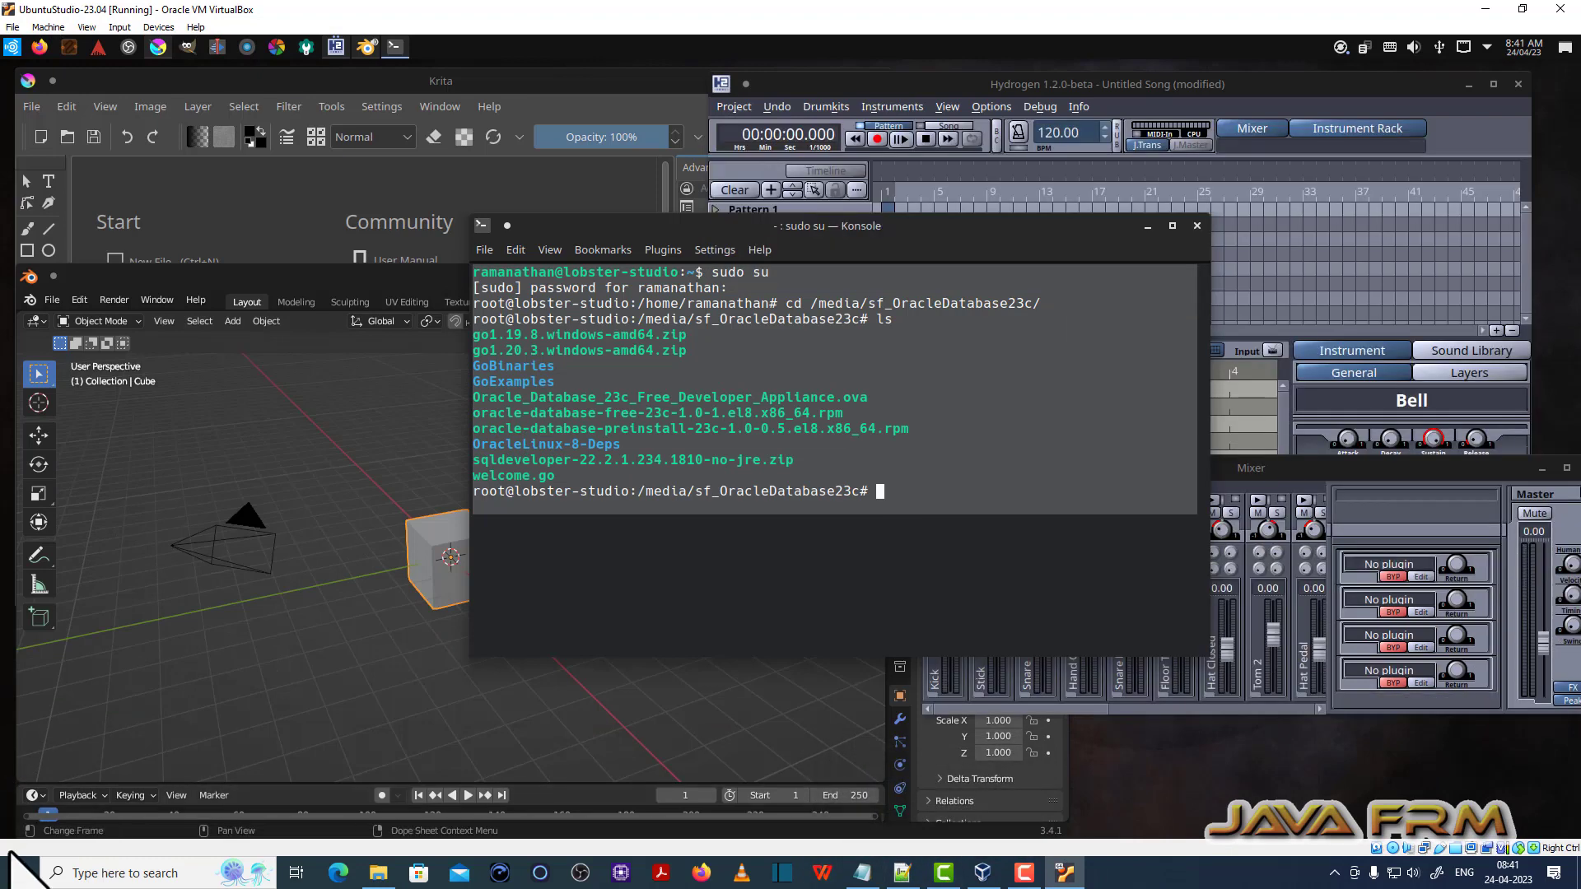
click(20, 873)
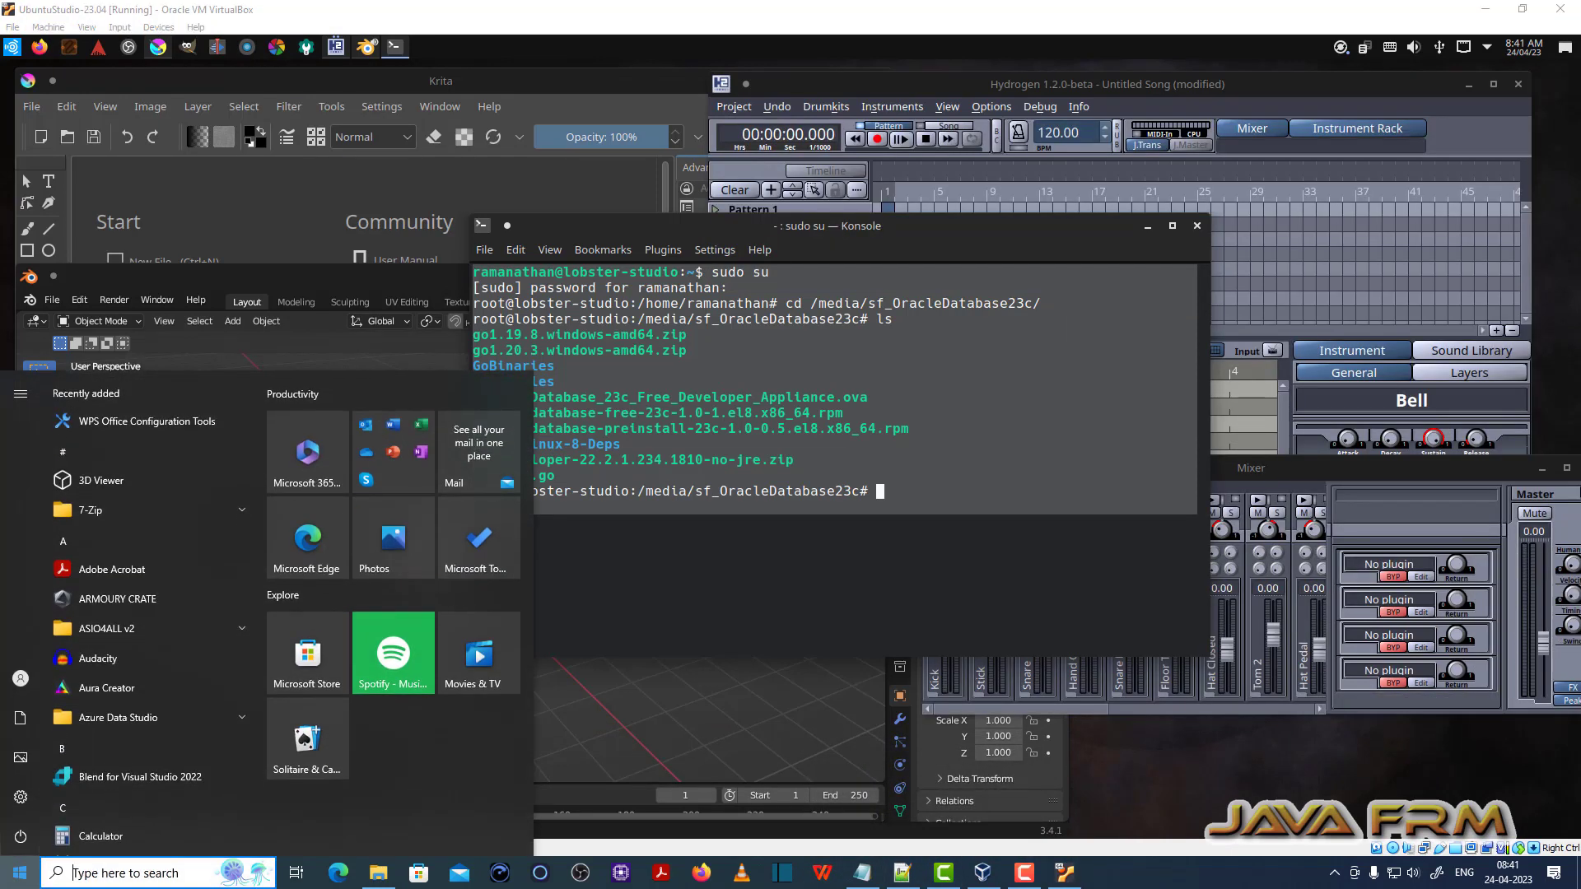
text(n)
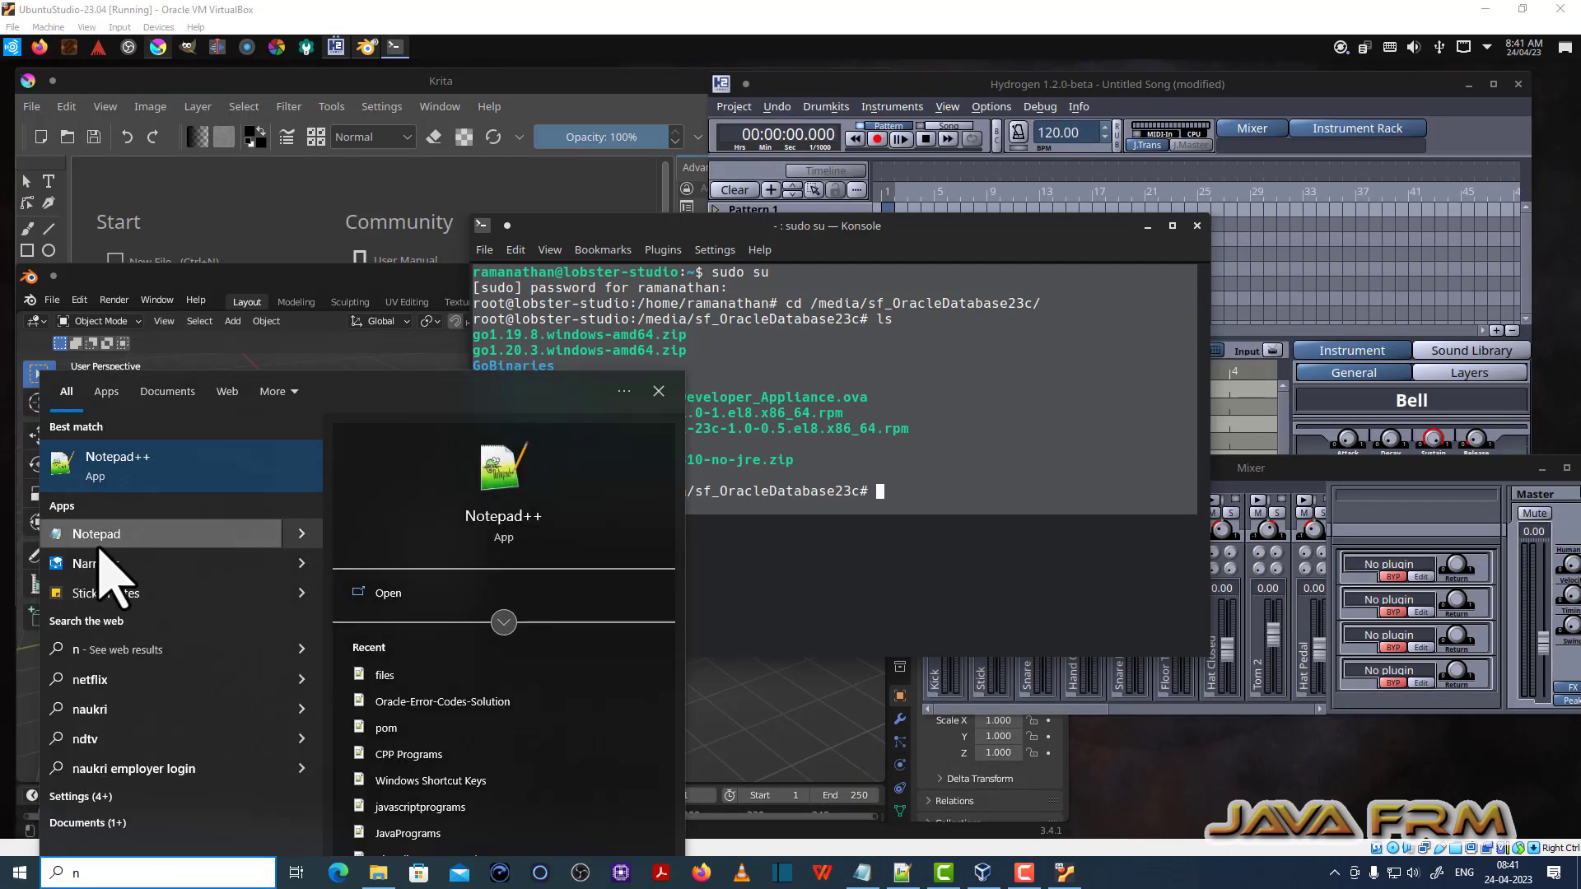
click(99, 545)
right_click(671, 211)
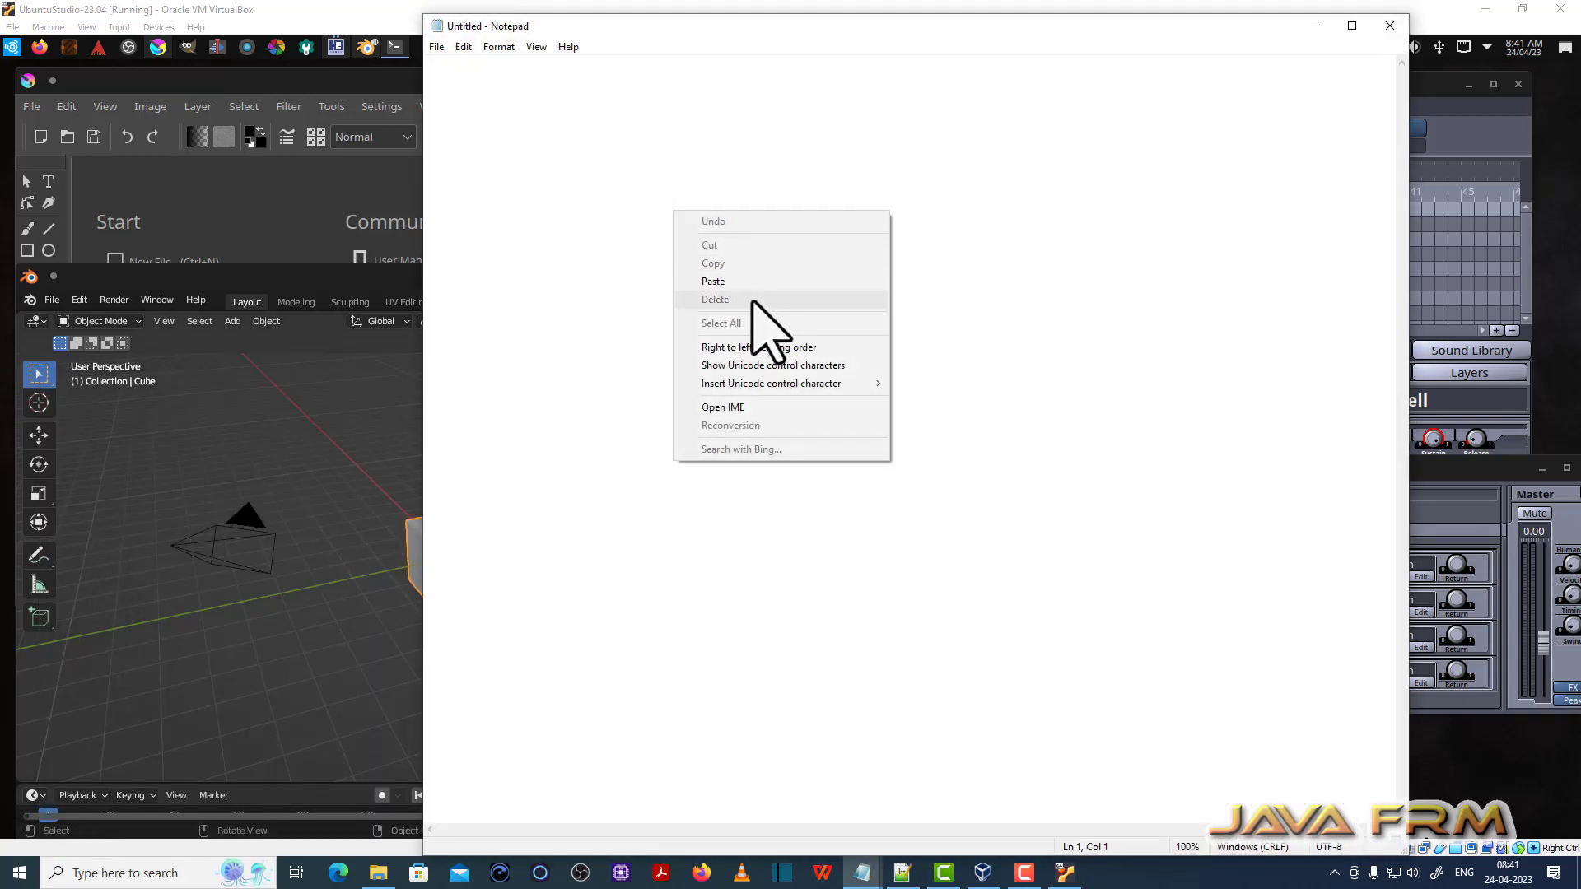
click(713, 280)
Step: Add the line 'Welcome to Ubuntu Studio 23', select it, and minimize Notepad
click(468, 107)
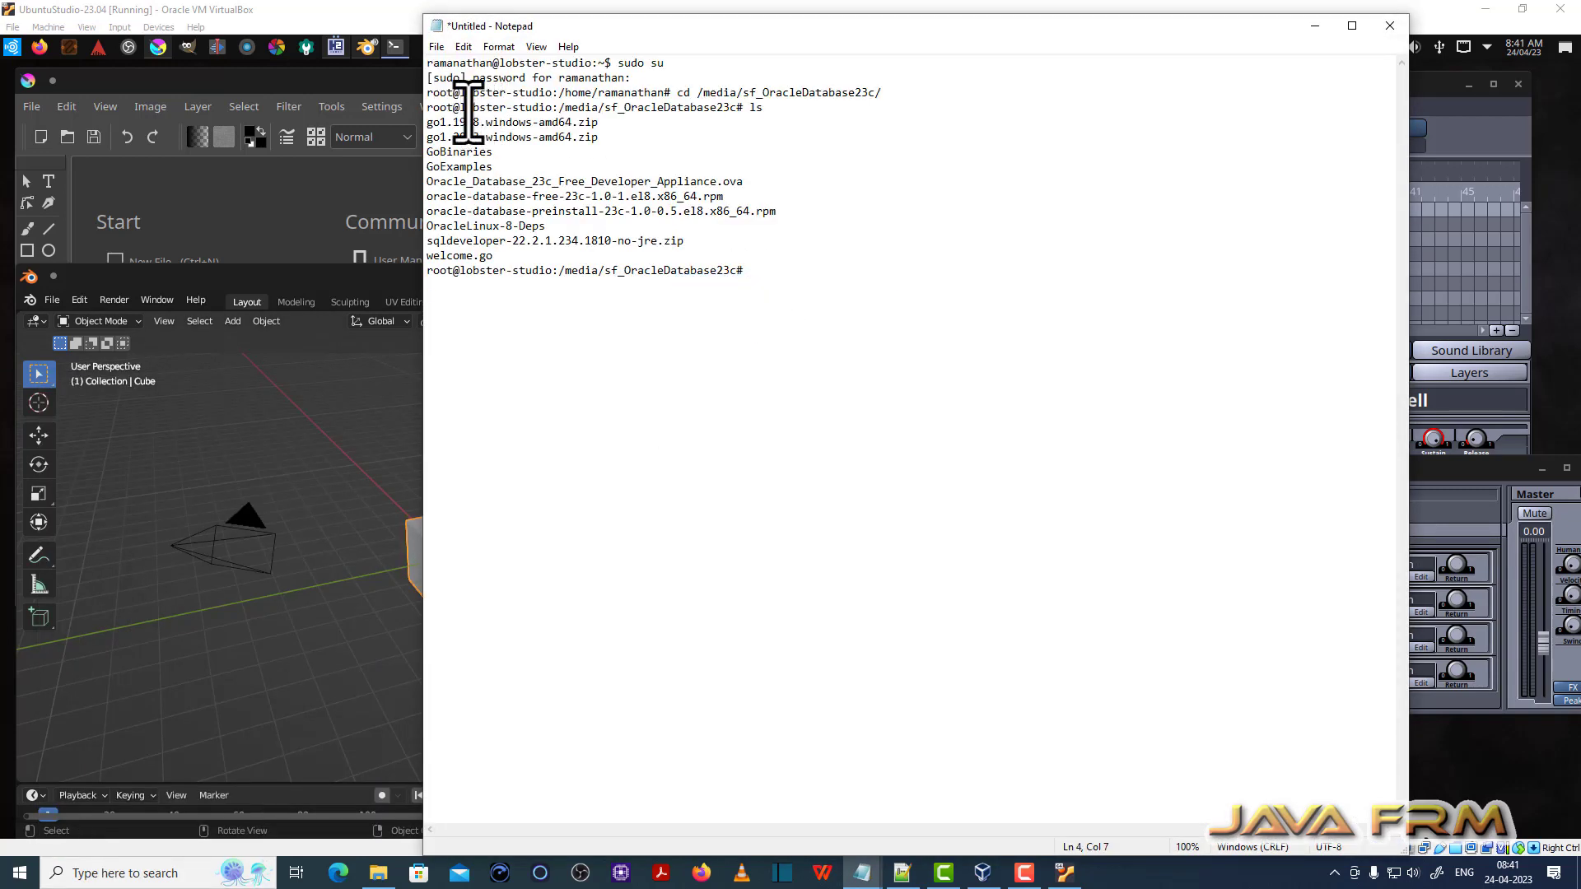
double_click(468, 107)
key(ctrl+End)
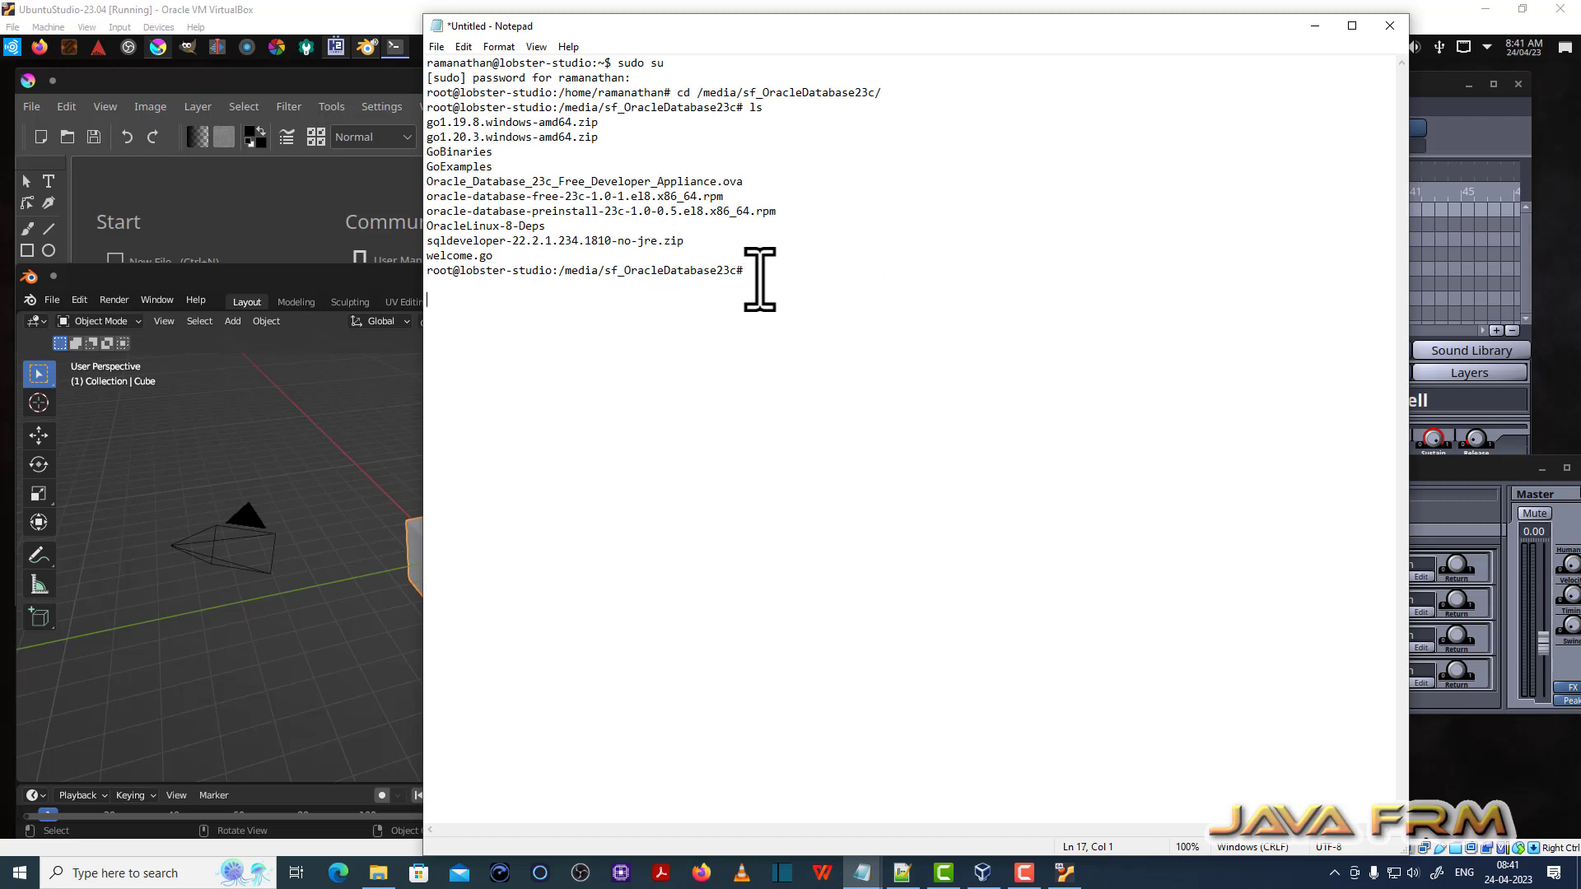
text(Welcome to Ubuntu Studio 23)
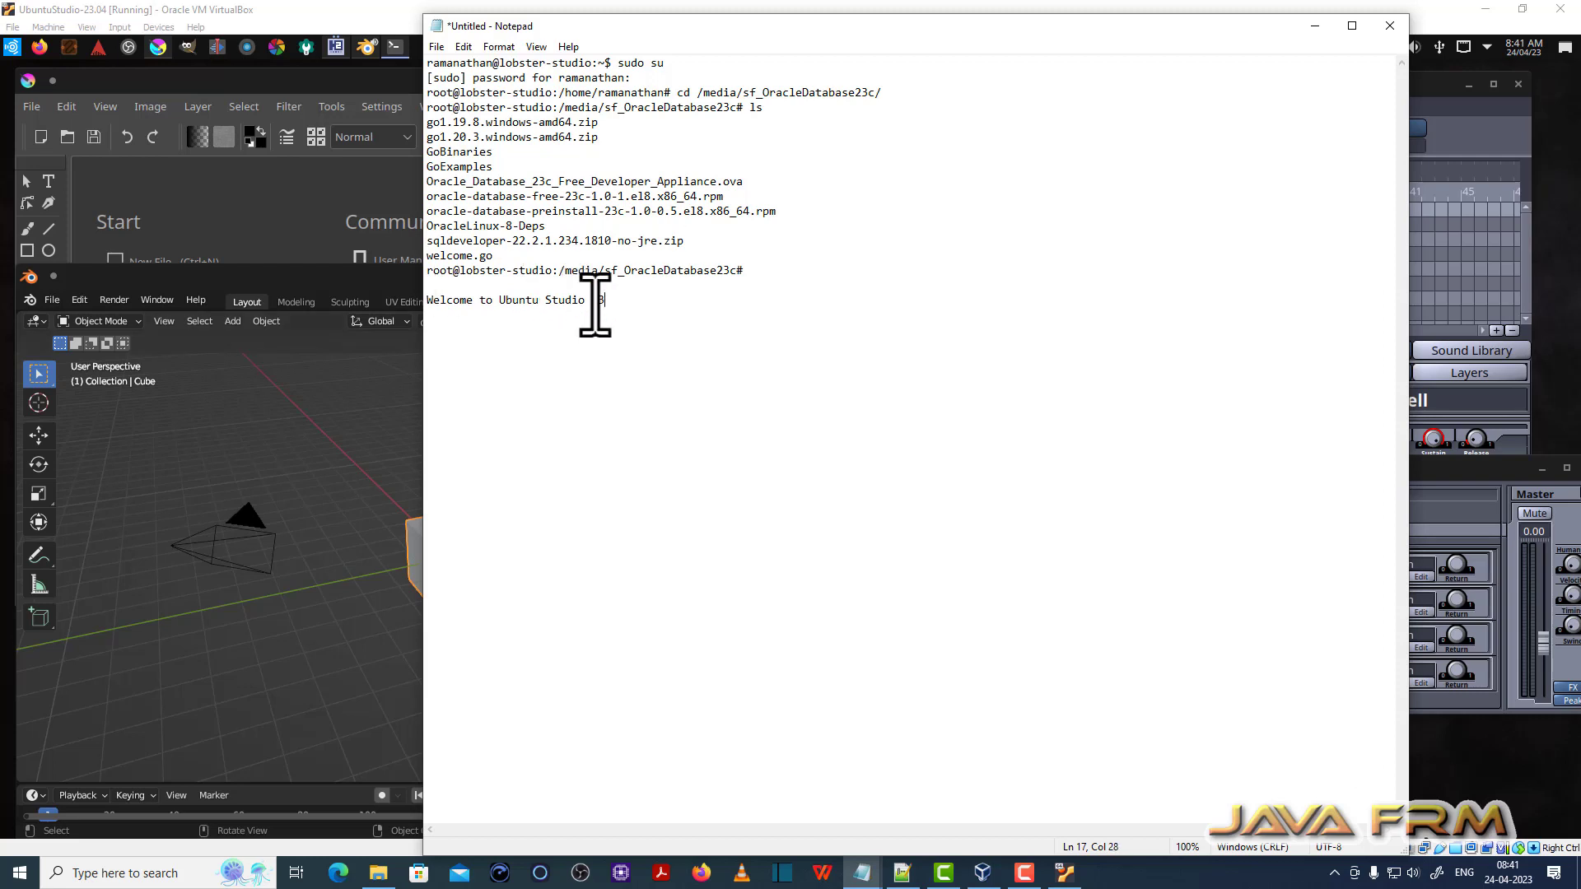
drag(609, 301, 421, 301)
key(ctrl+c)
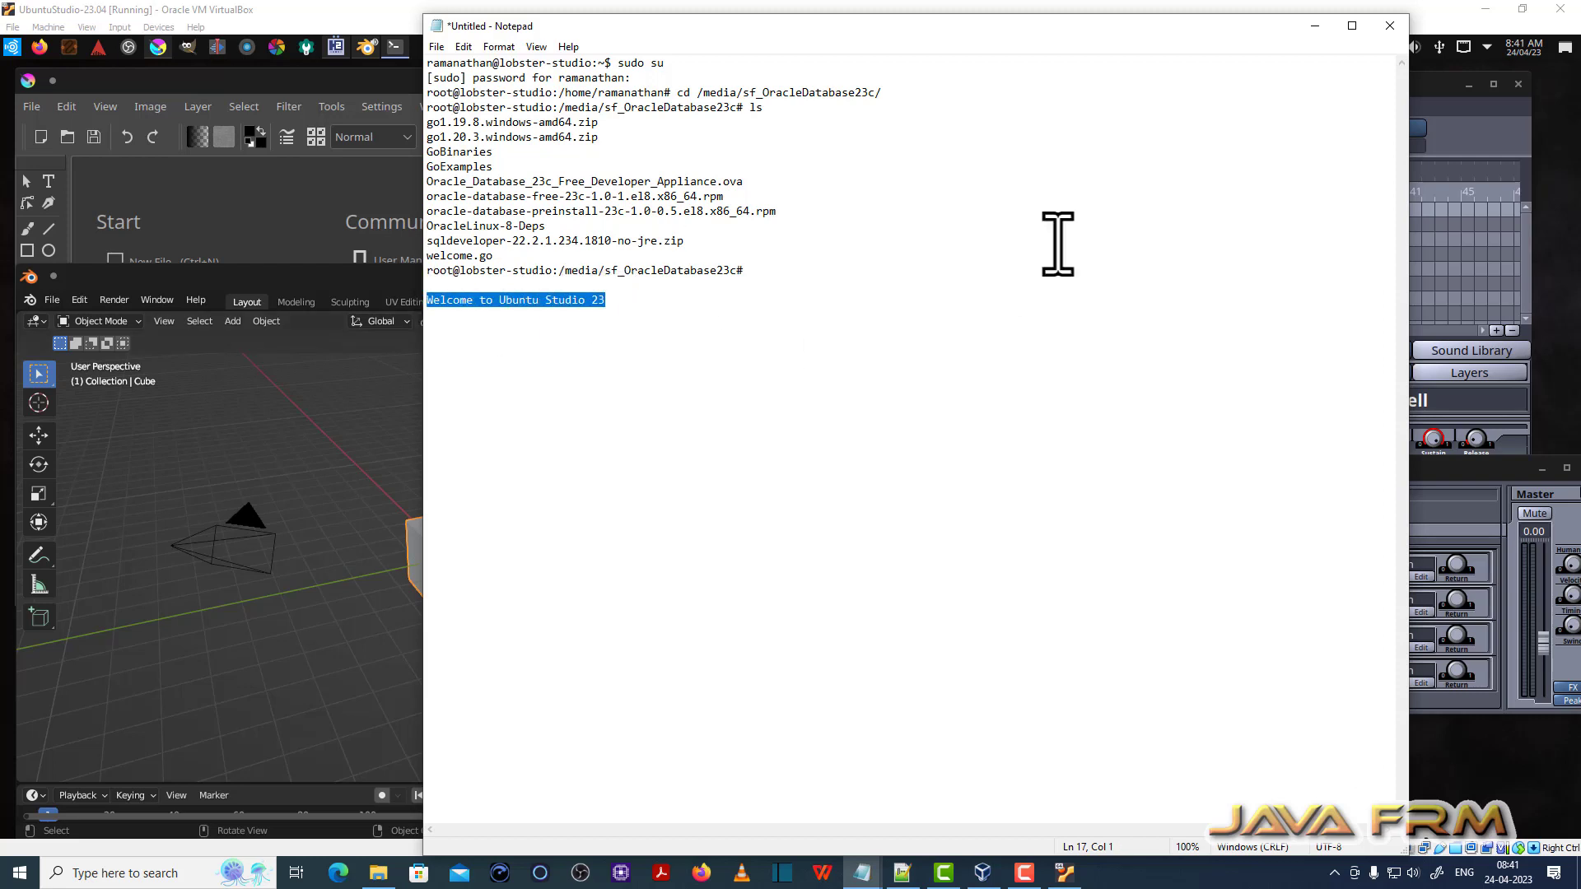
click(1315, 25)
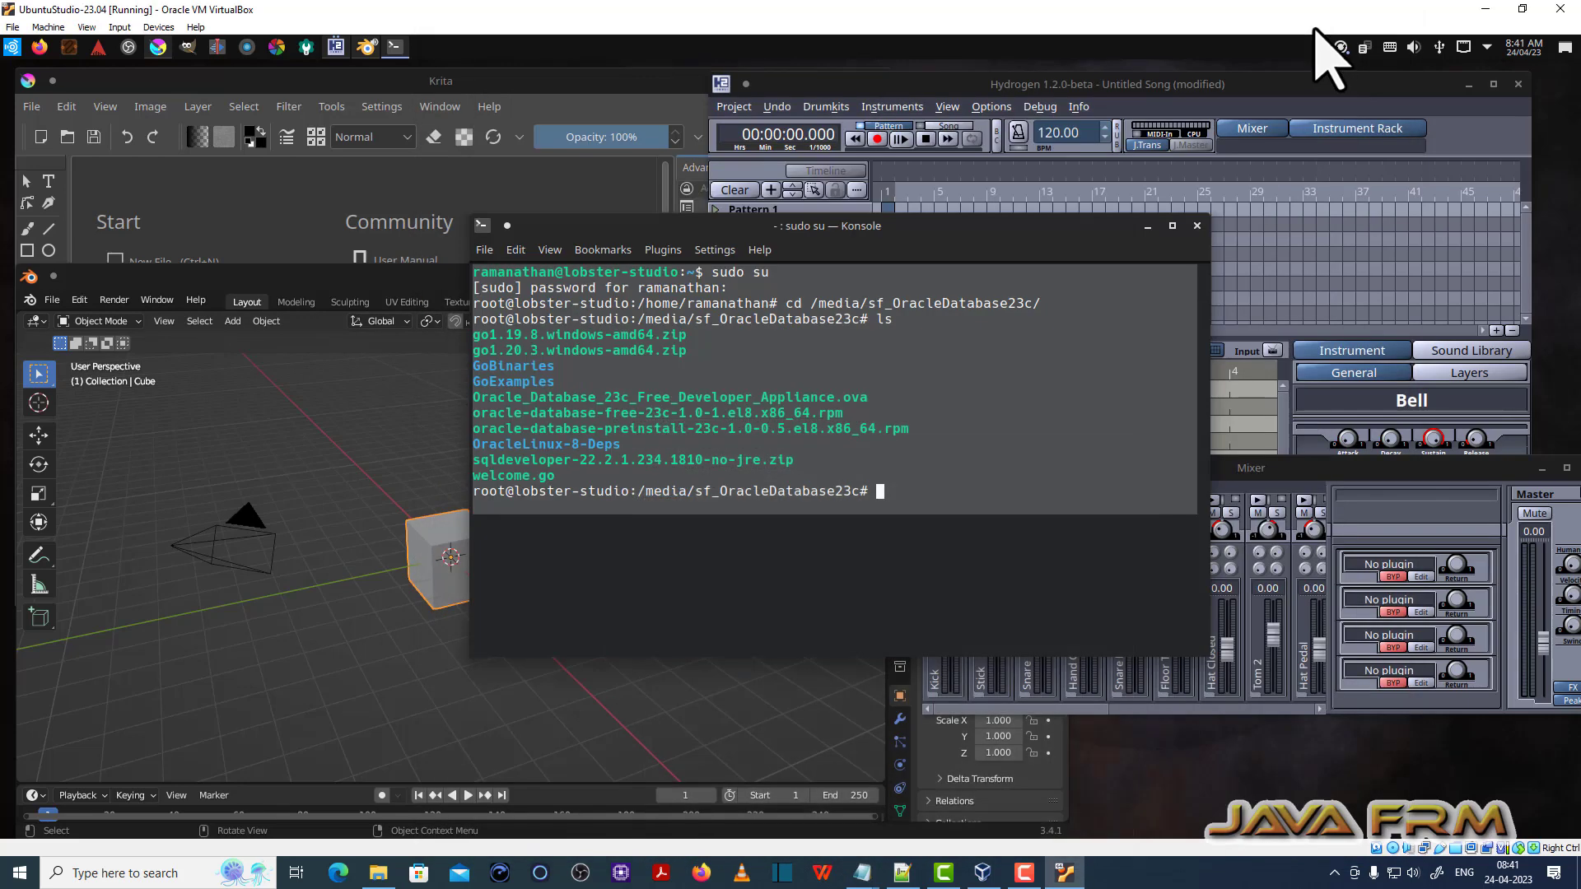
Step: Paste 'Welcome to Ubuntu Studio 23' at the root prompt, then close Konsole
right_click(928, 542)
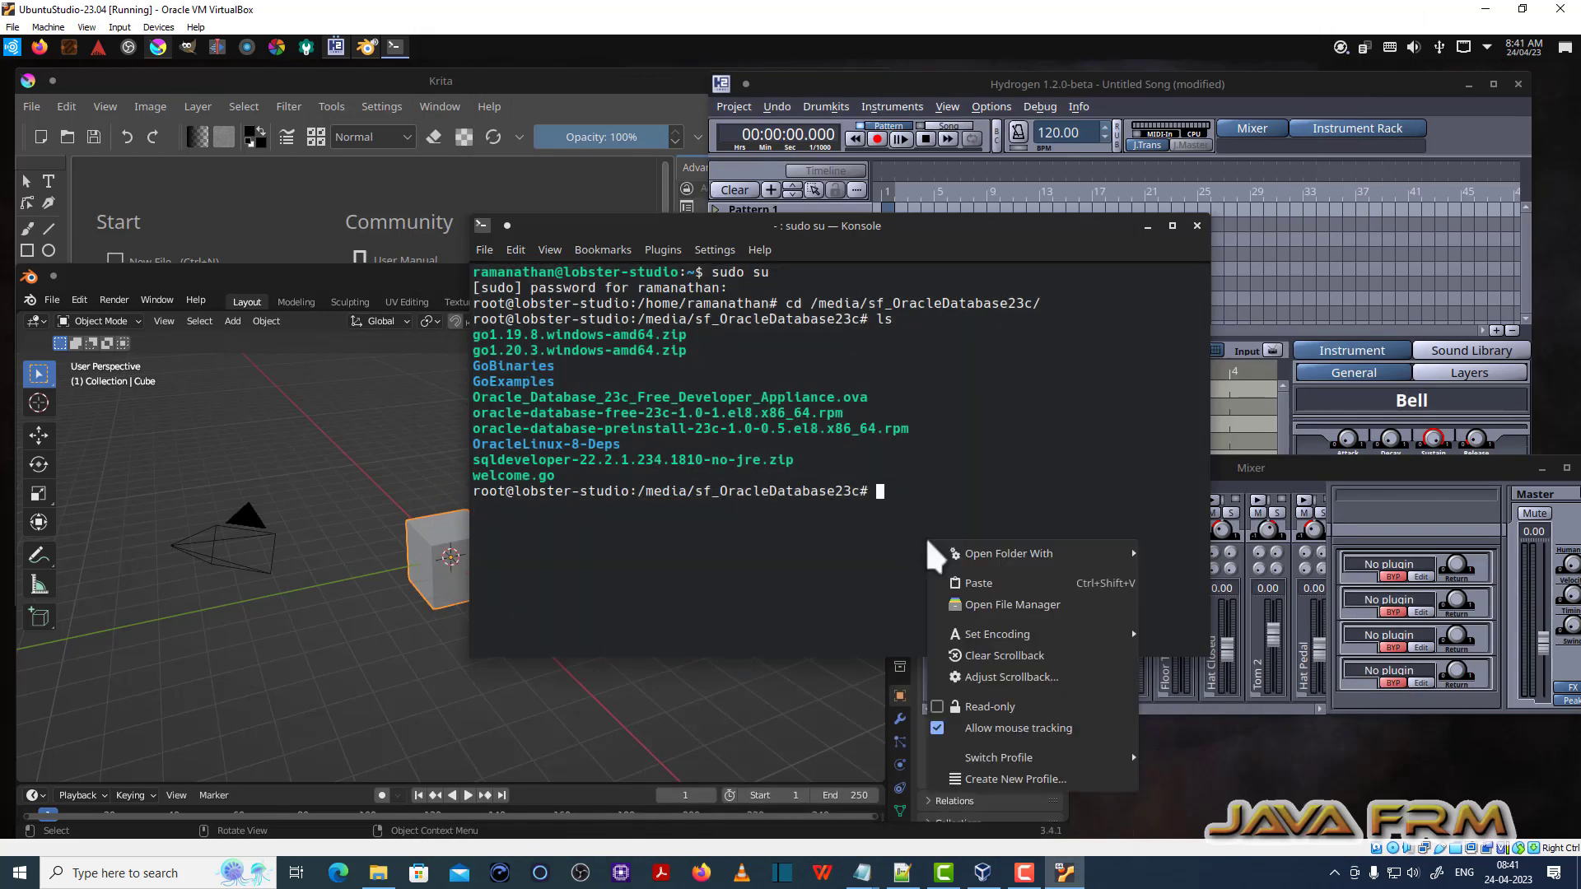
click(990, 583)
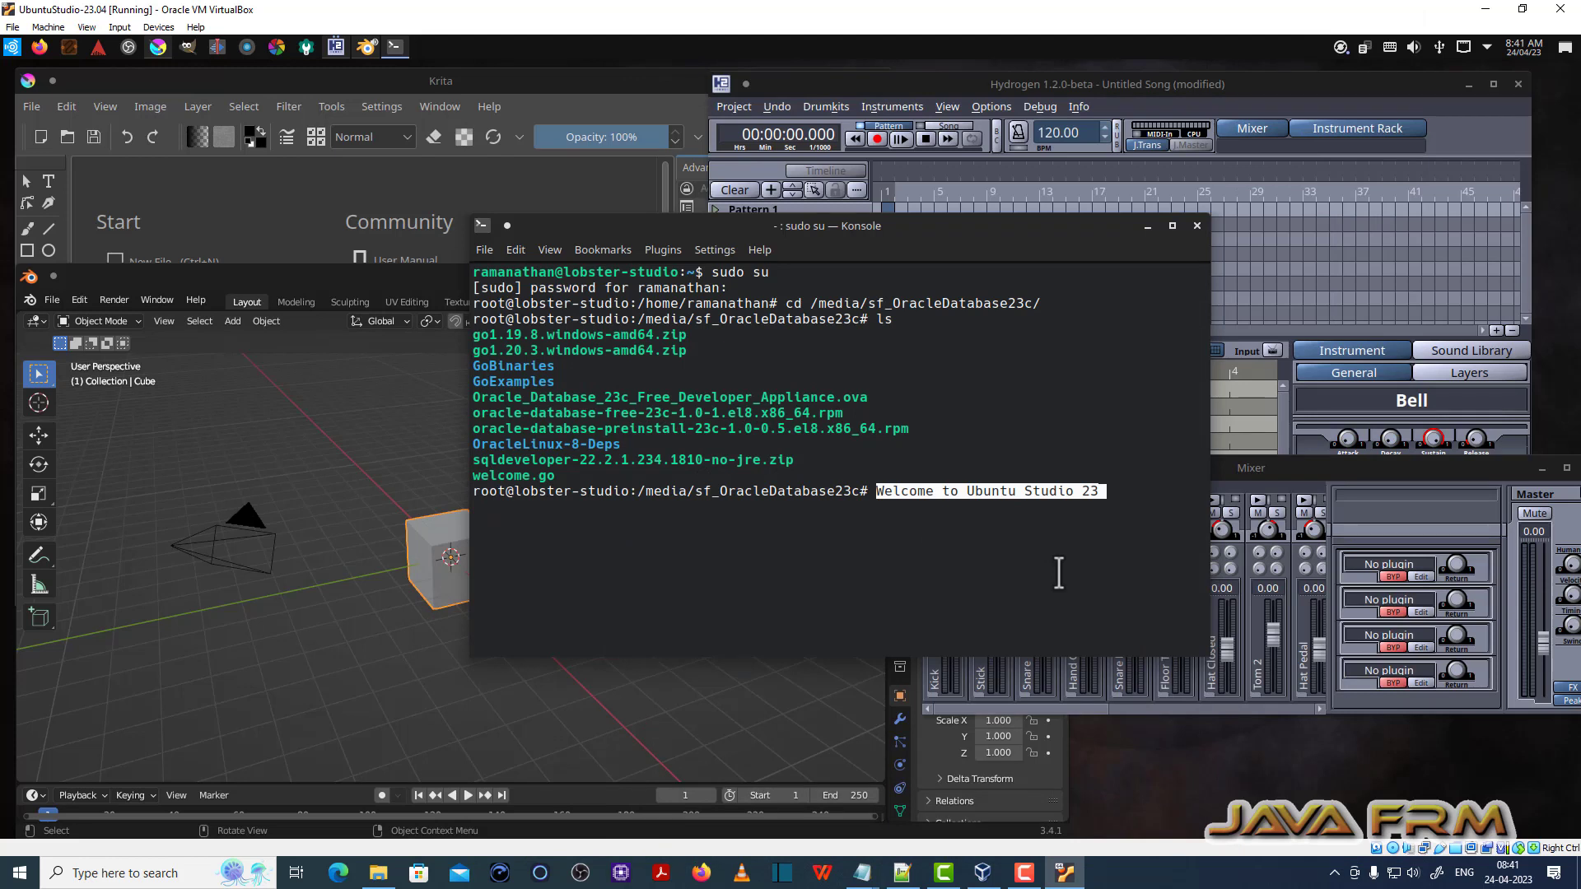
click(1198, 226)
click(841, 550)
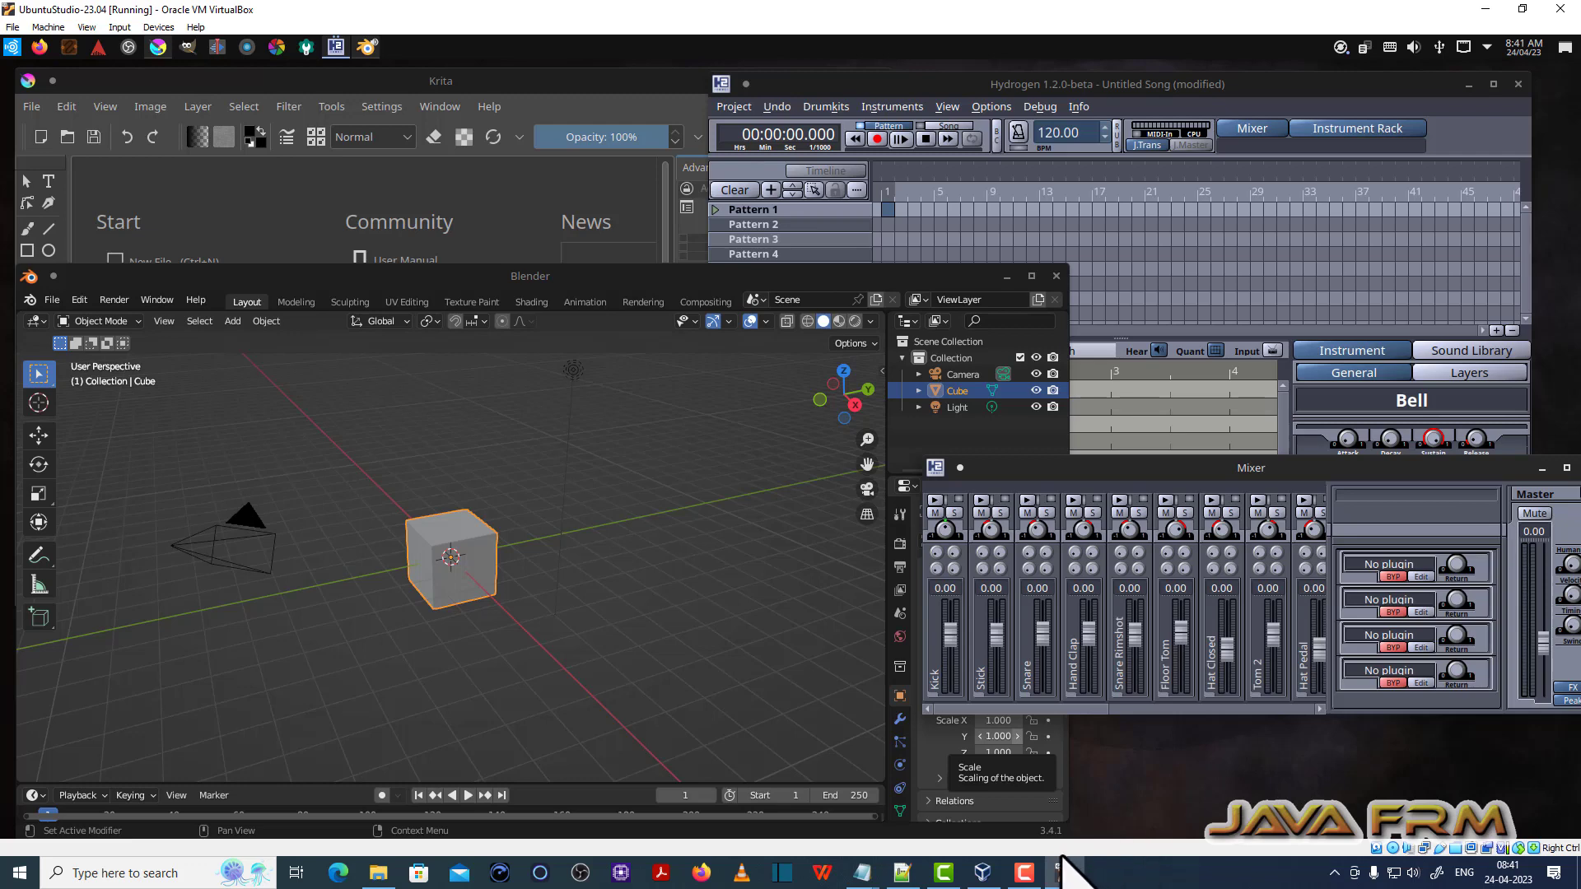
click(1025, 875)
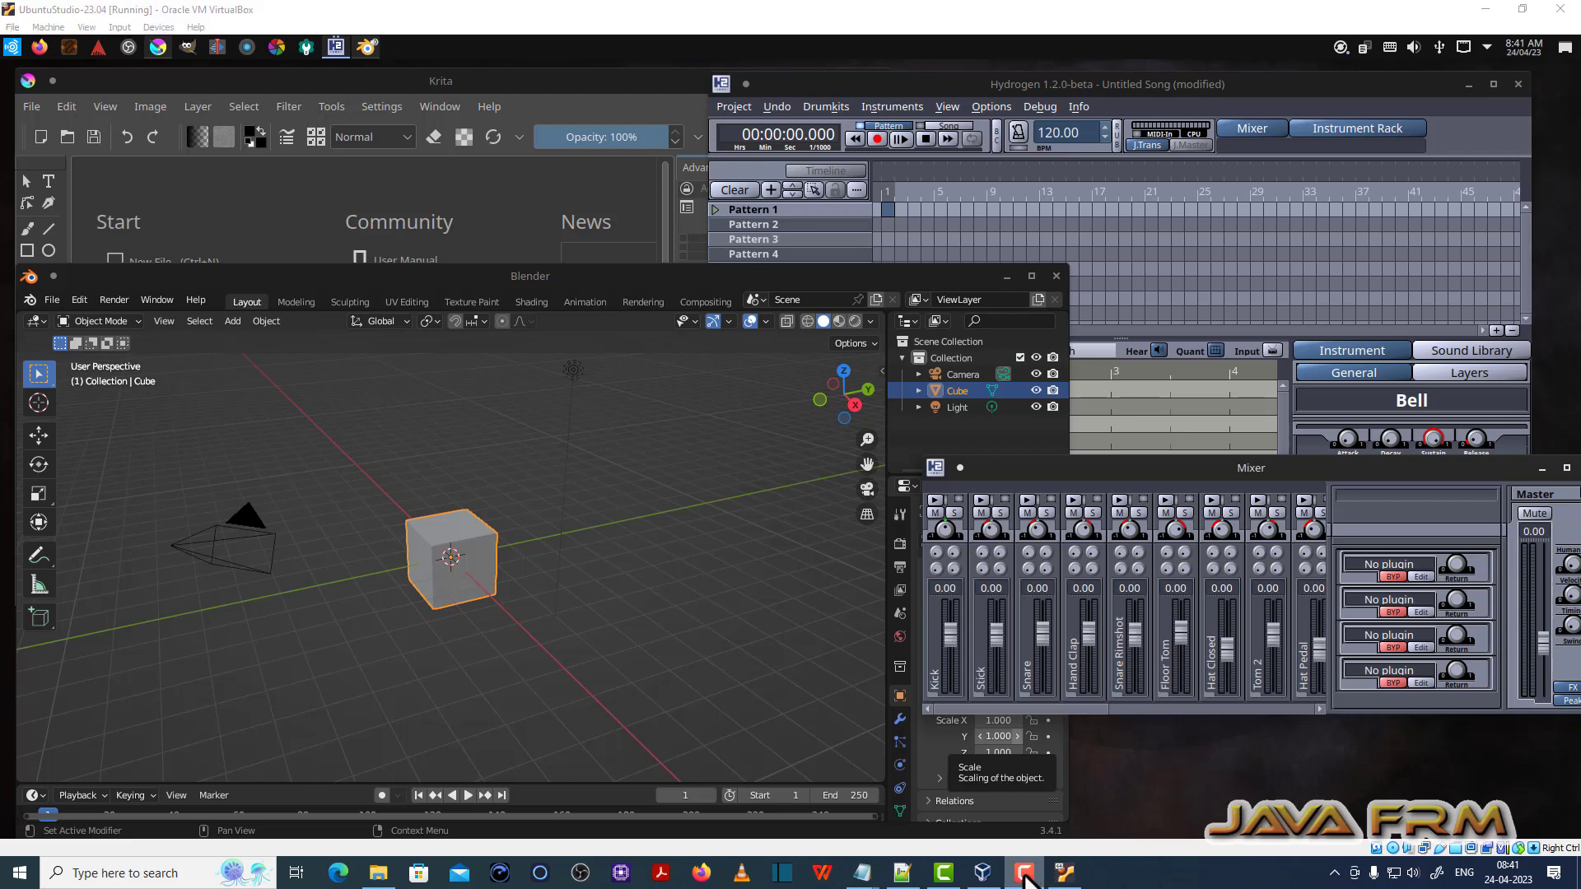